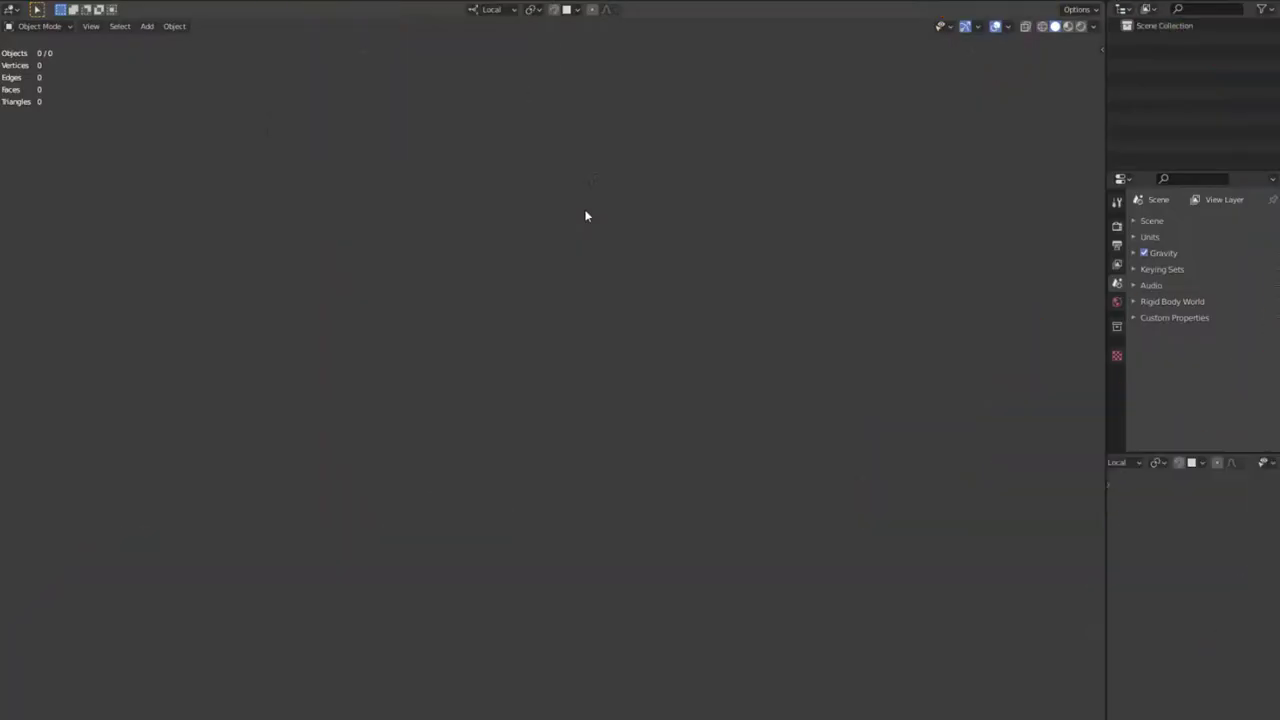
Add a cube mesh and scale it along its local Y axis to about 0.34
key(shift+a)
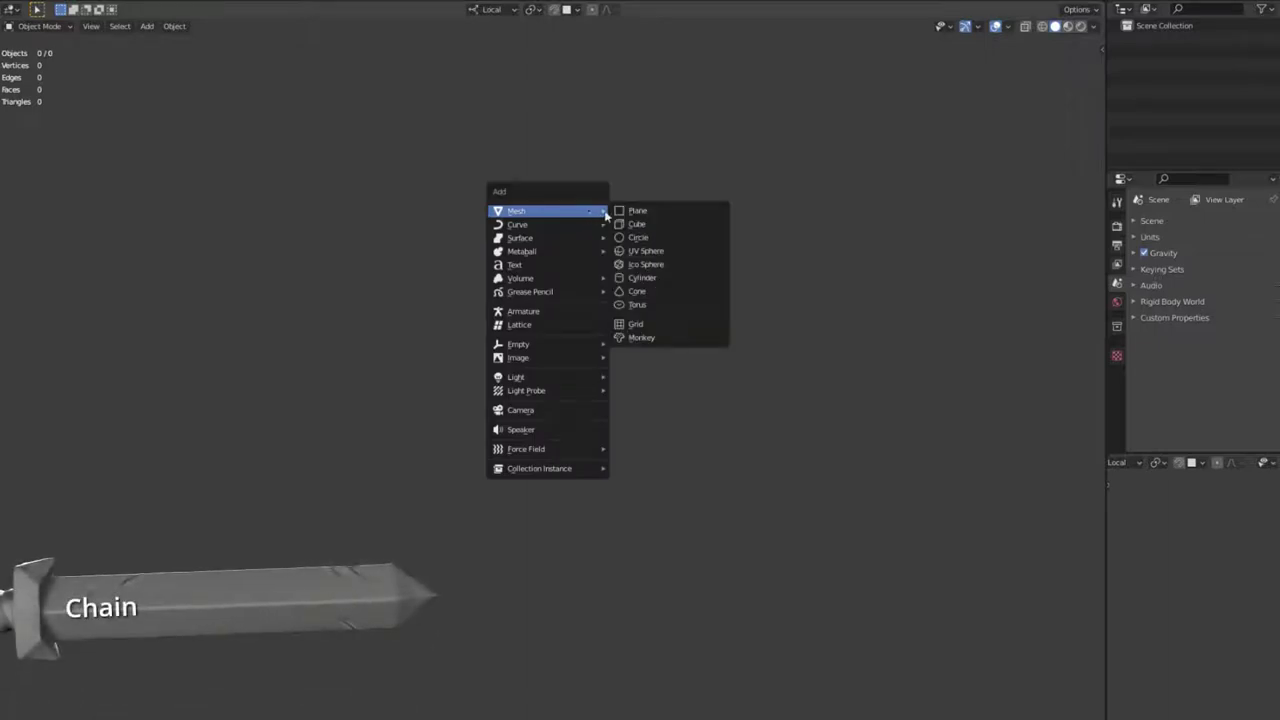
click(661, 223)
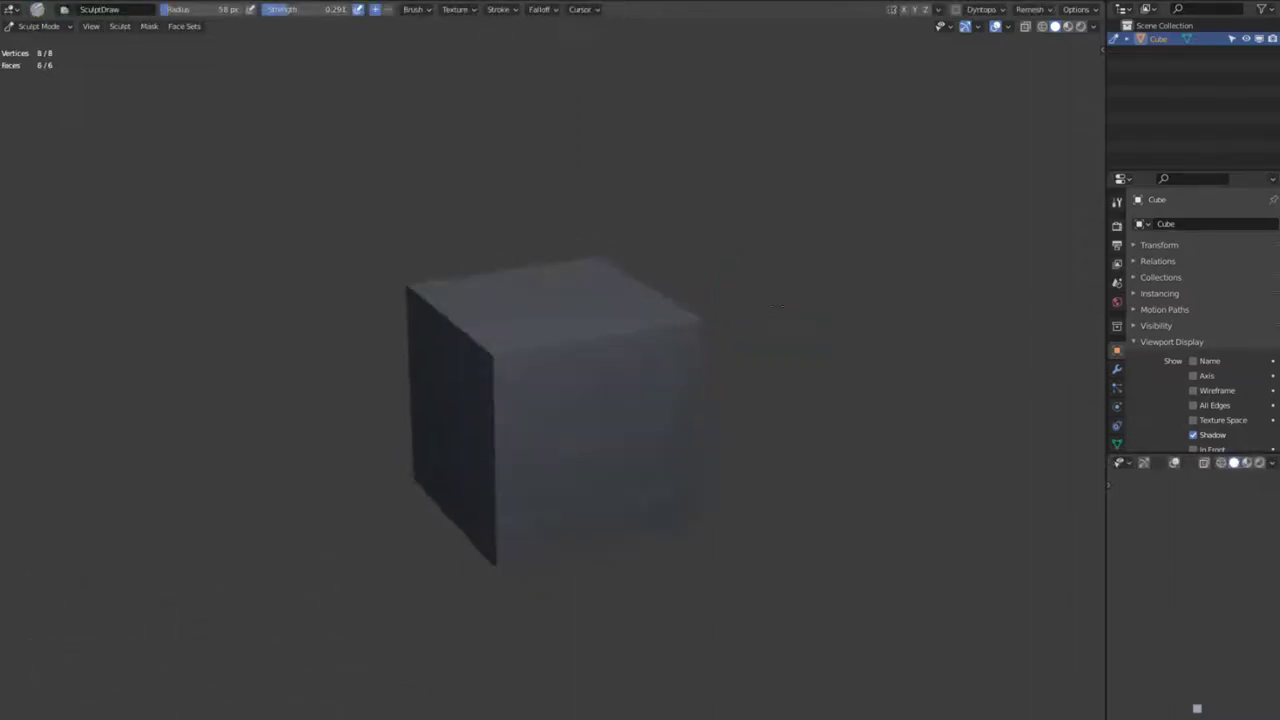
key(s)
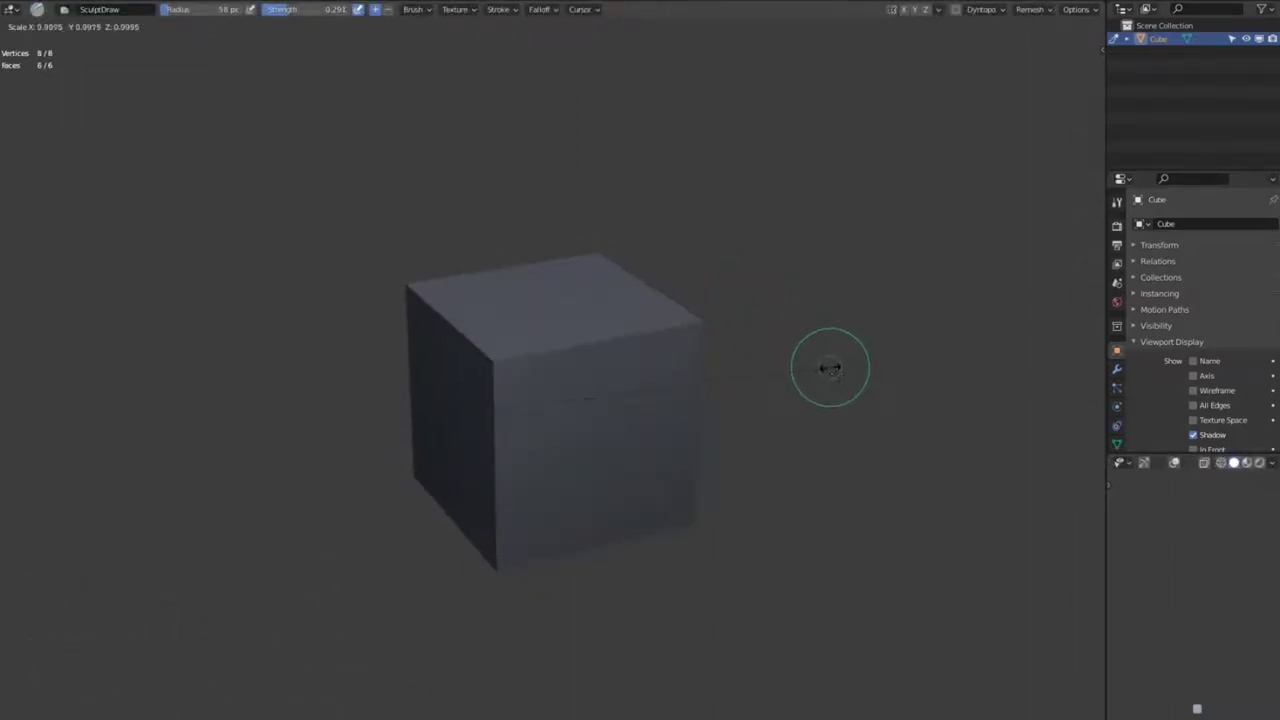
key(y)
key(y)
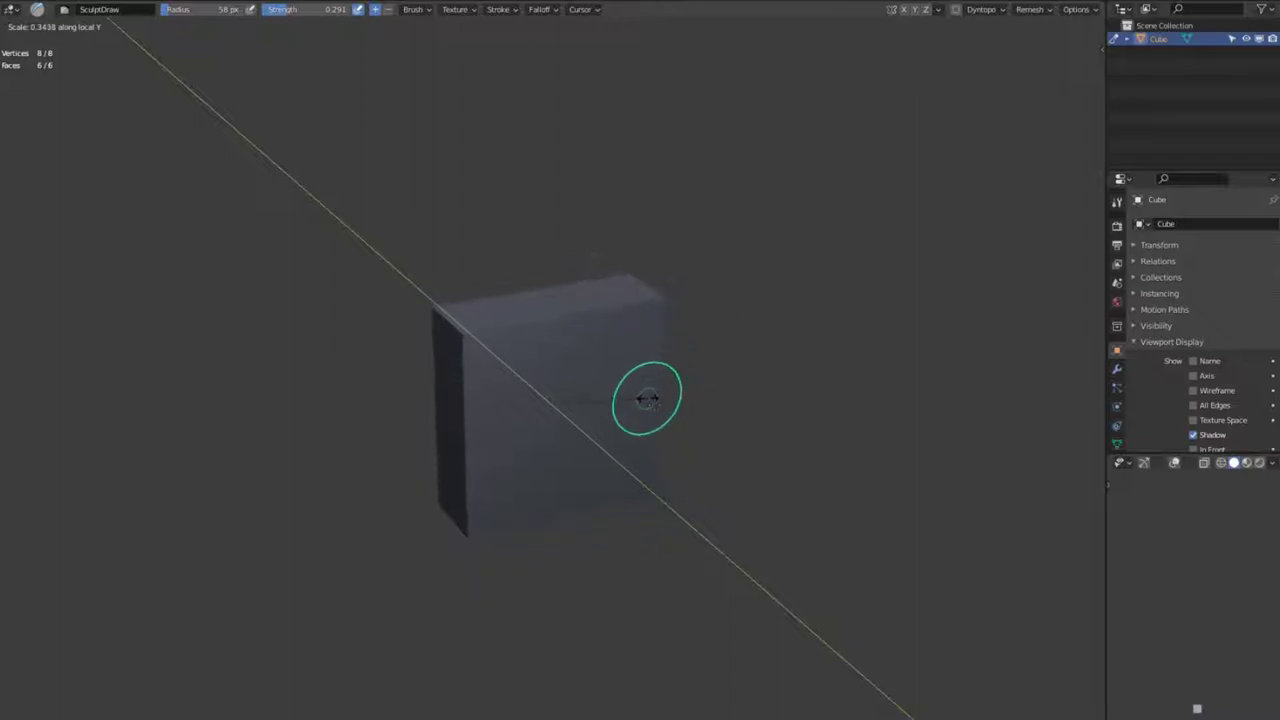
click(650, 398)
Scale the block along its local Z axis to about 0.46 and thin it slightly more along local Y
key(s)
key(z)
key(z)
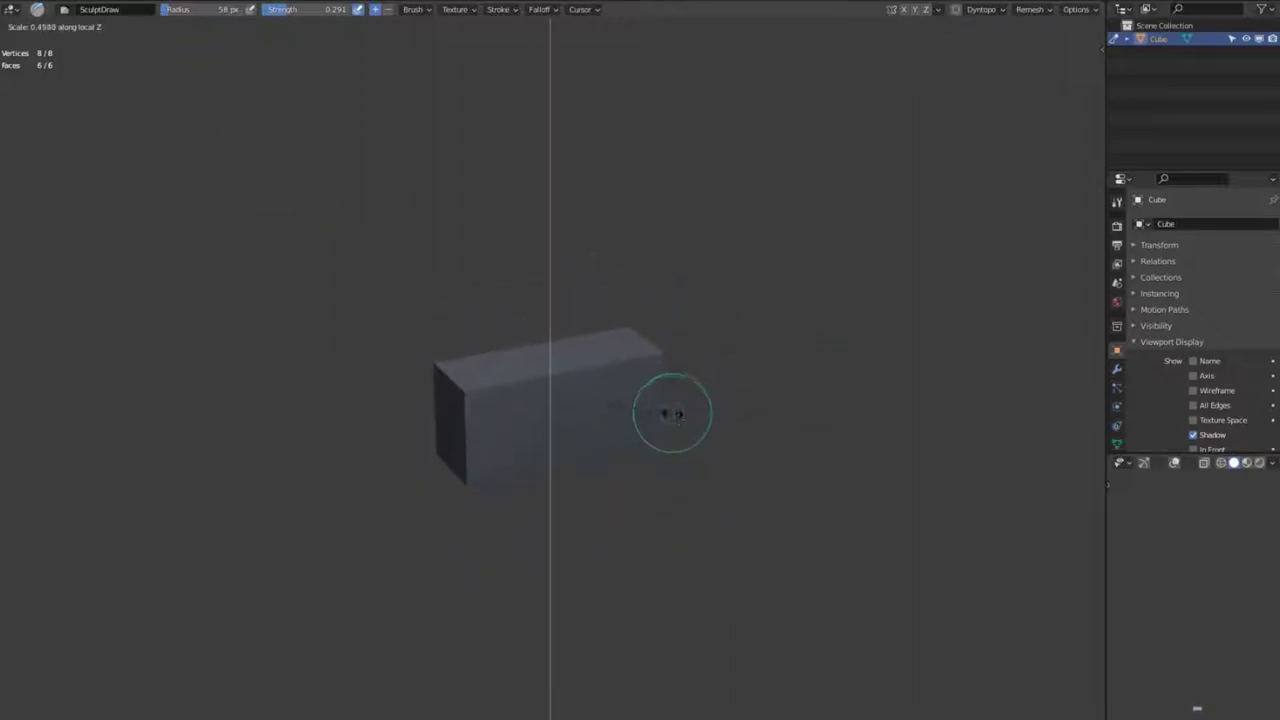
click(662, 420)
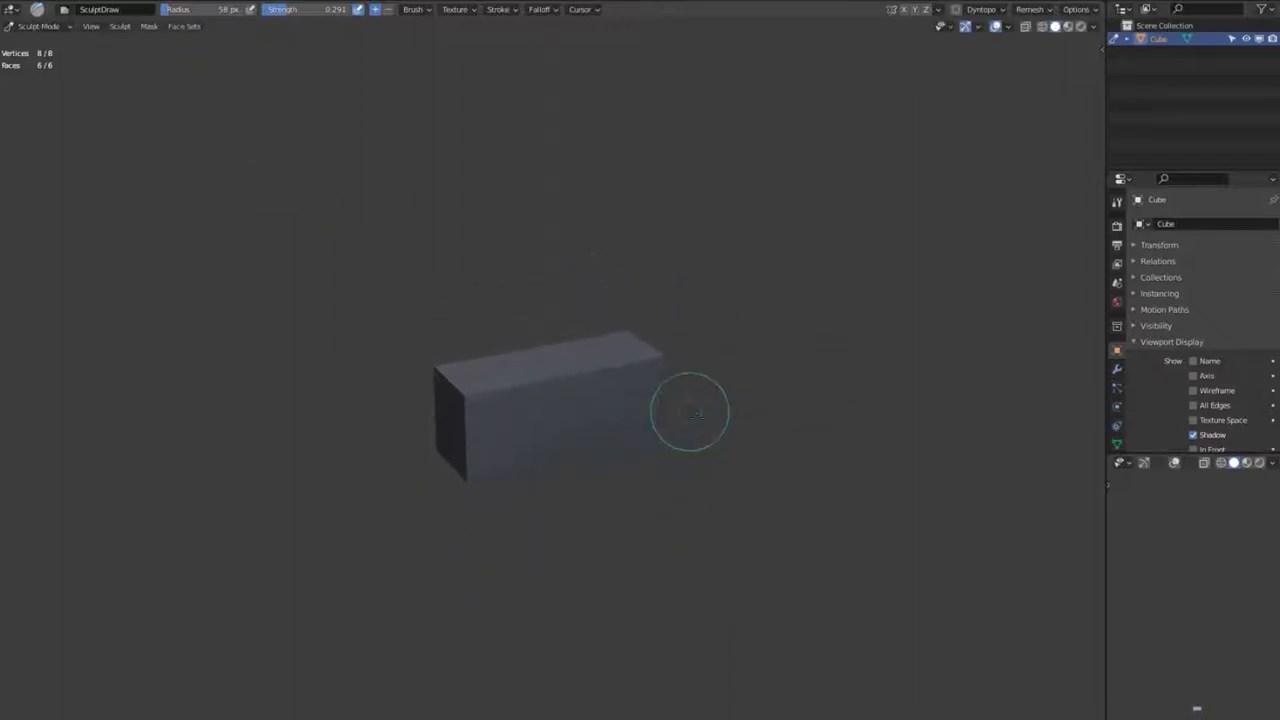
key(s)
key(y)
key(y)
click(683, 403)
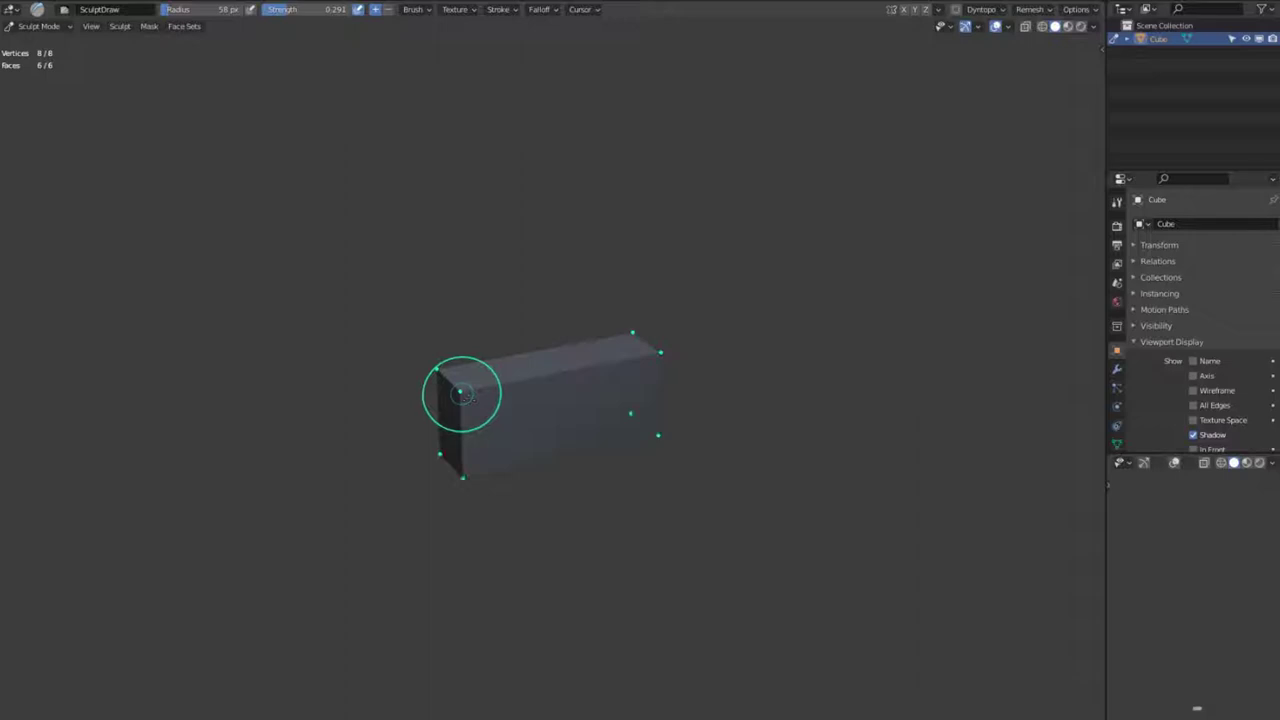
Remesh the block repeatedly at finer resolutions, ending with a voxel size of 0.05
middle_drag(460, 393, 478, 230)
key(ctrl+r)
click(568, 224)
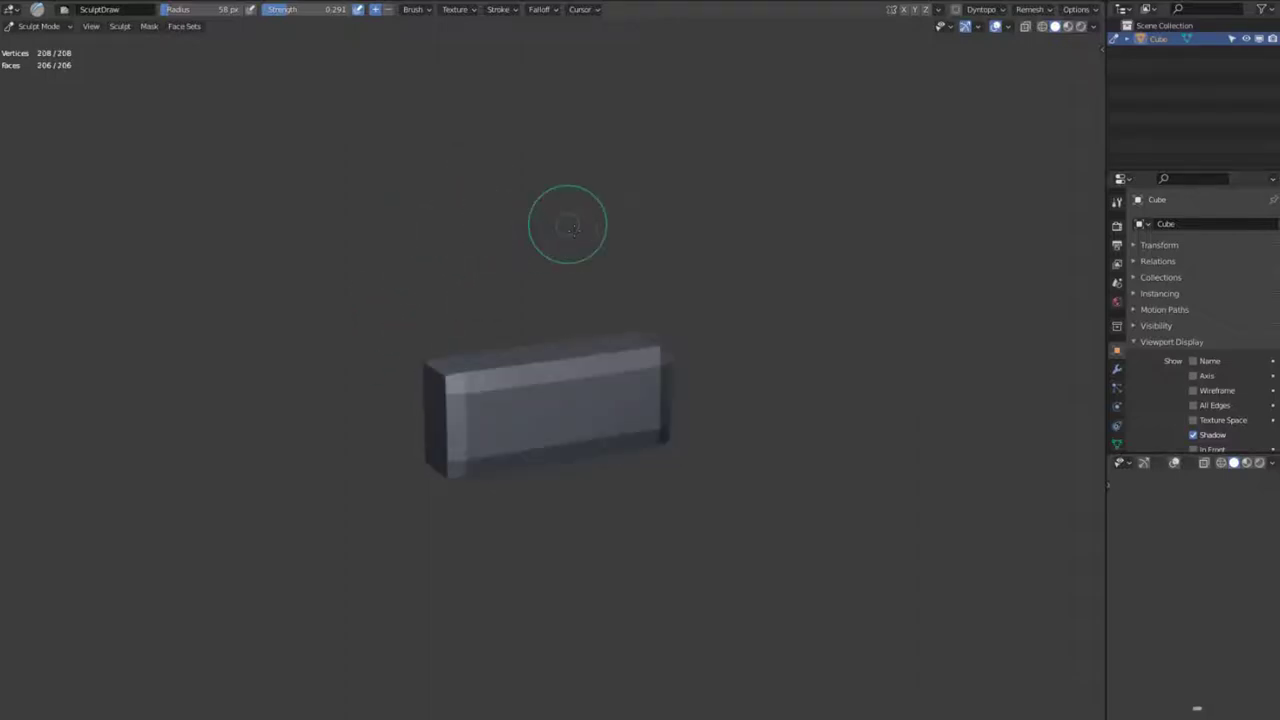
key(ctrl+r)
click(547, 266)
key(ctrl+r)
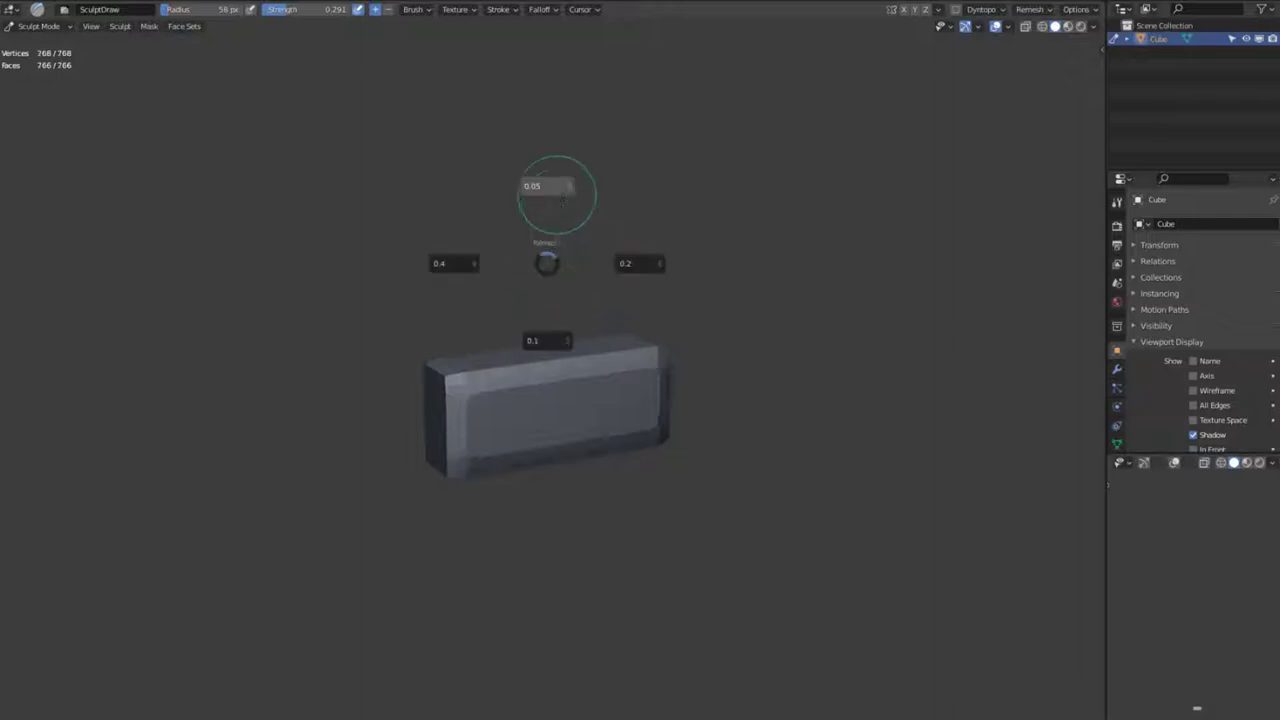
click(556, 196)
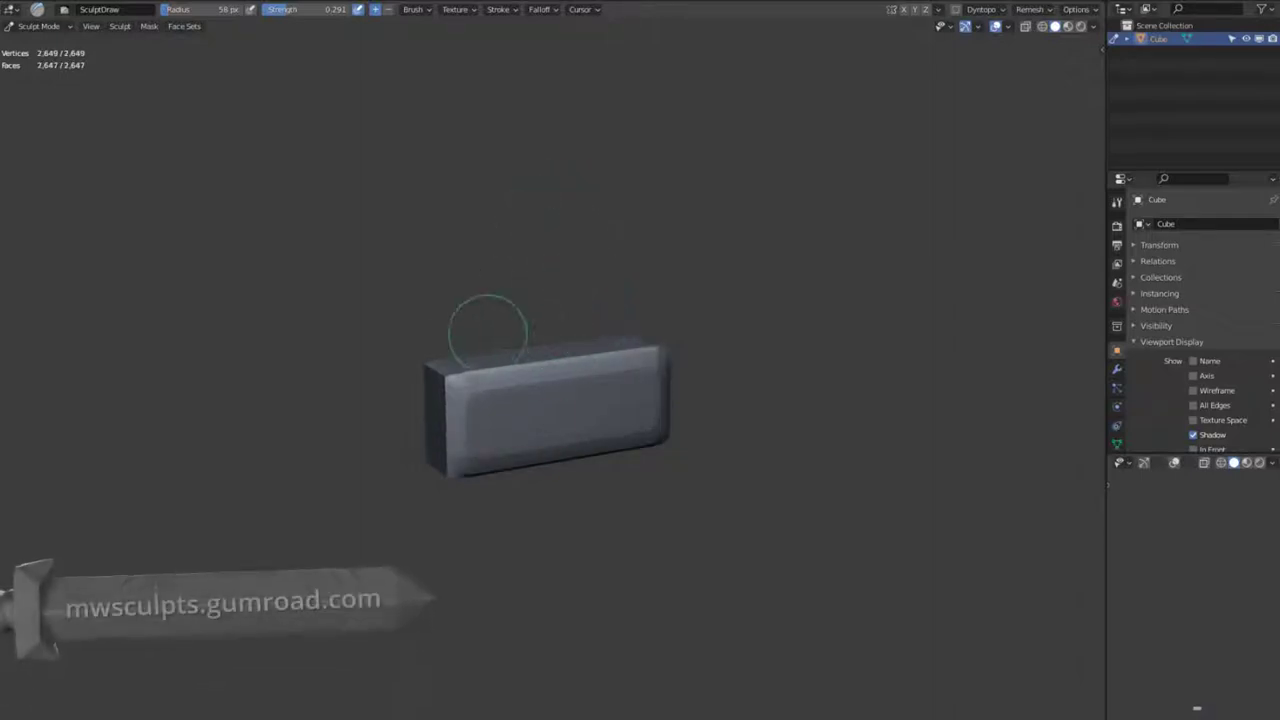
Enlarge the sculpt brush radius to about 153 px and smooth the block's edges and corners
middle_drag(486, 331, 445, 370)
key(f)
click(565, 372)
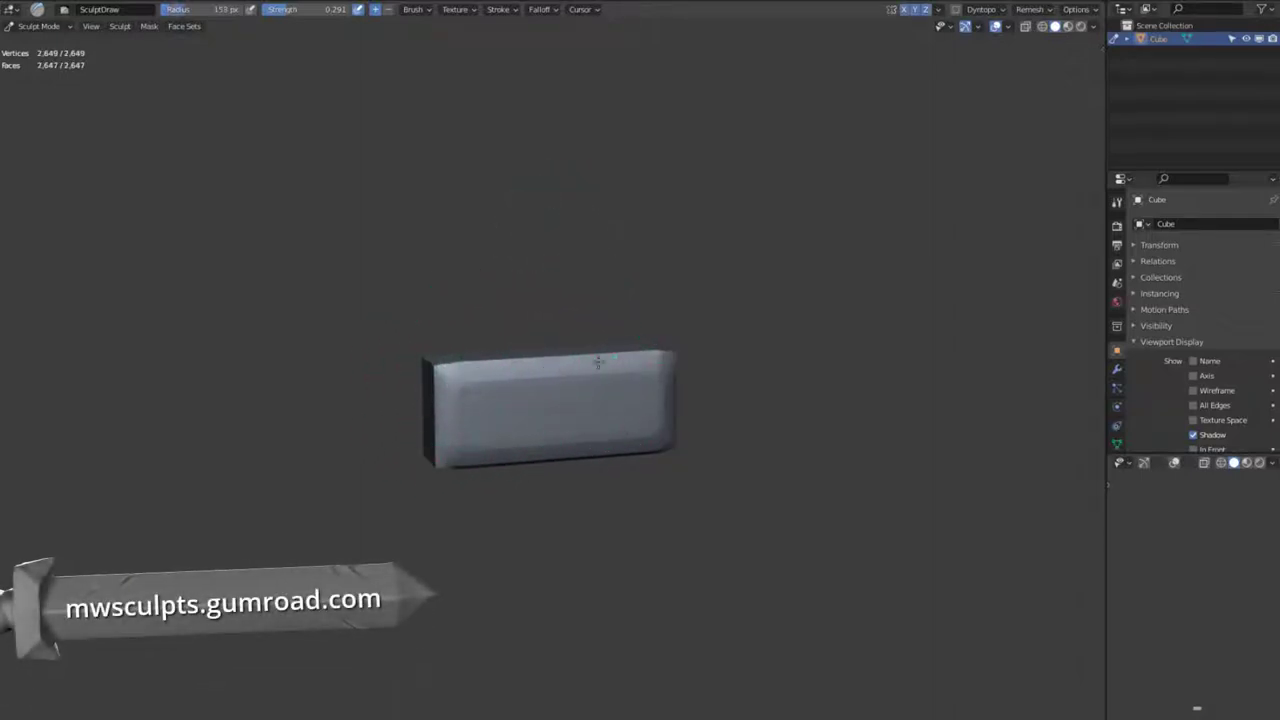
shift+drag(586, 366, 463, 443)
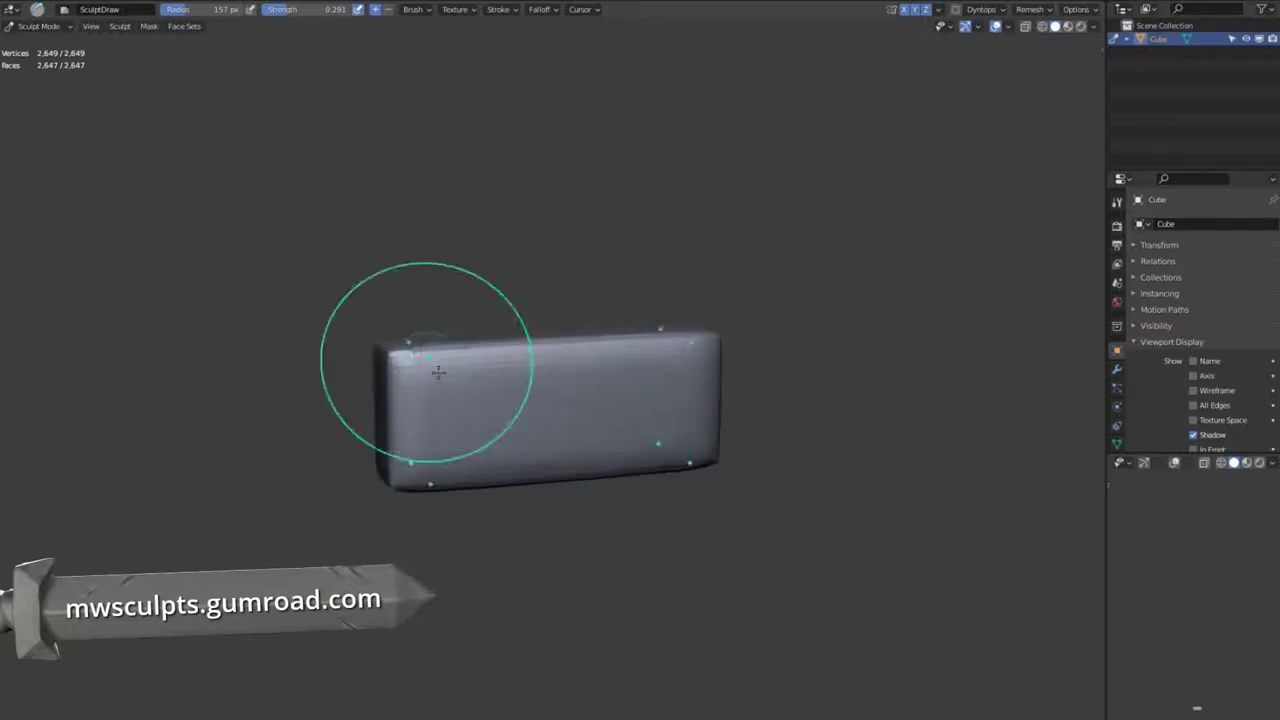
click(470, 400)
middle_drag(463, 415, 455, 430)
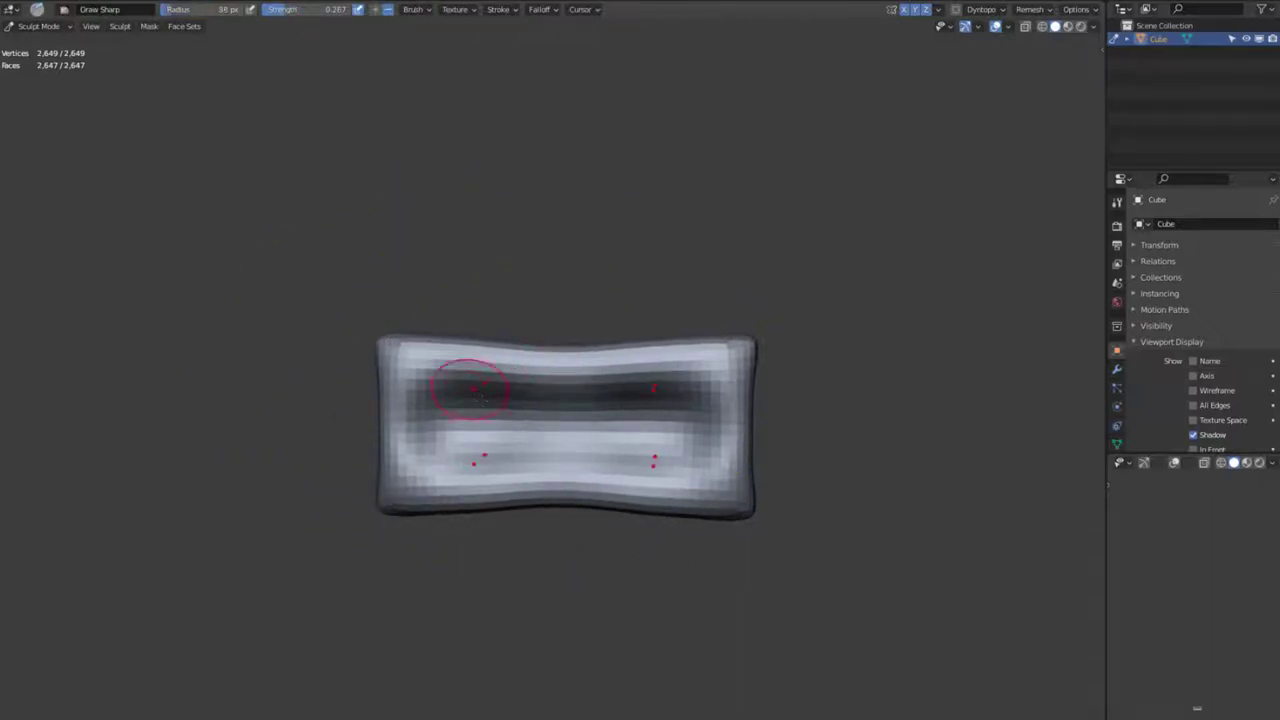
Carve an elongated recess into the block's front face with subtracting Draw Sharp strokes and smooth its centre
drag(530, 388, 447, 395)
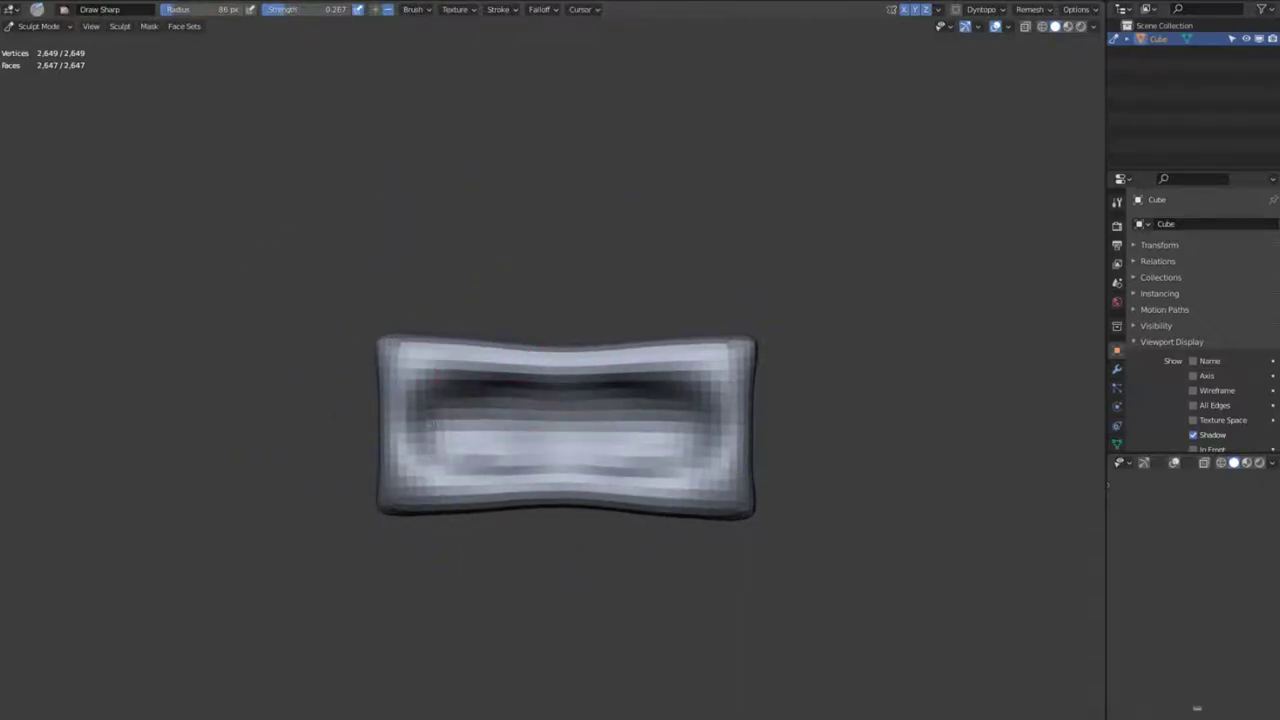
mouse_move(700, 420)
mouse_down()
mouse_move(430, 440)
mouse_move(465, 461)
mouse_move(690, 456)
mouse_move(692, 402)
mouse_up()
mouse_move(580, 314)
middle_down()
mouse_move(676, 350)
mouse_move(582, 318)
middle_up()
shift+drag(592, 410, 548, 425)
middle_drag(463, 250, 511, 248)
Return to Object Mode, add a Bezier curve, and scale it up so it extends past both ends of the chain link
key(ctrl+Tab)
scroll(699, 176, down, 5)
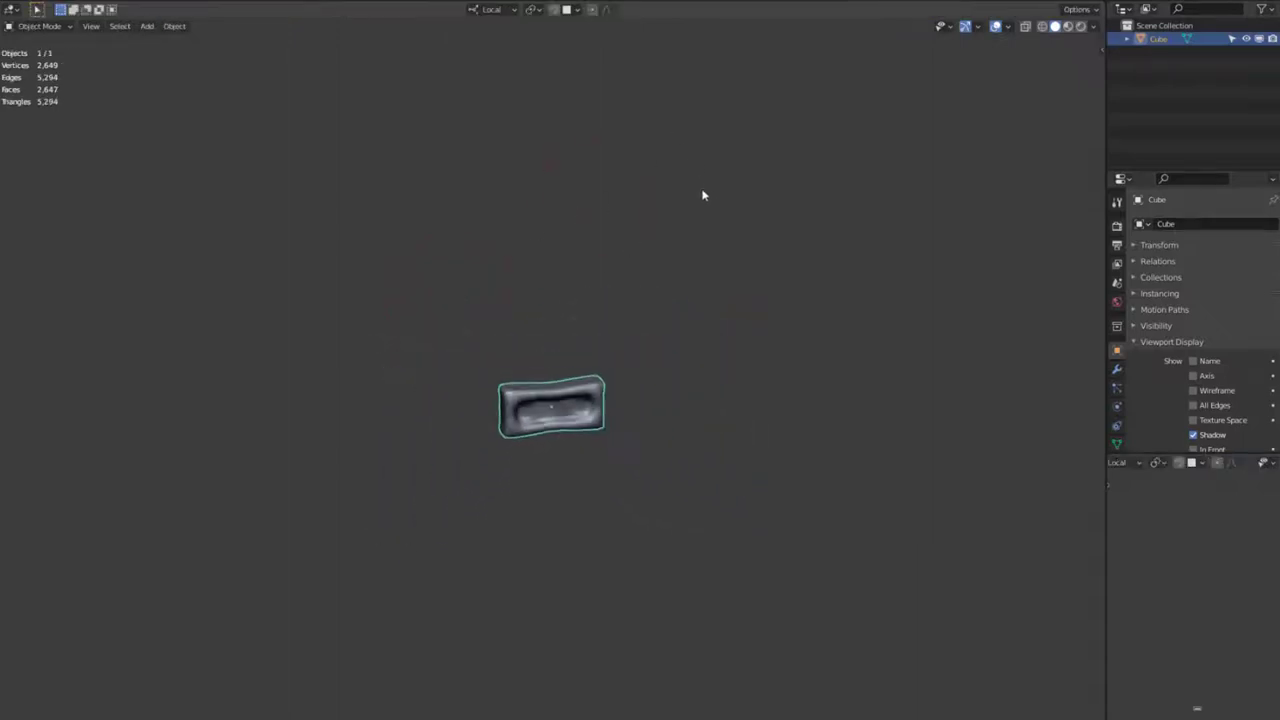
middle_drag(702, 190, 723, 195)
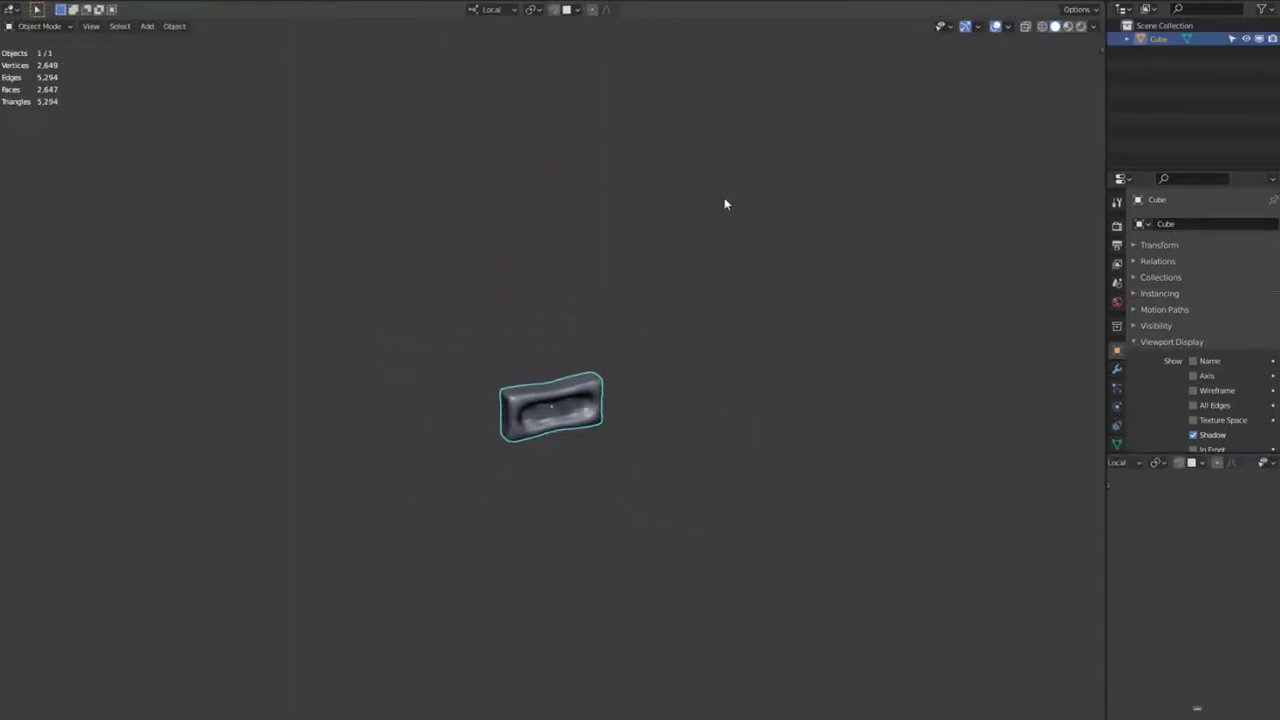
key(shift+a)
mouse_move(726, 200)
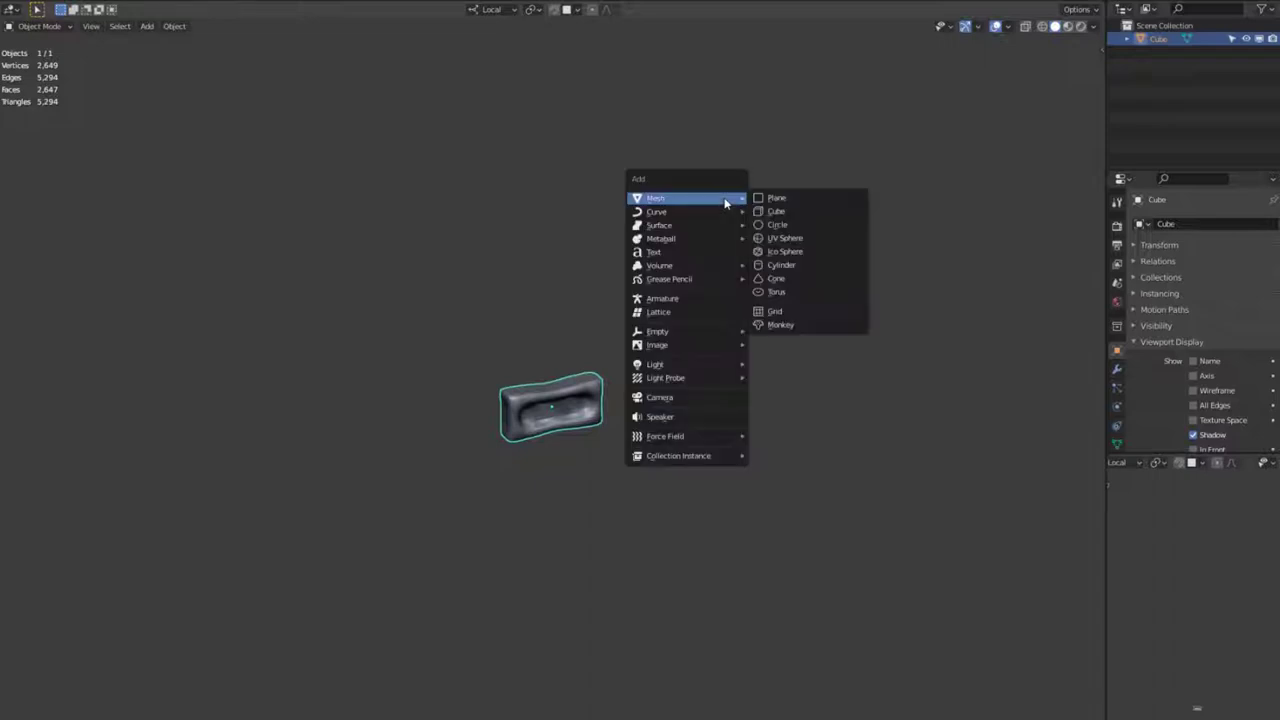
key(Down)
key(Right)
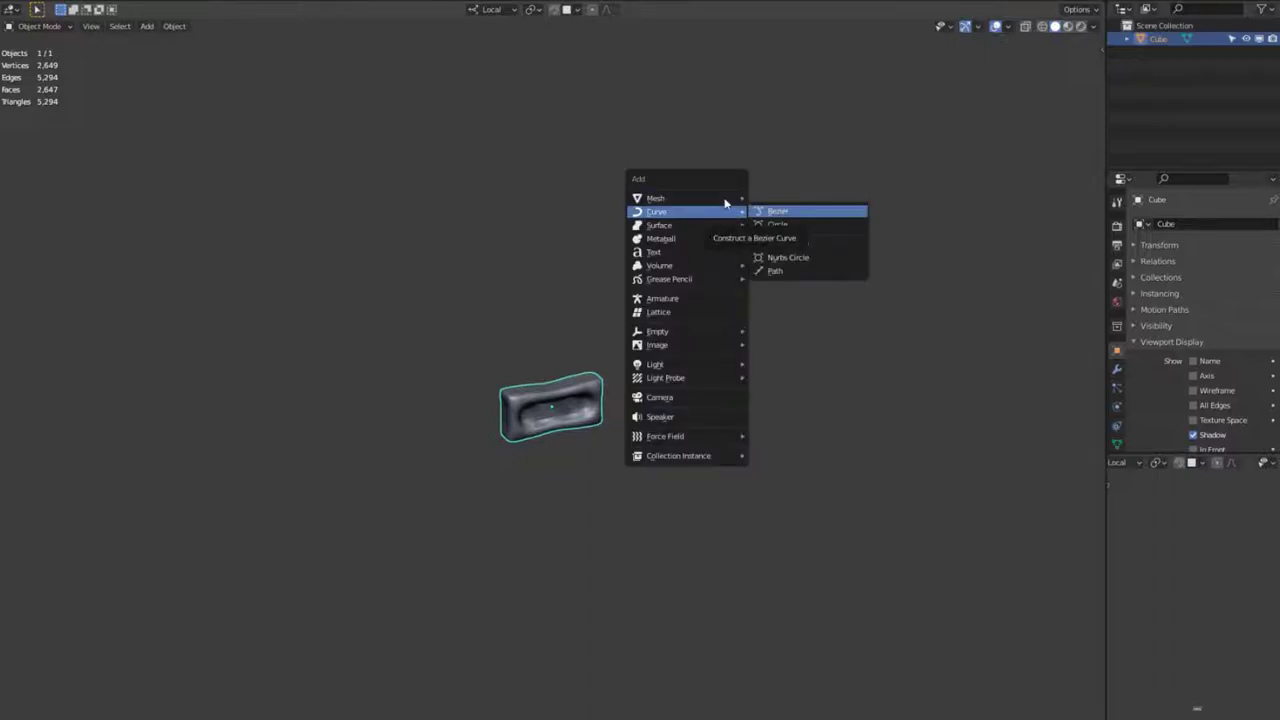
key(Down)
key(Up)
key(Return)
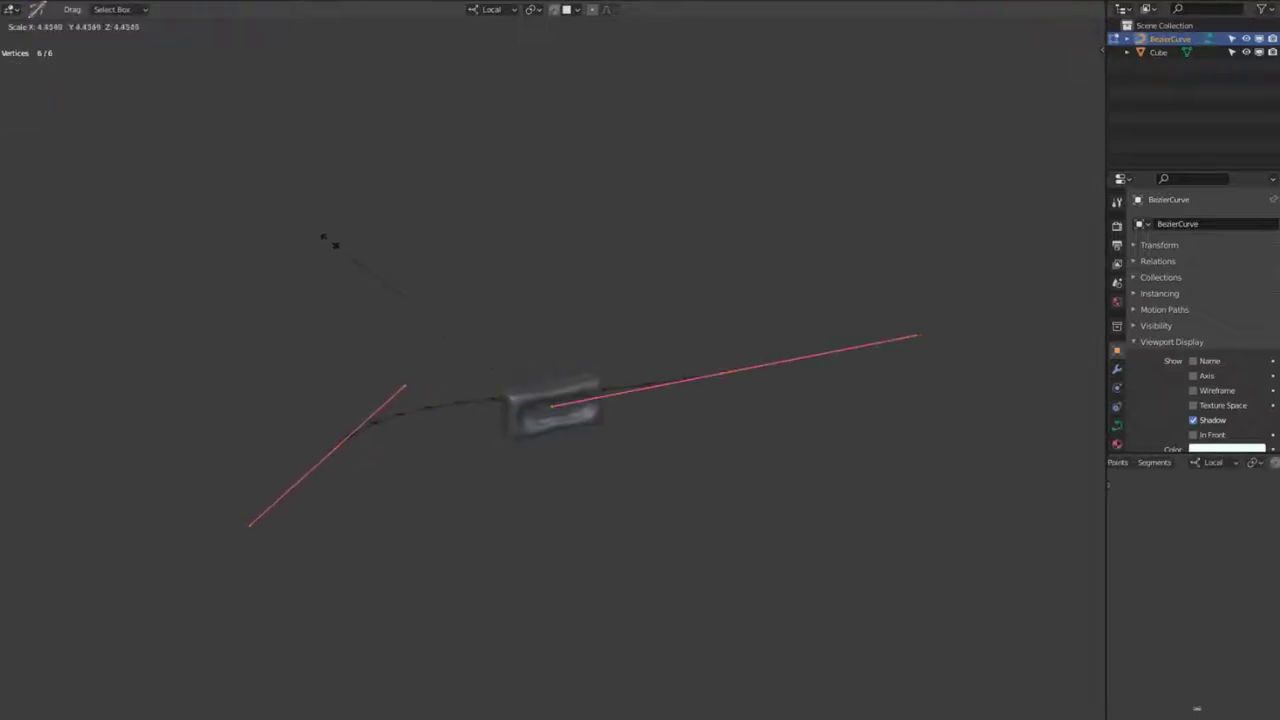
click(328, 240)
key(Tab)
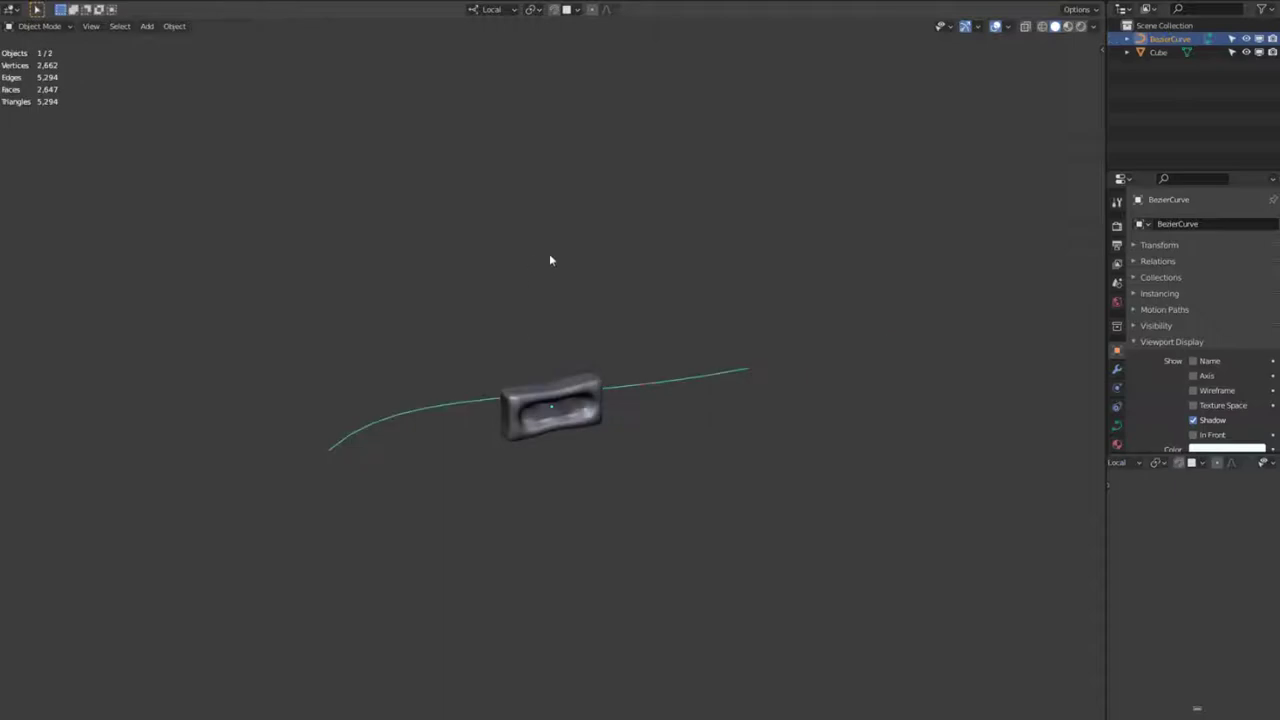
Add an Array modifier to the chain link with Fit Type set to Fit Curve, using BezierCurve as the curve
mouse_move(660, 268)
middle_down()
mouse_move(600, 234)
mouse_move(643, 257)
mouse_move(585, 360)
middle_up()
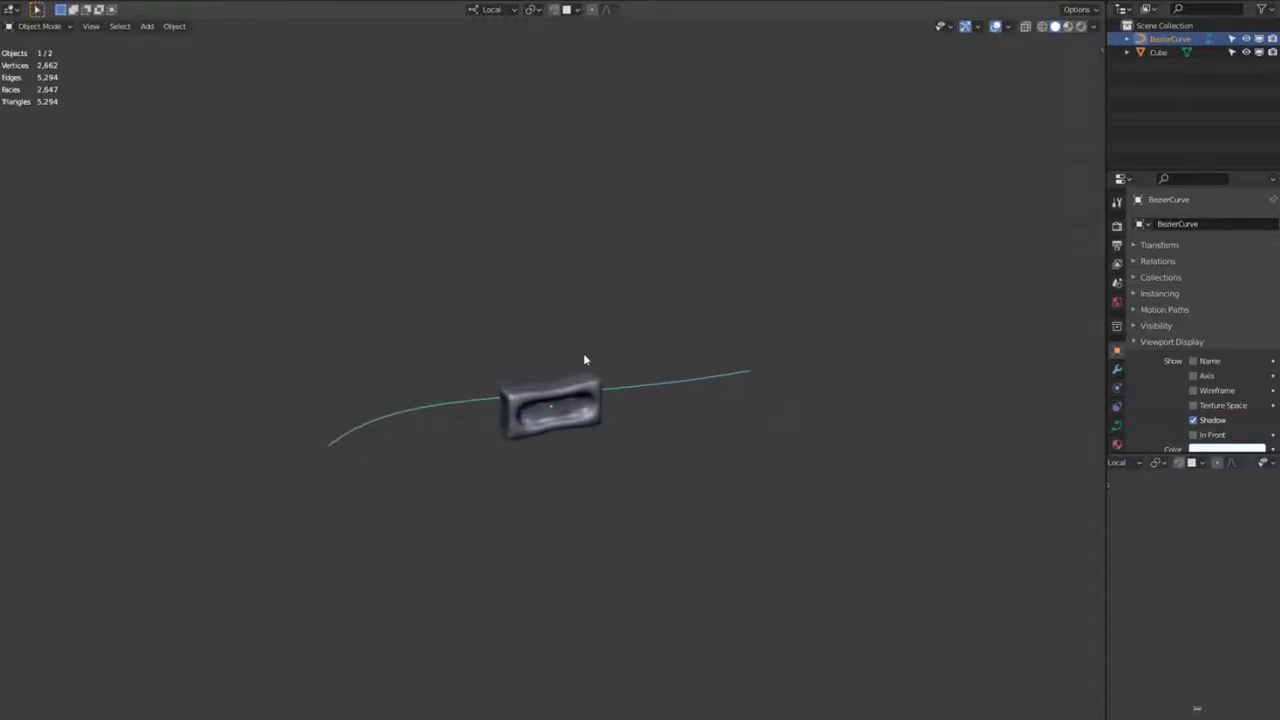
click(574, 394)
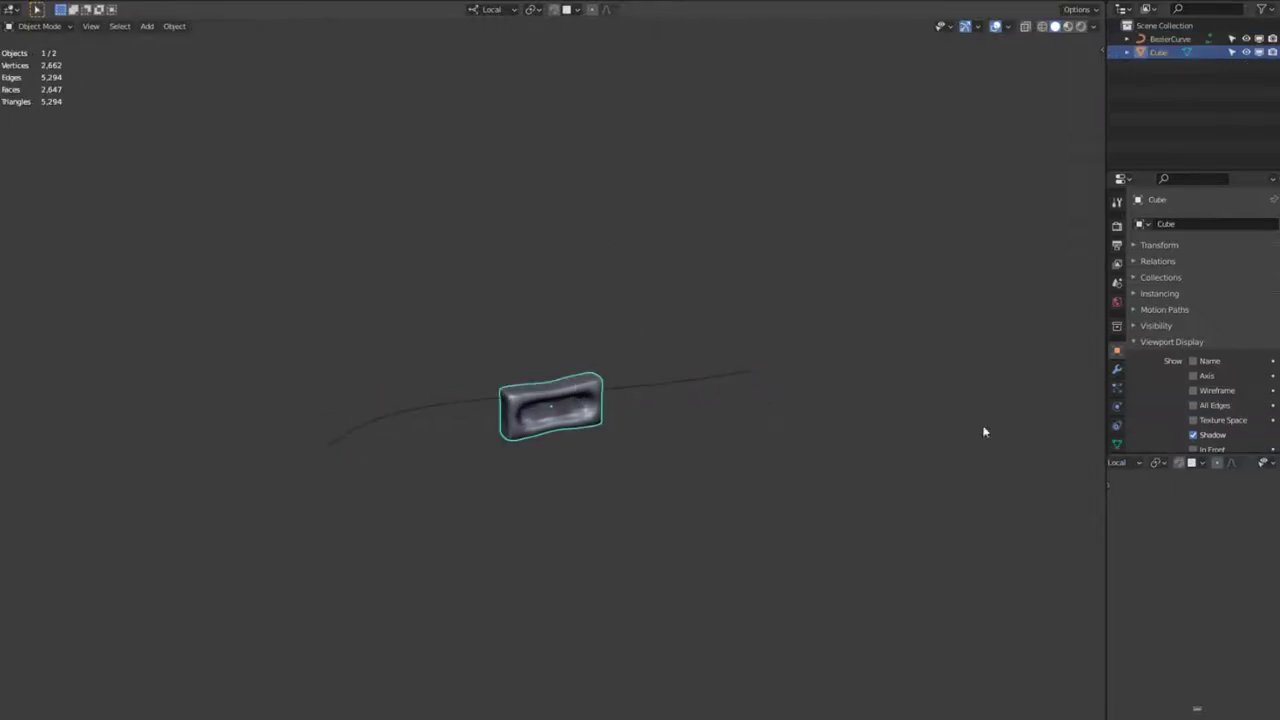
click(1117, 371)
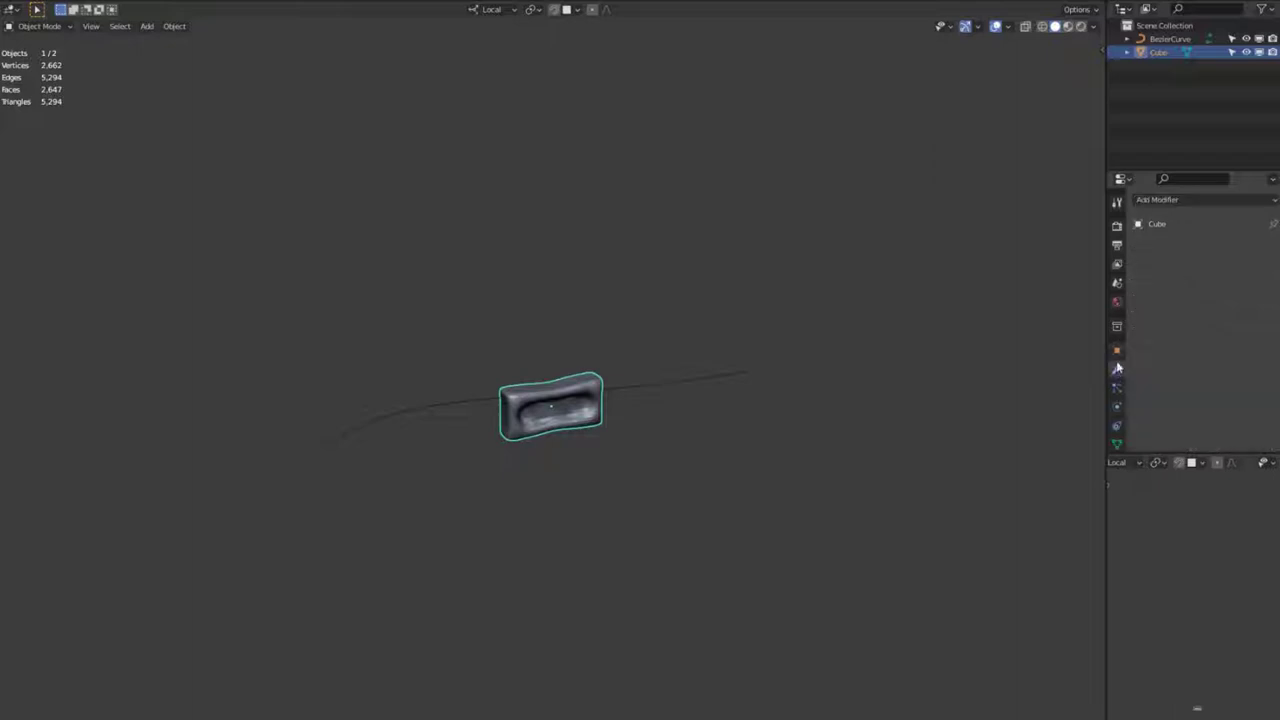
click(1158, 201)
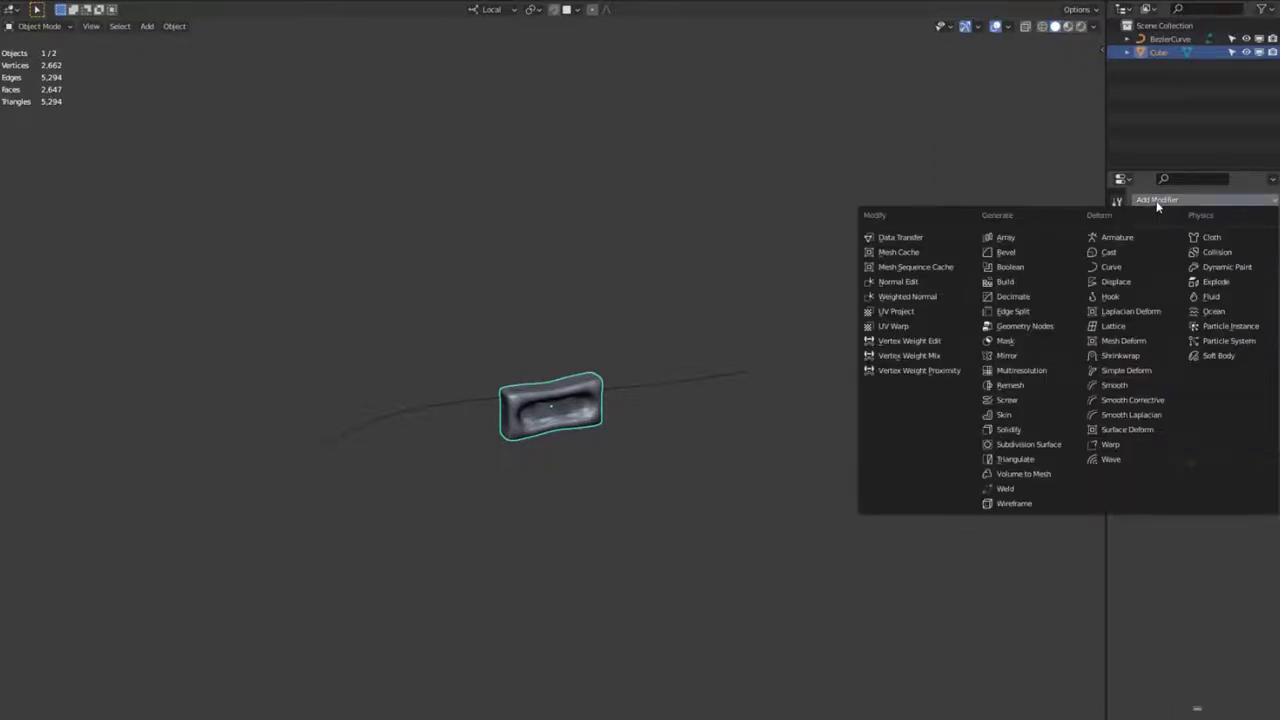
click(1004, 238)
click(1214, 267)
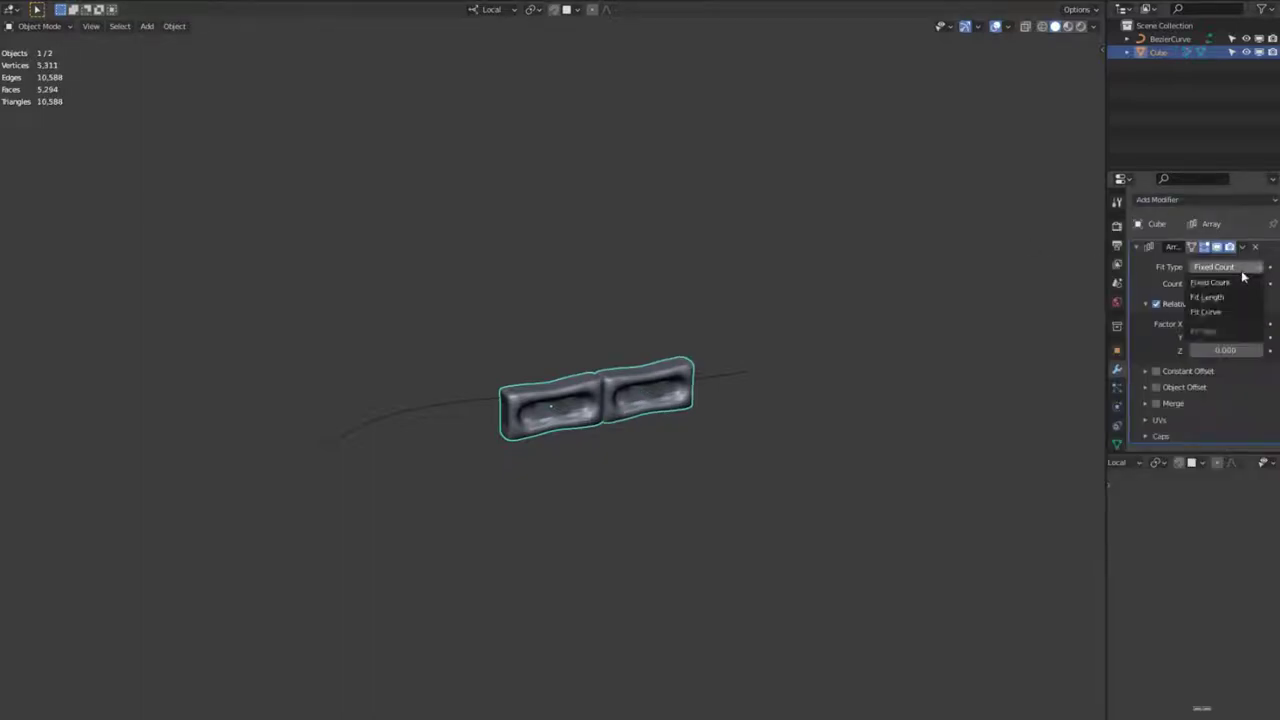
click(1230, 313)
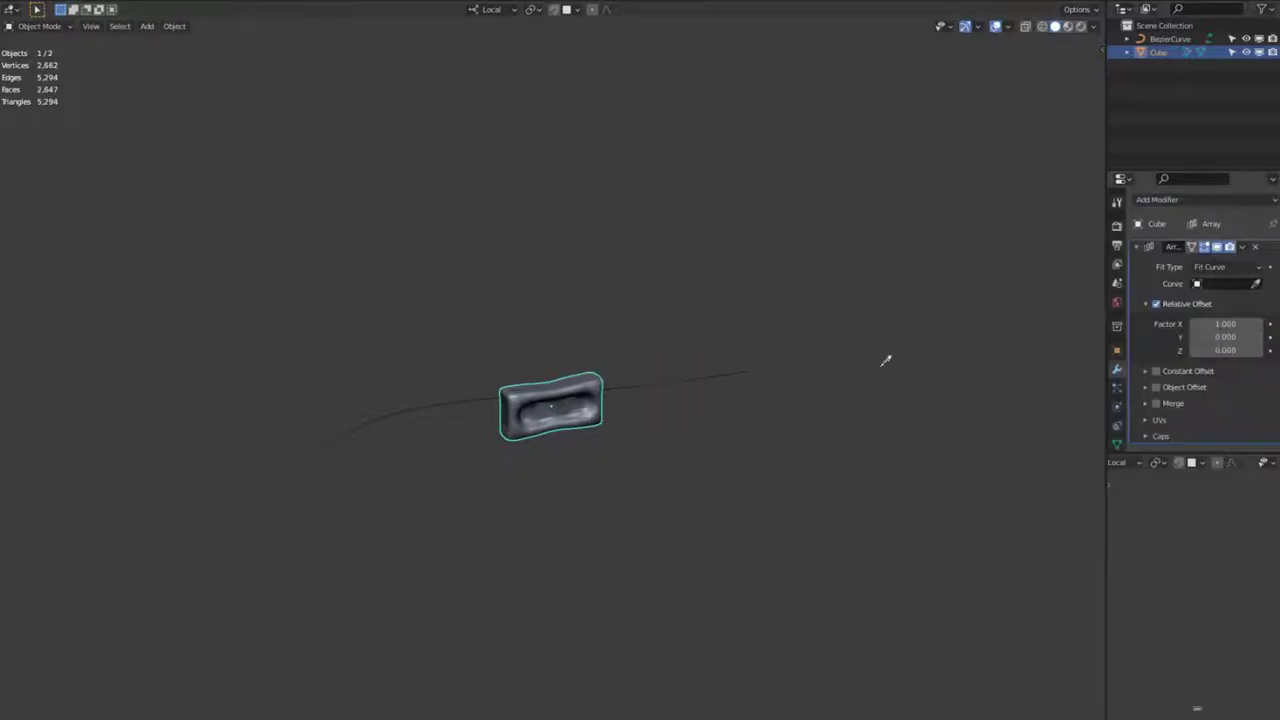
click(666, 390)
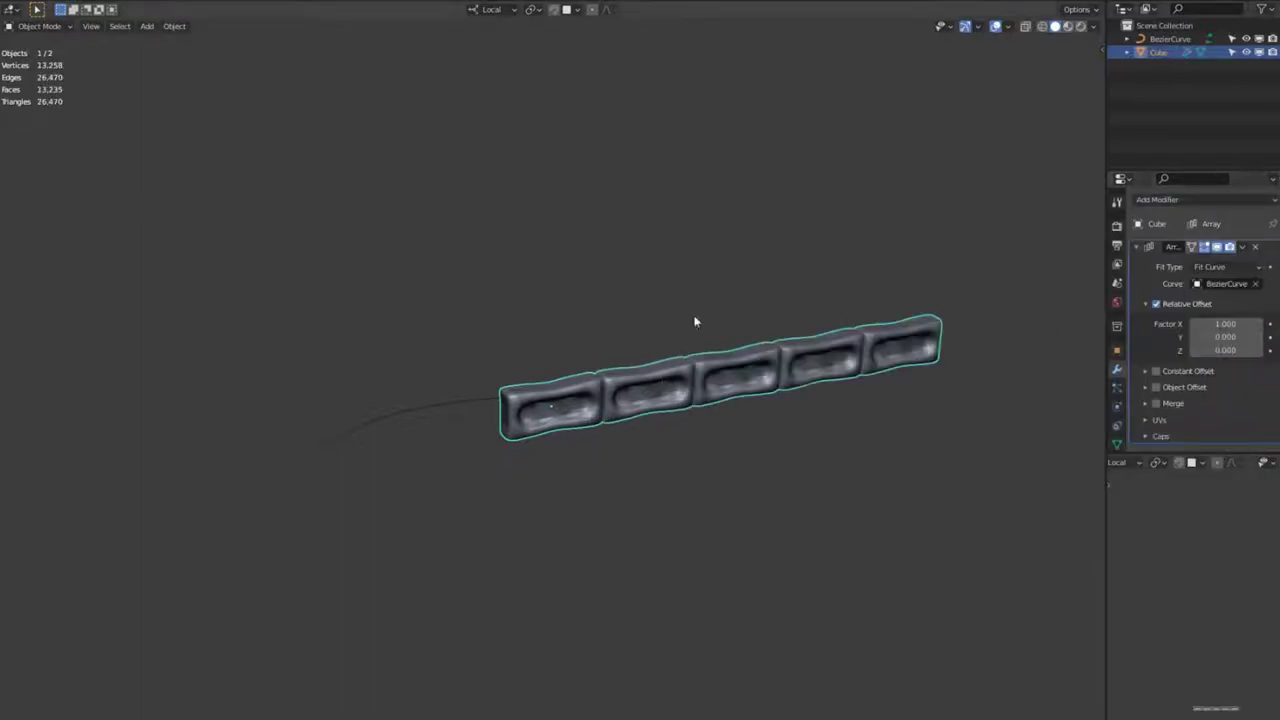
click(1136, 247)
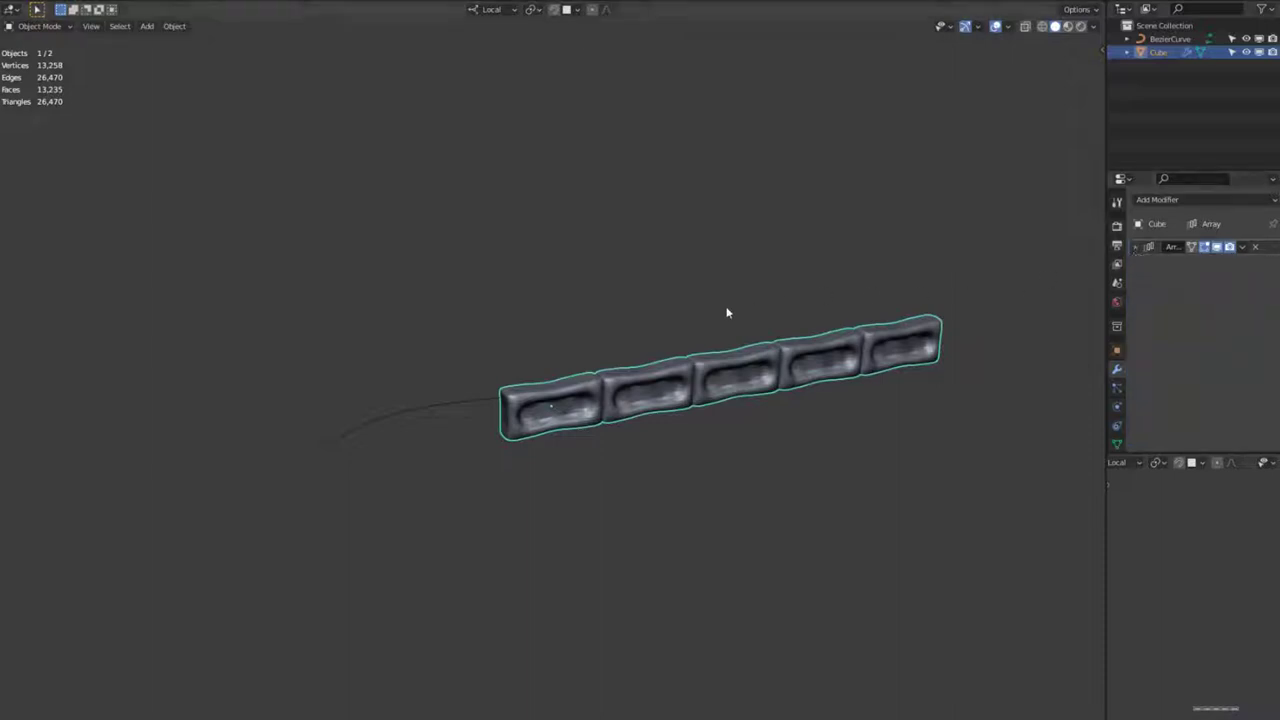
Add an Arrows empty at the origin of the first chain link
key(shift+a)
mouse_move(575, 336)
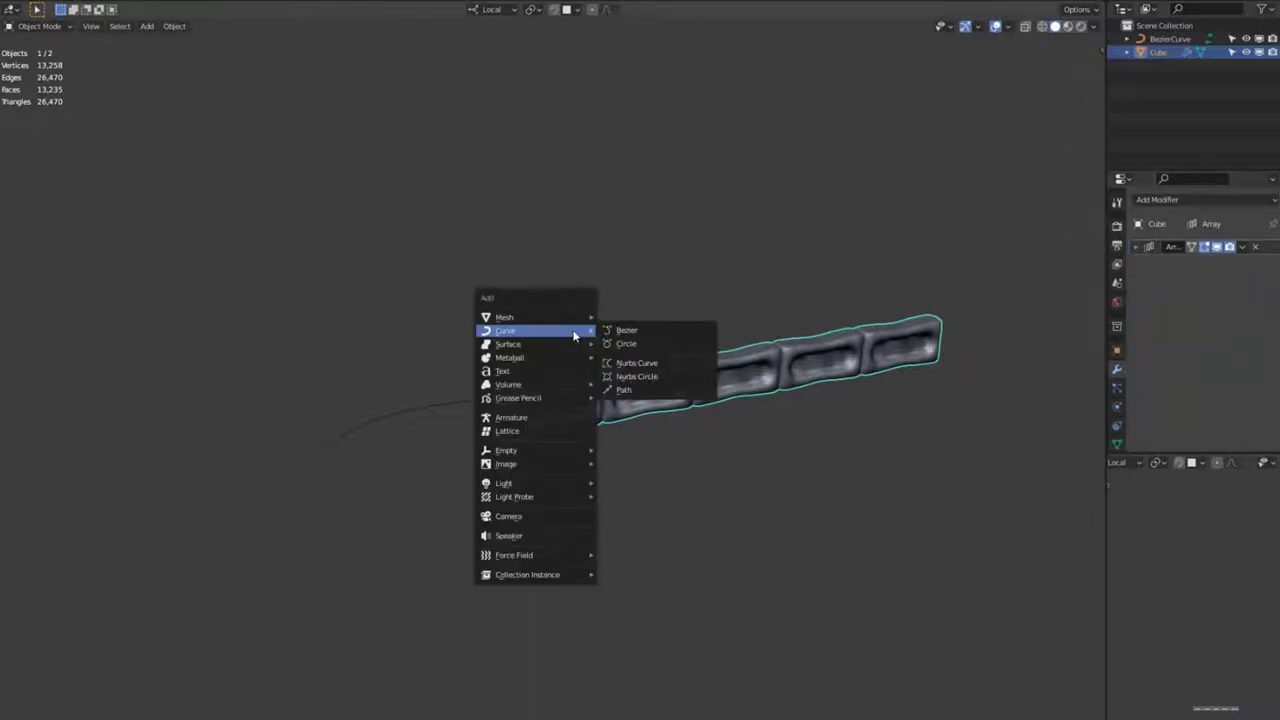
mouse_move(578, 452)
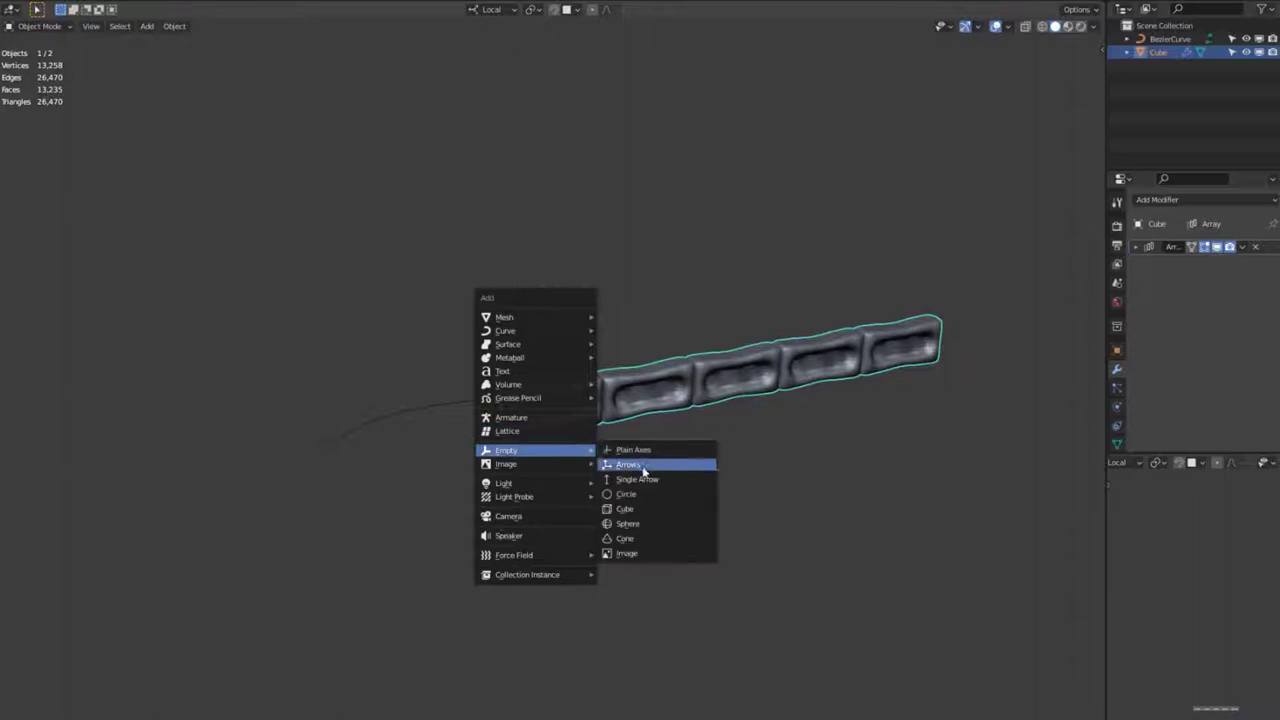
click(642, 466)
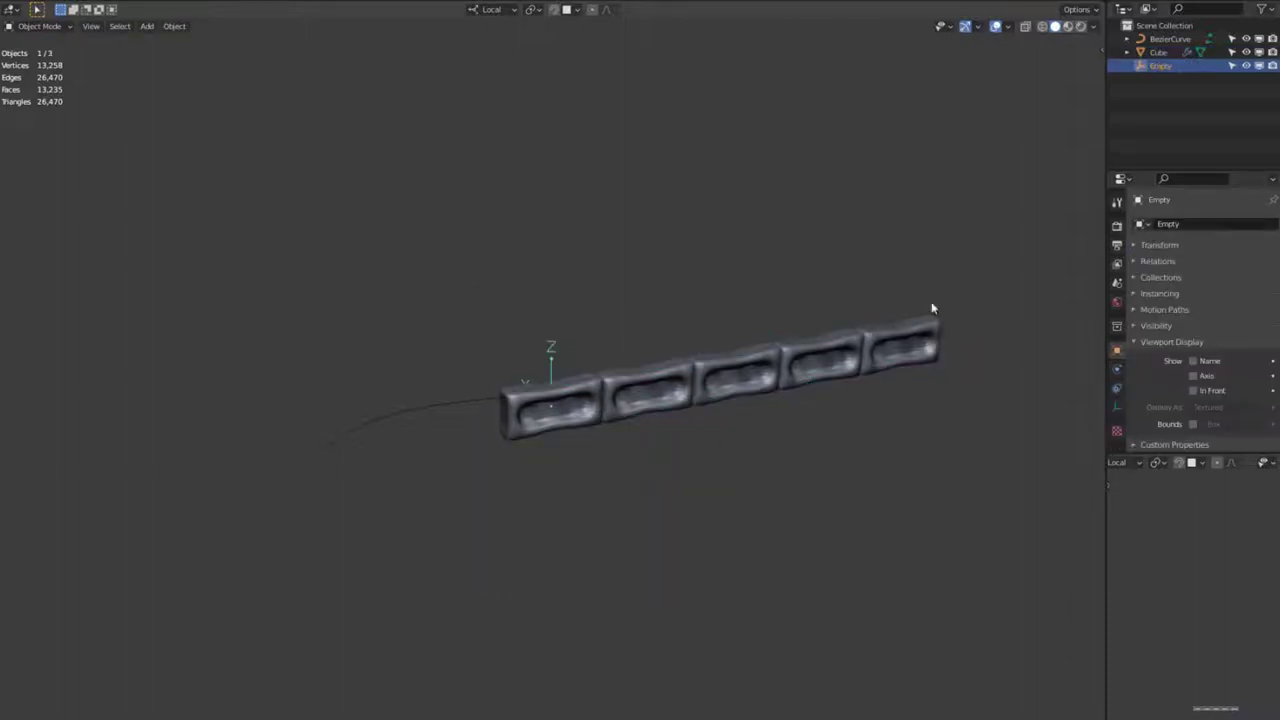
Enable Object Offset in the chain link's Array modifier and pick the Empty as the offset object
click(922, 341)
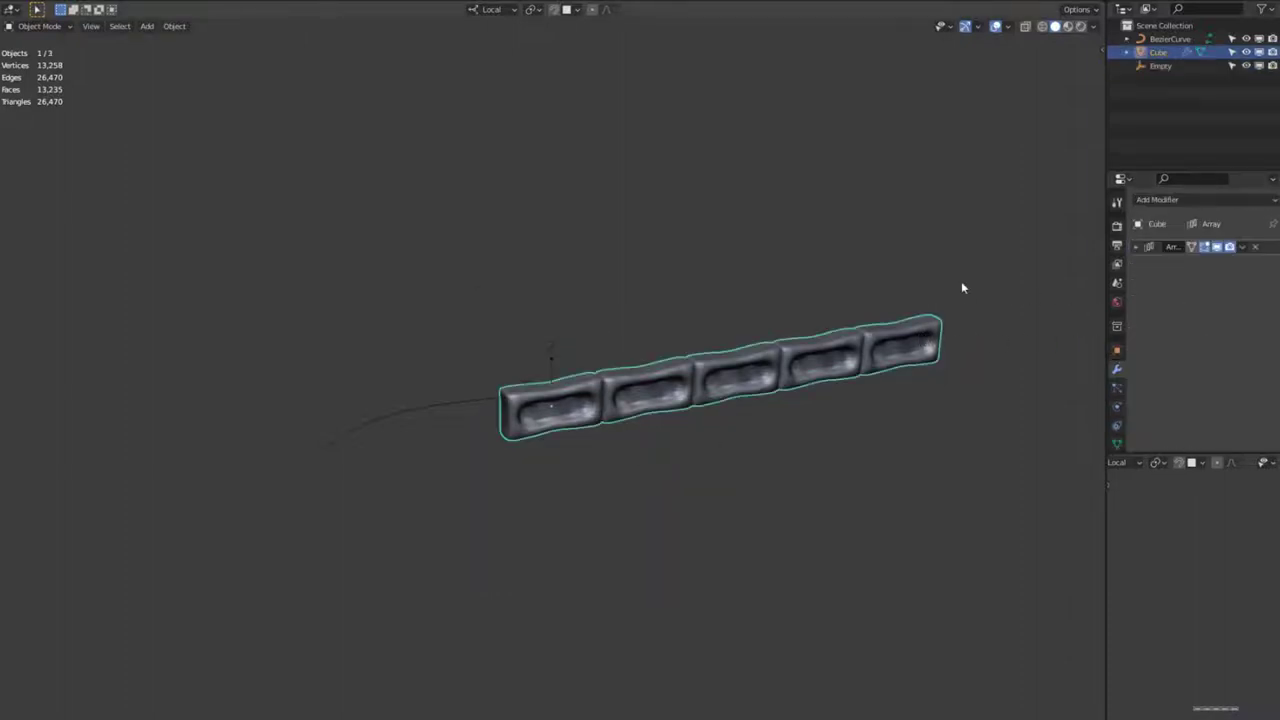
click(1137, 247)
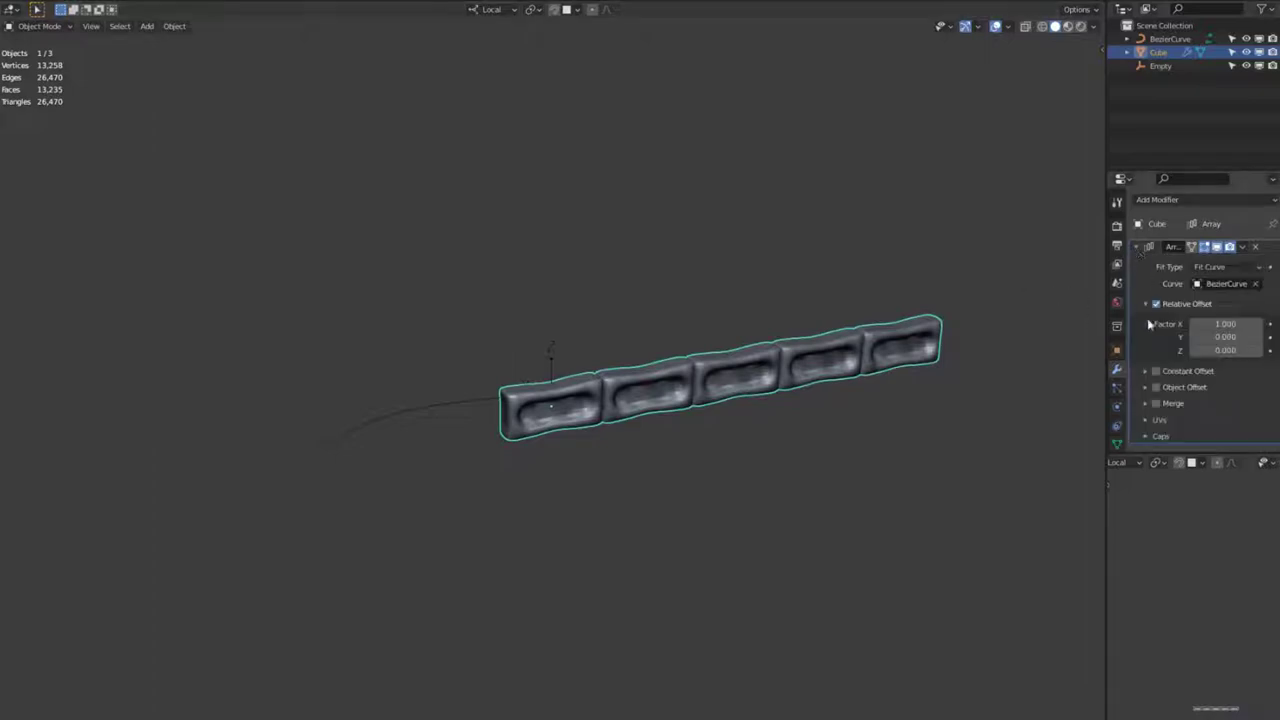
click(1156, 387)
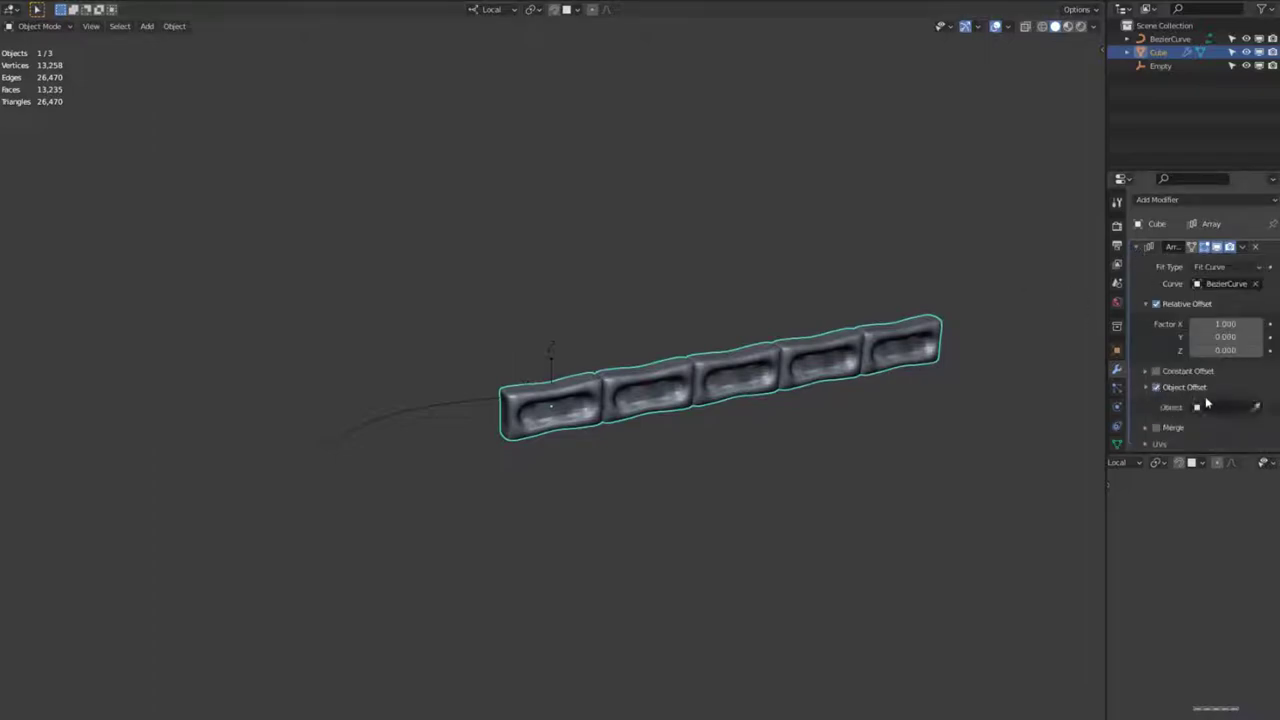
click(552, 372)
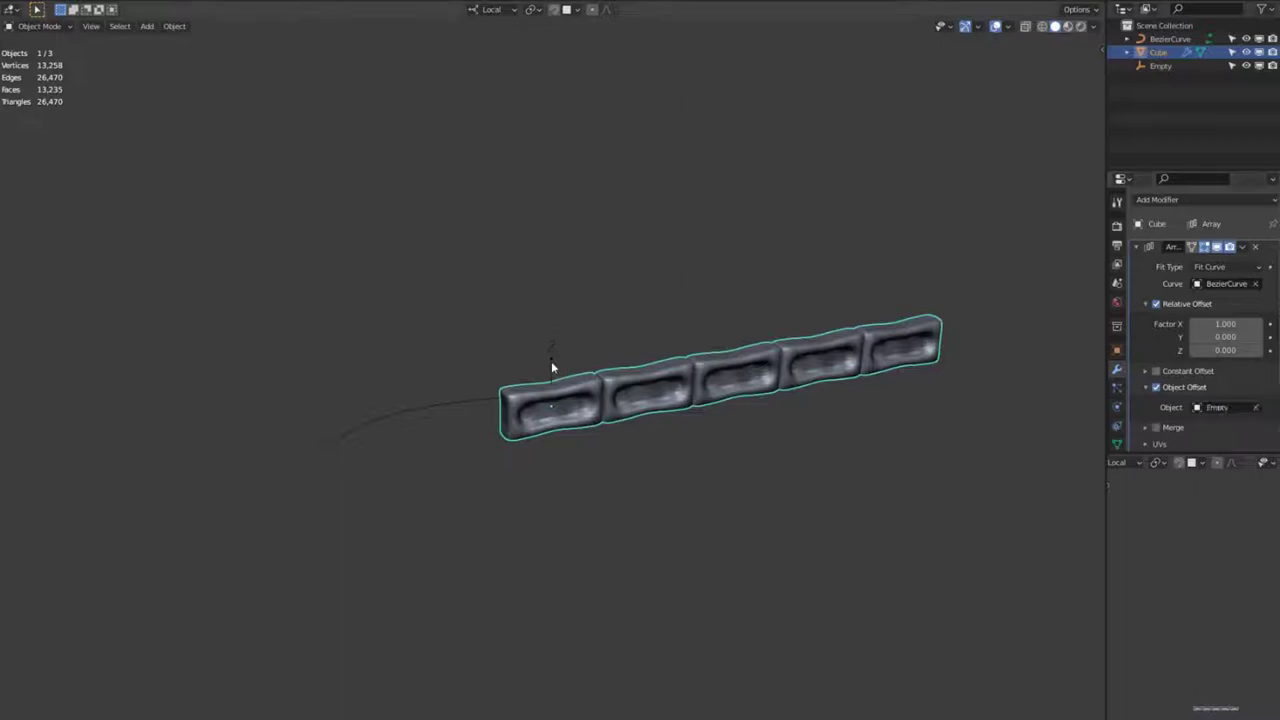
Rotate the arrows empty at the first chain link 90 degrees about its local X axis
click(551, 363)
key(r)
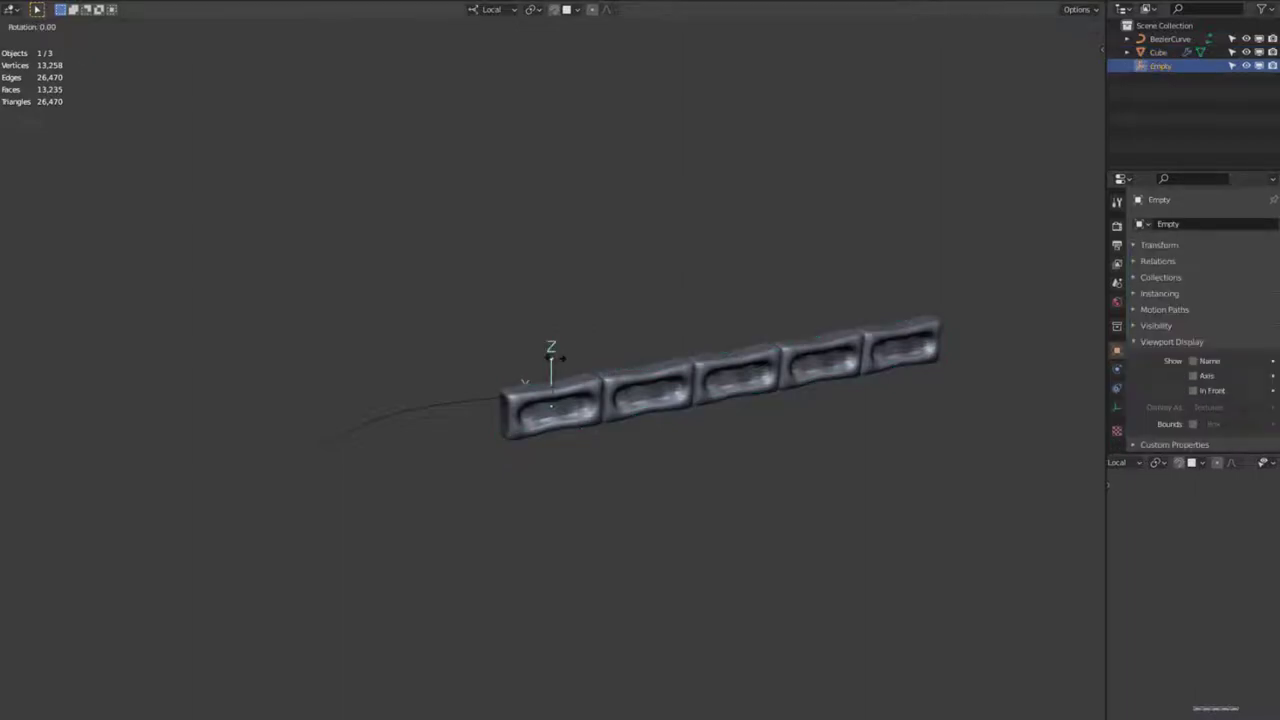
key(x)
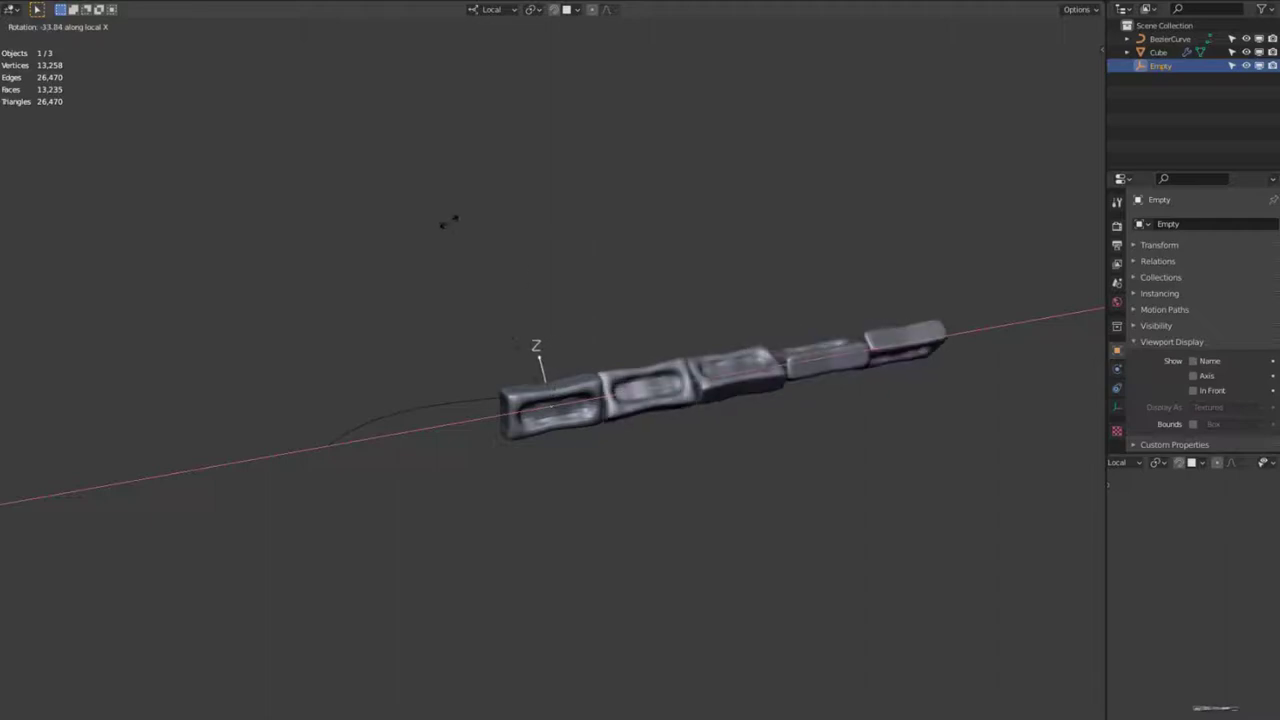
text(90)
key(Return)
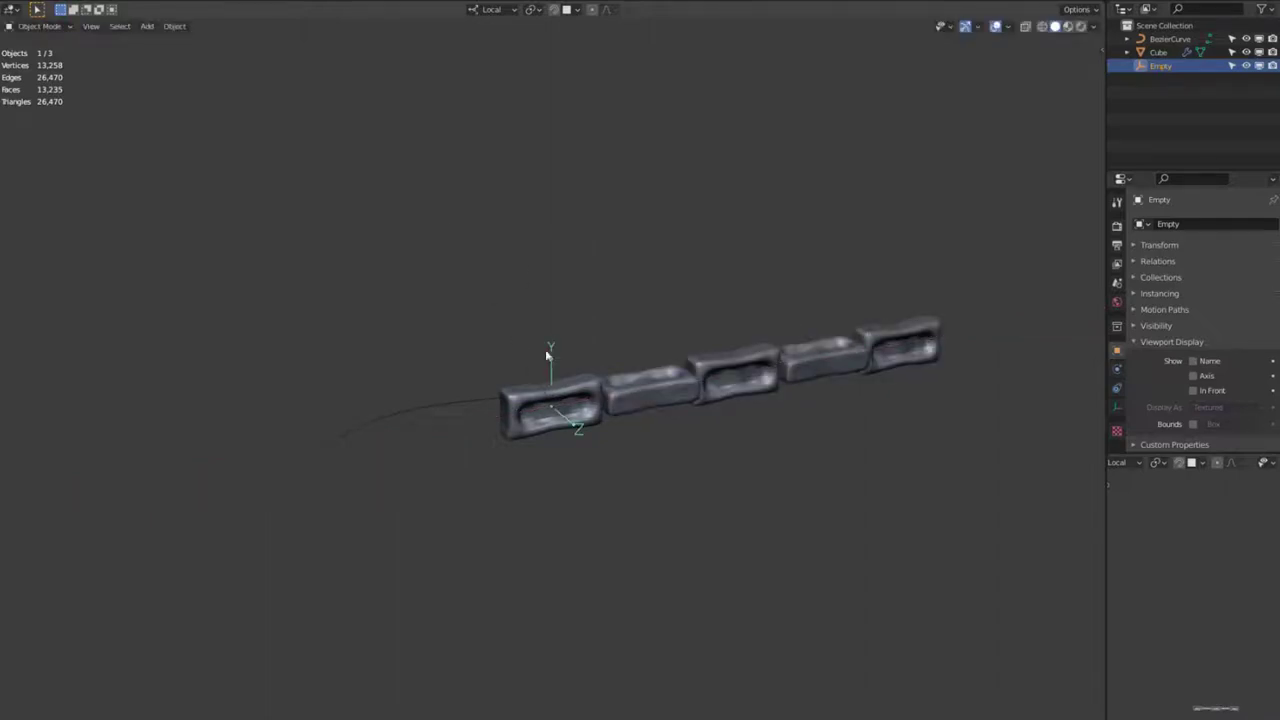
Set the Relative Offset Factor X in the chain's Array modifier to 0.65 so the links overlap
click(866, 342)
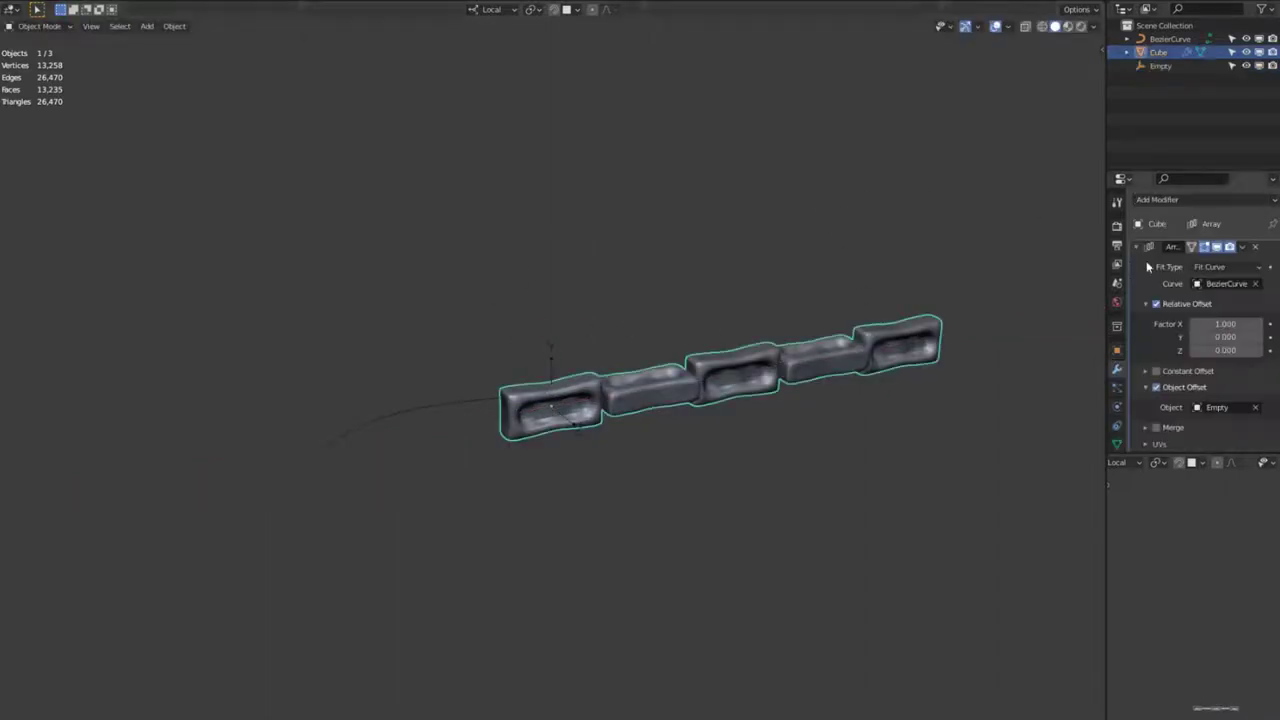
drag(1241, 326, 1244, 333)
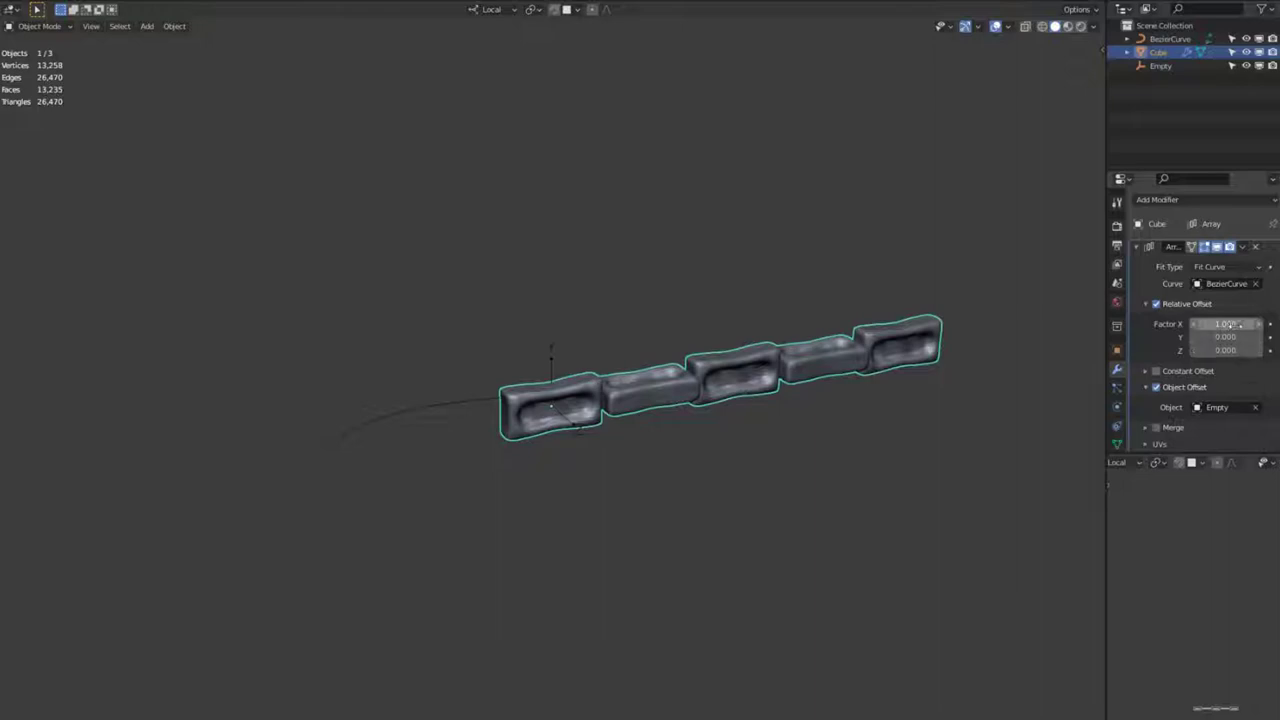
click(1241, 325)
text(0.5)
key(Return)
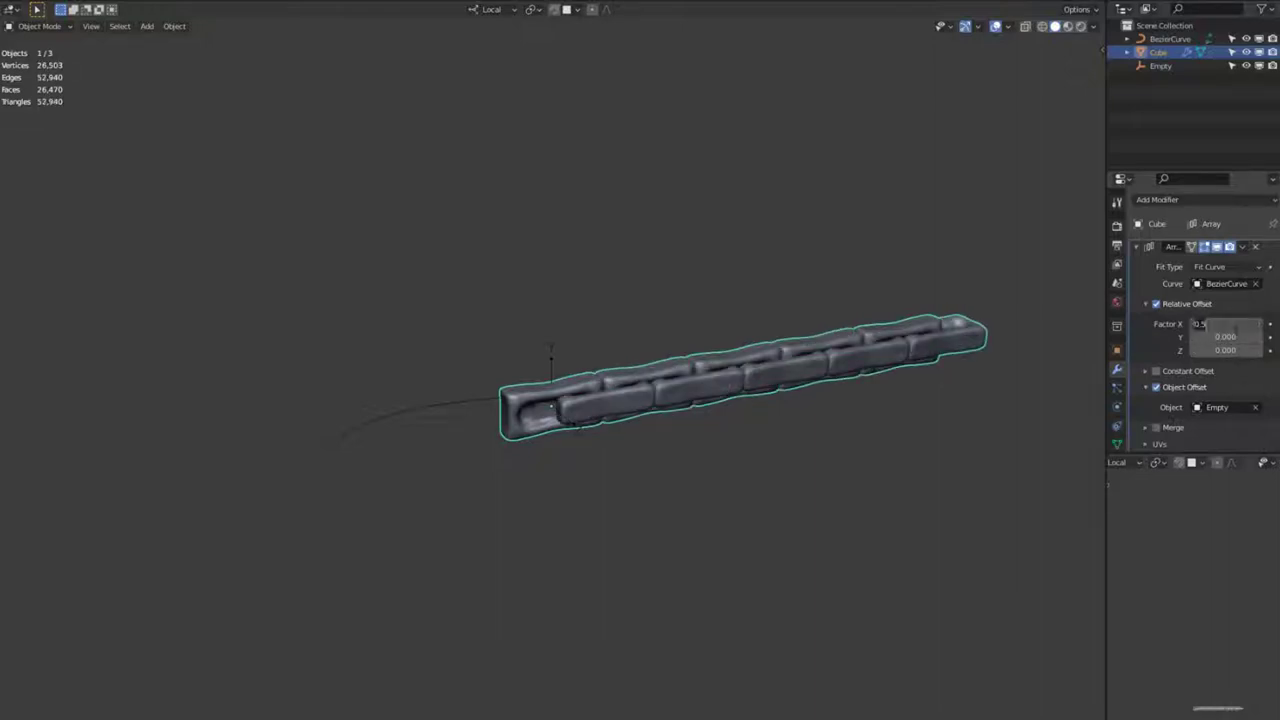
key(Return)
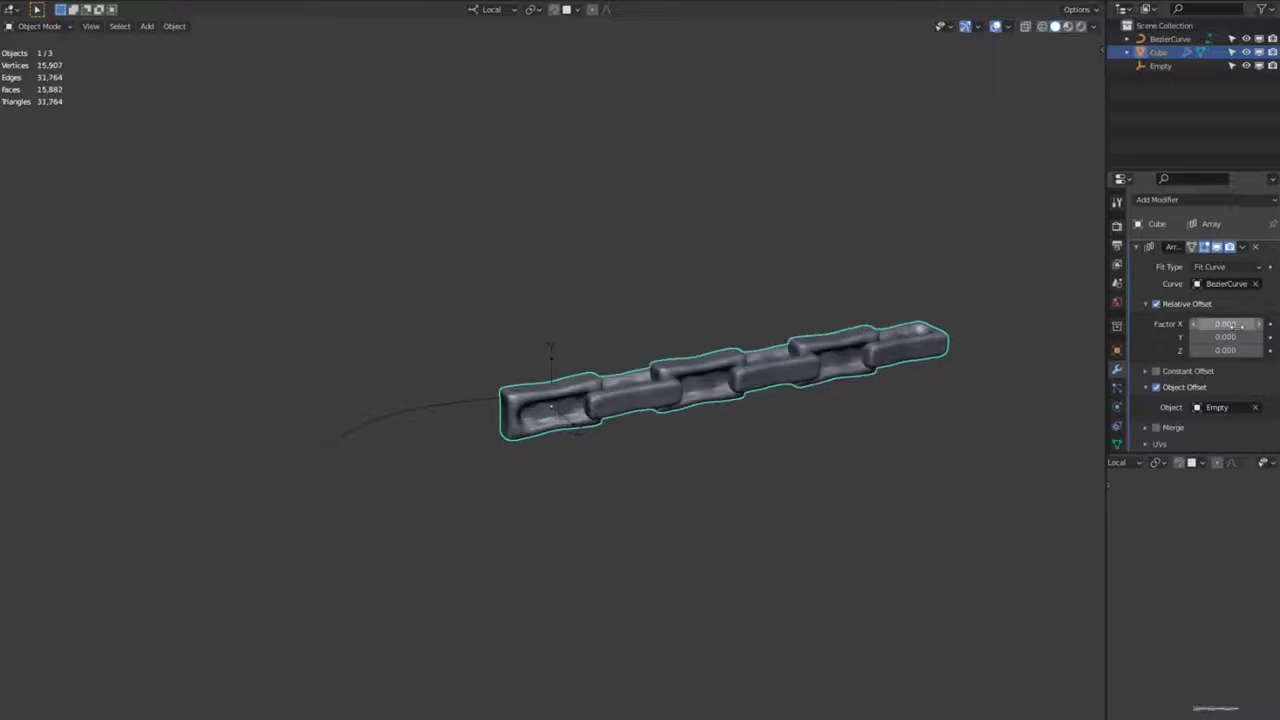
click(1240, 326)
text(0.7)
key(Return)
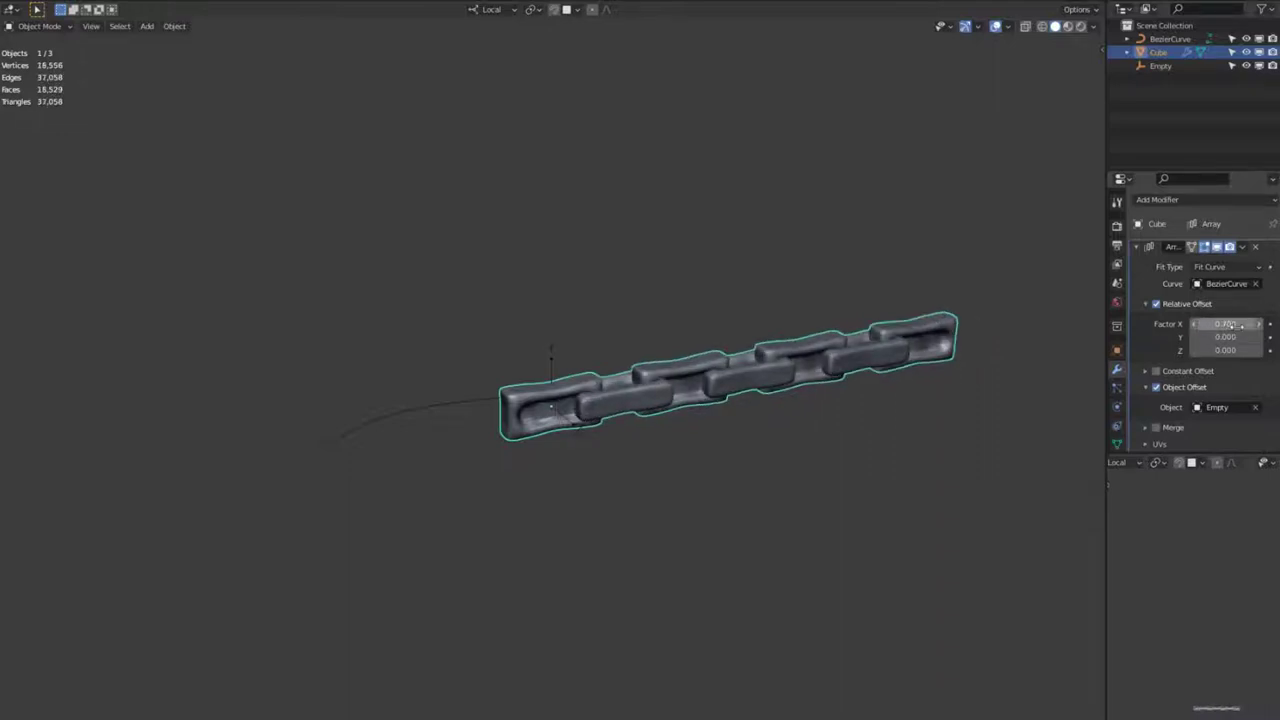
click(1242, 326)
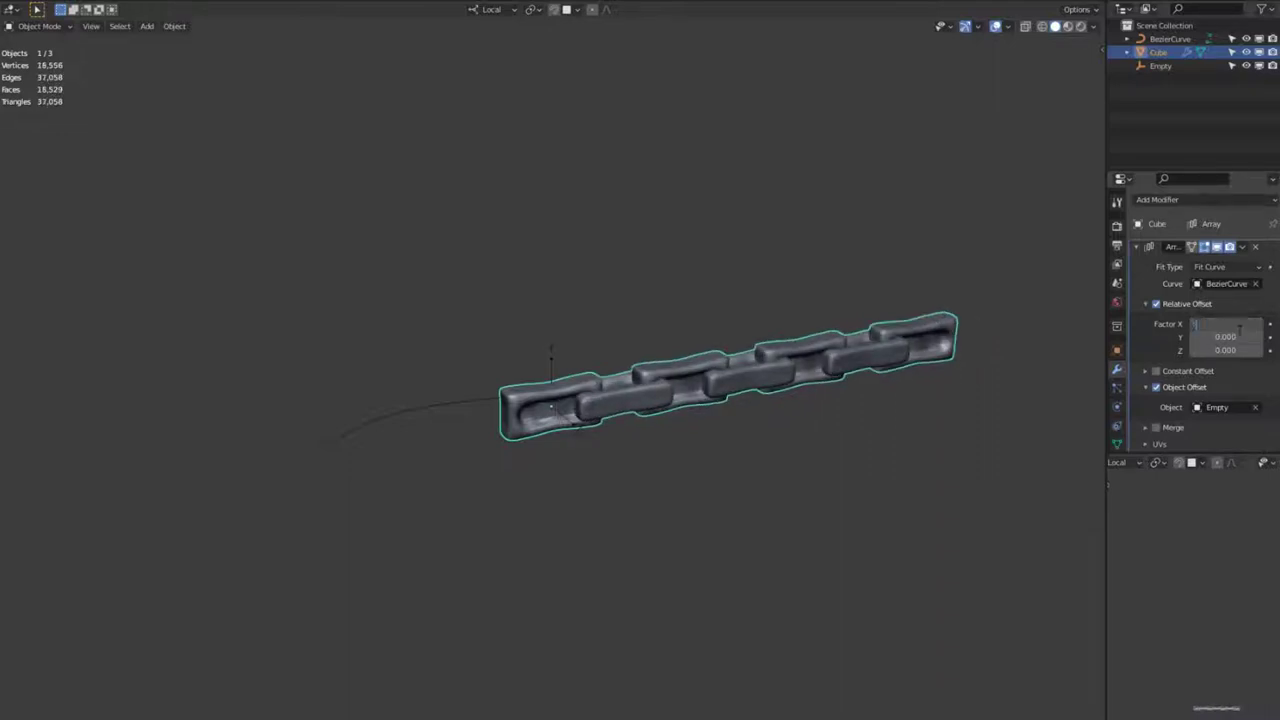
text(0.65)
key(Return)
Collapse the chain's Array modifier and add a Curve modifier to the chain
click(1136, 247)
click(1149, 202)
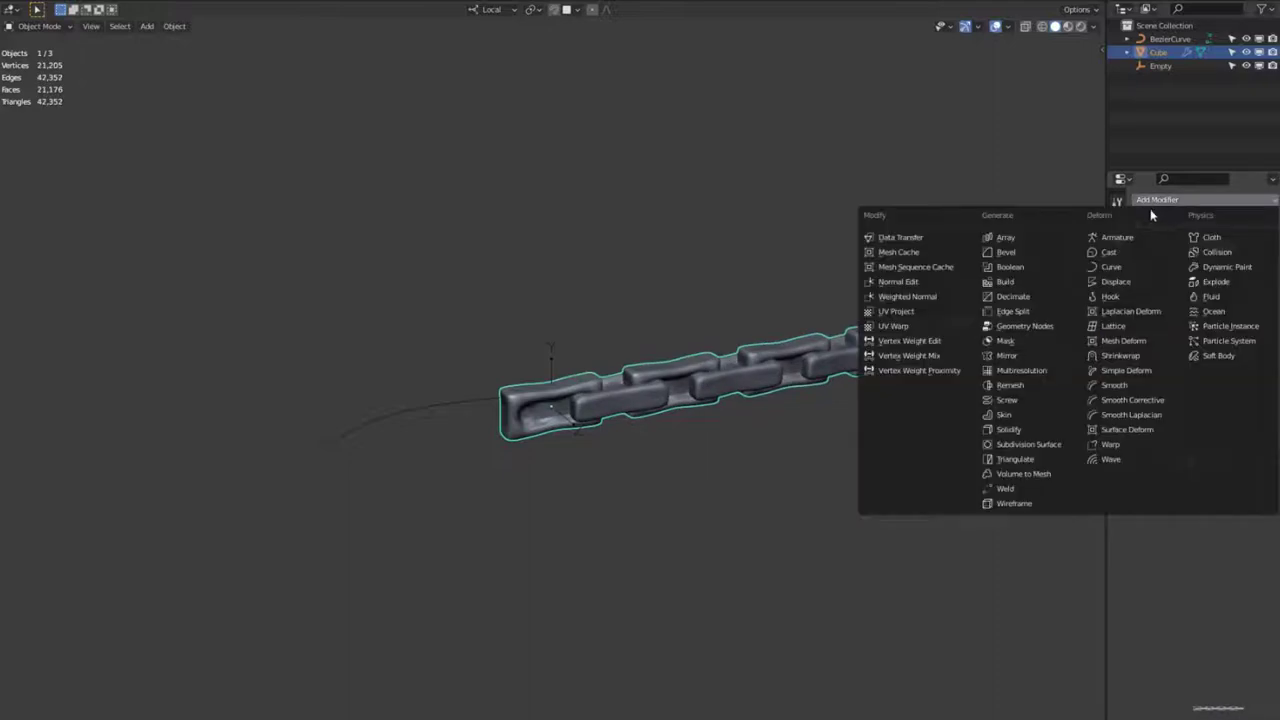
click(1112, 267)
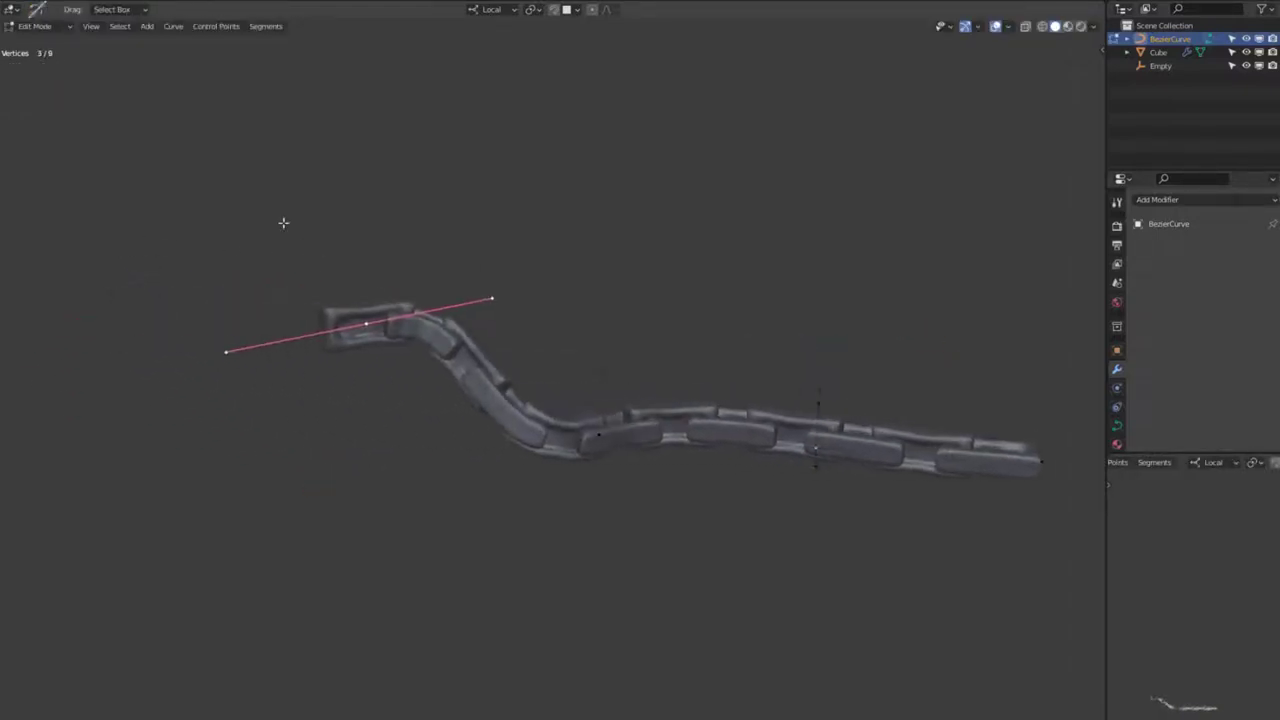
Trackball-rotate the end control point of BezierCurve and twist the chain there with the Tilt tool
key(r)
key(r)
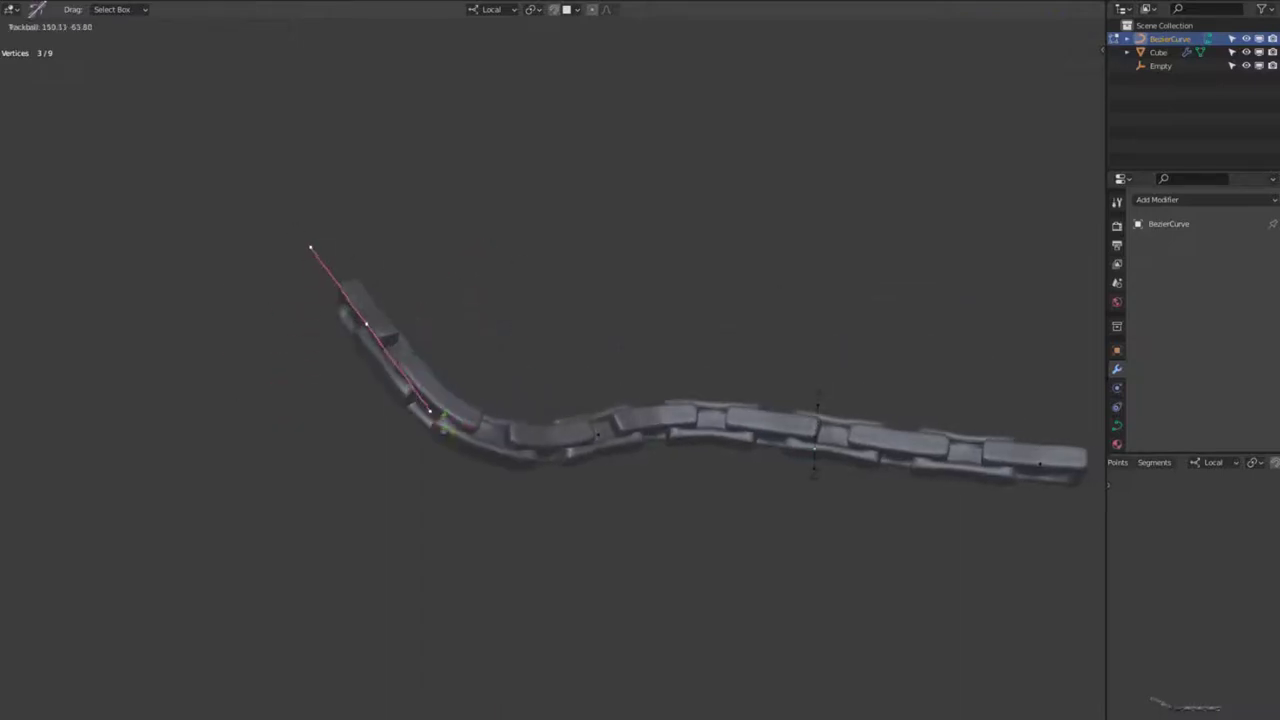
key(Return)
middle_drag(551, 217, 520, 182)
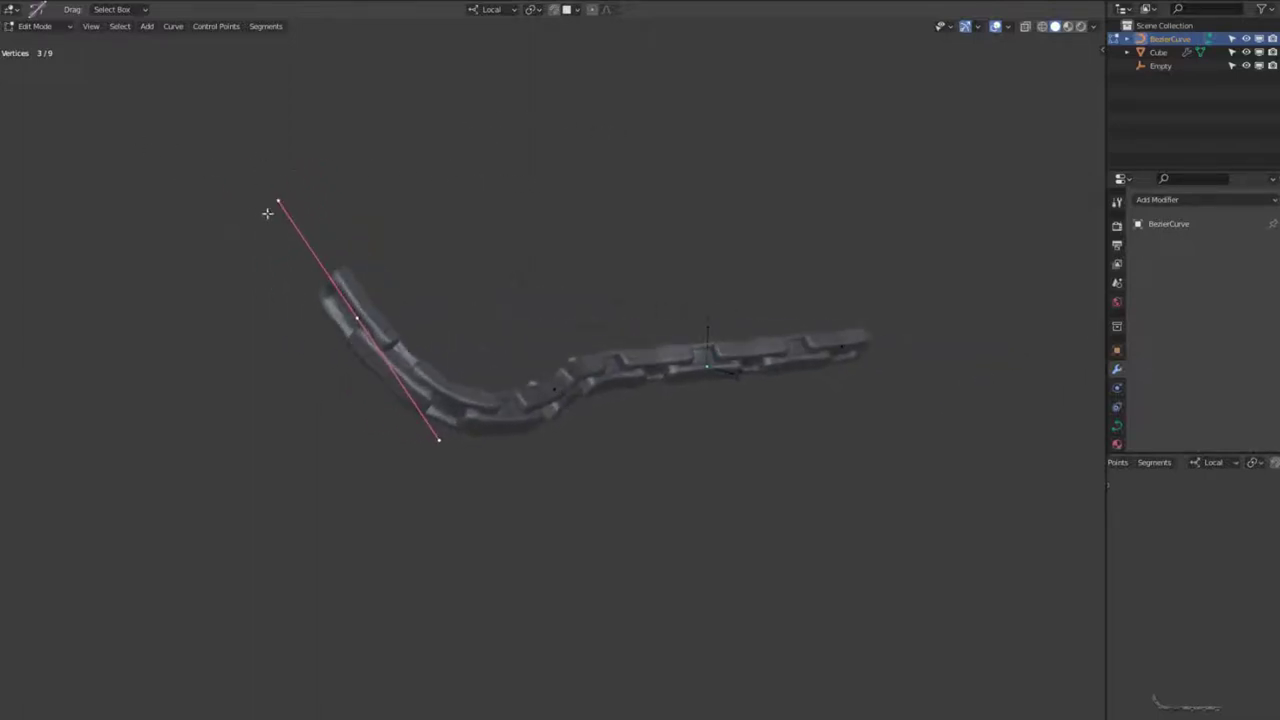
key(t)
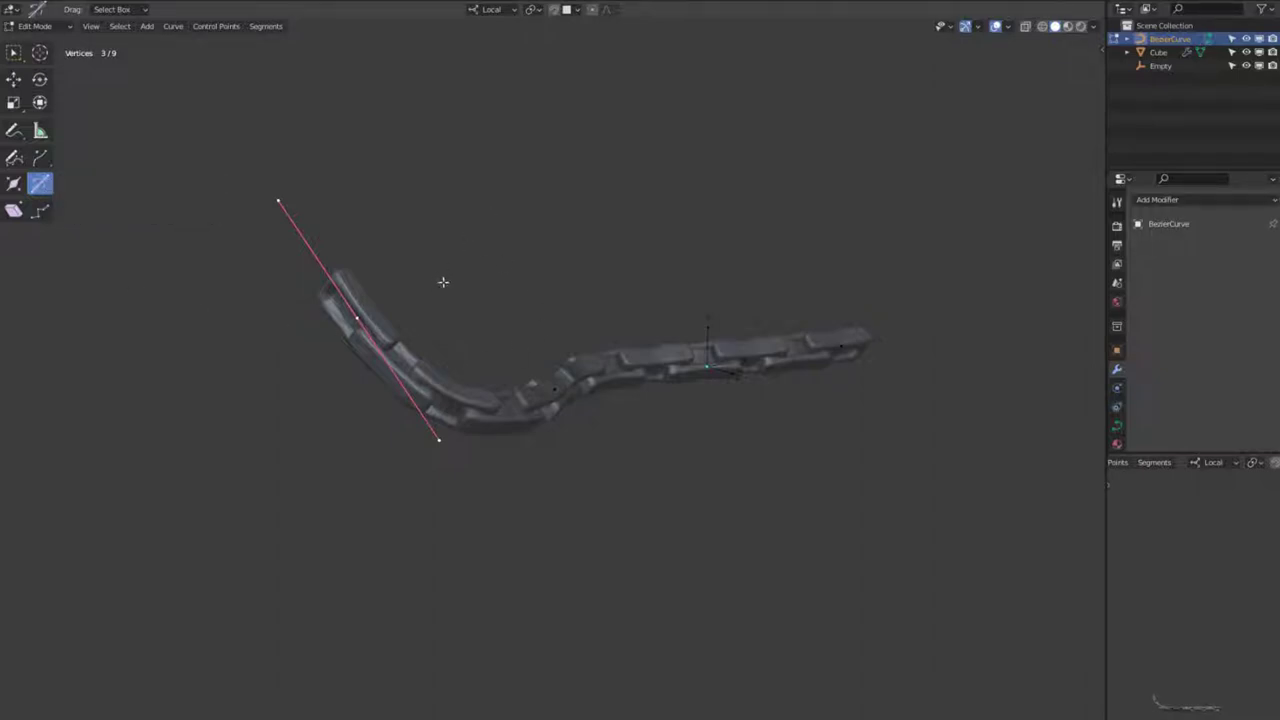
drag(443, 282, 470, 232)
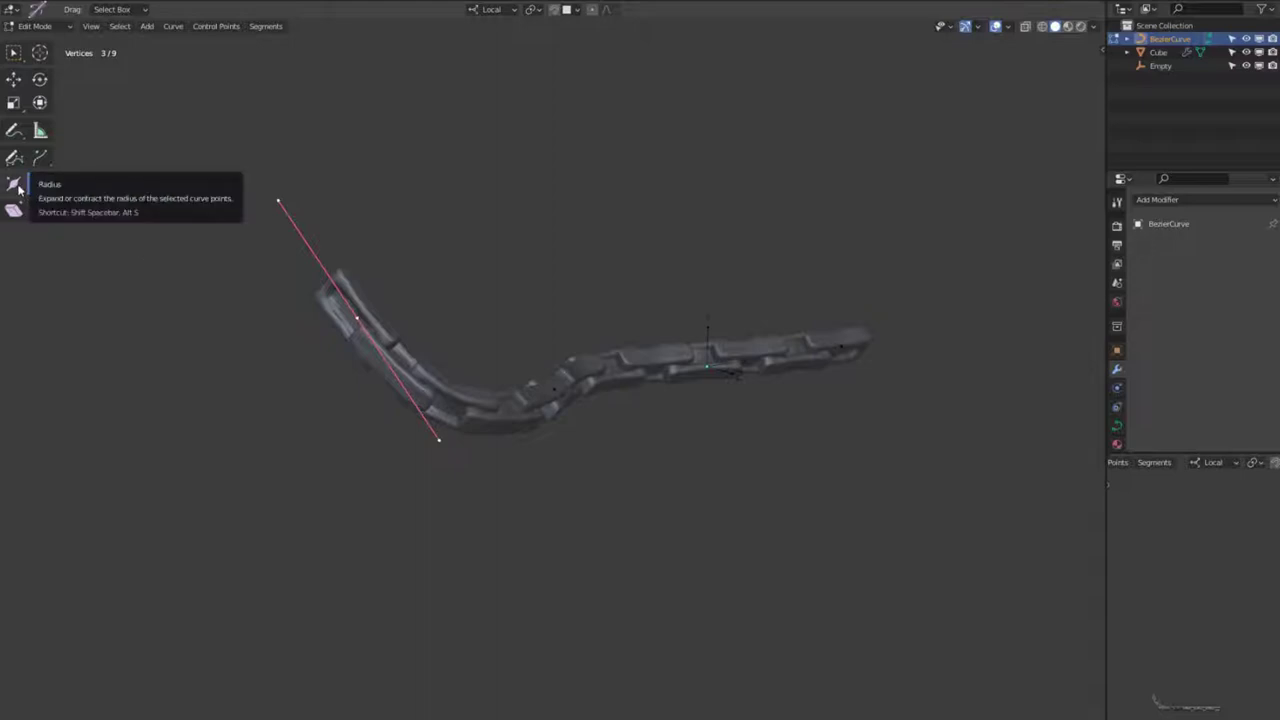
Adjust the chain's thickness at the curve's end control point and at its neighbouring control point with the Radius tool
click(14, 184)
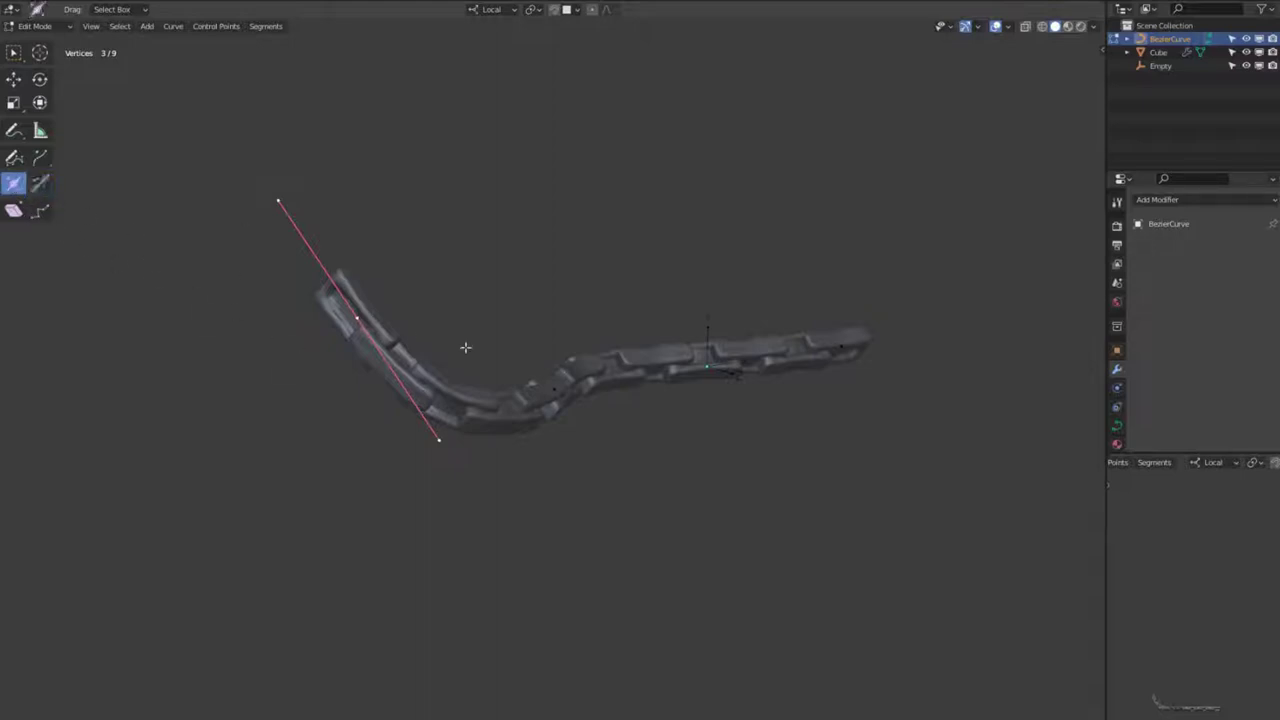
mouse_move(430, 300)
mouse_down()
mouse_move(448, 280)
mouse_move(514, 271)
mouse_move(406, 294)
mouse_move(499, 279)
mouse_move(416, 299)
mouse_up()
click(555, 388)
drag(569, 254, 608, 262)
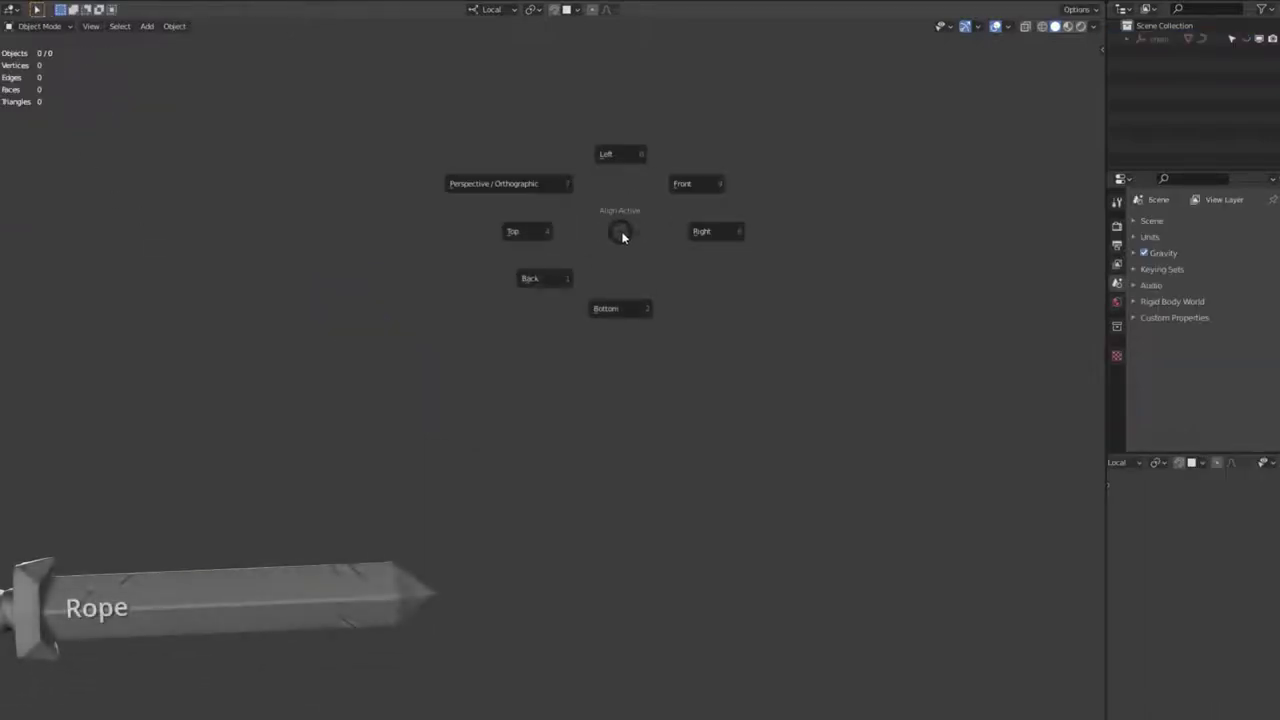
Add a Bezier circle to the emptied scene as the rope's starting profile
click(563, 236)
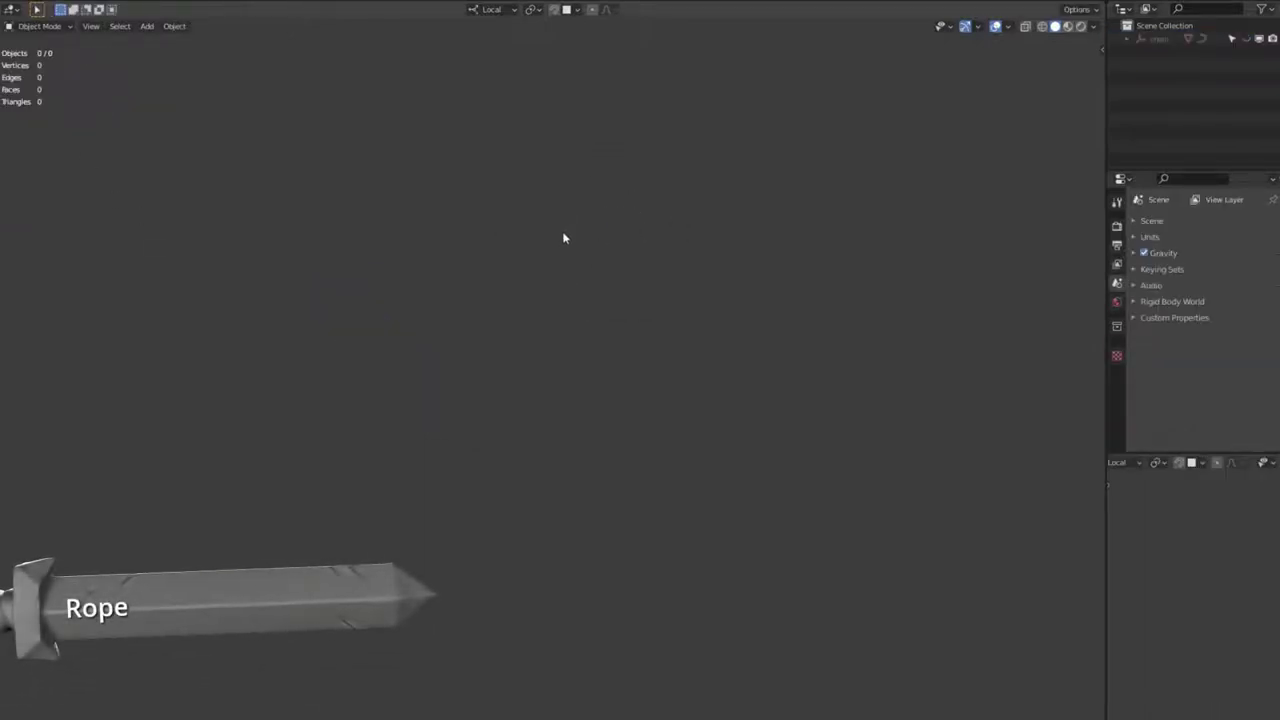
key(shift+a)
mouse_move(563, 237)
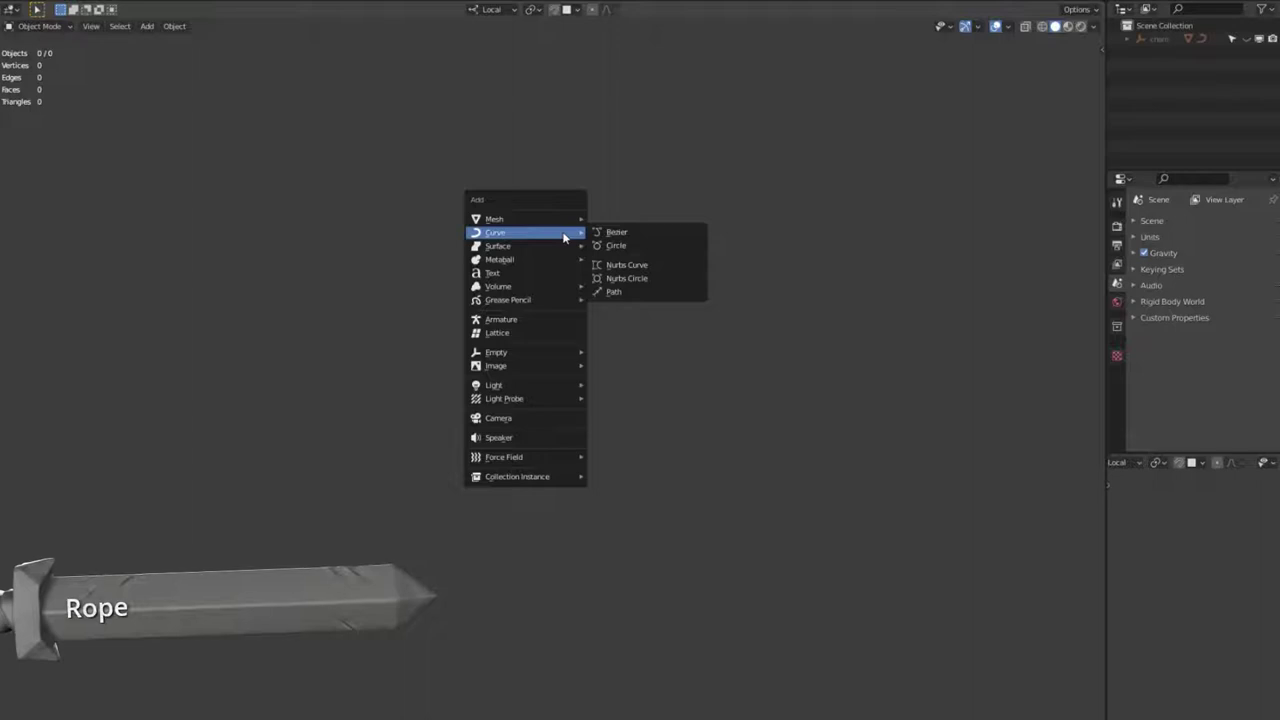
click(616, 245)
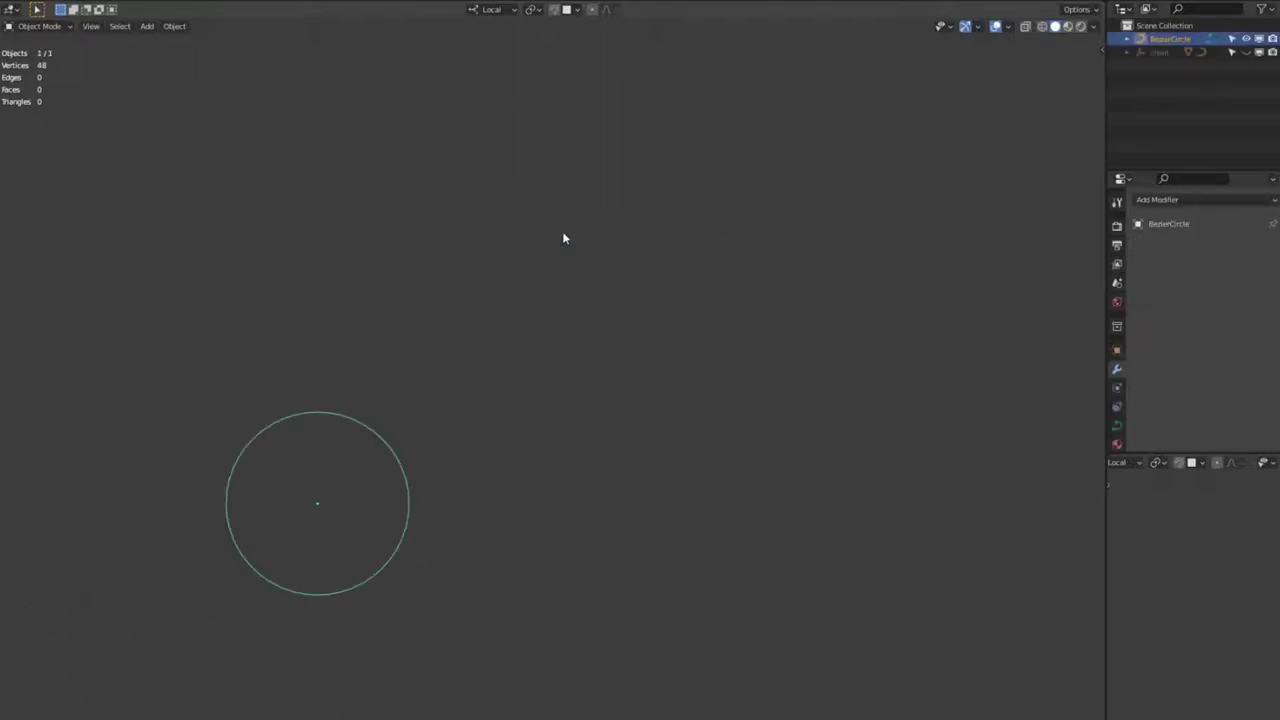
Add an Arrows empty at the centre of the Bezier circle and view it from the top
key(shift+a)
mouse_move(563, 237)
key(Down)
key(Down)
key(Down)
key(Down)
key(Down)
key(Down)
key(Down)
key(Down)
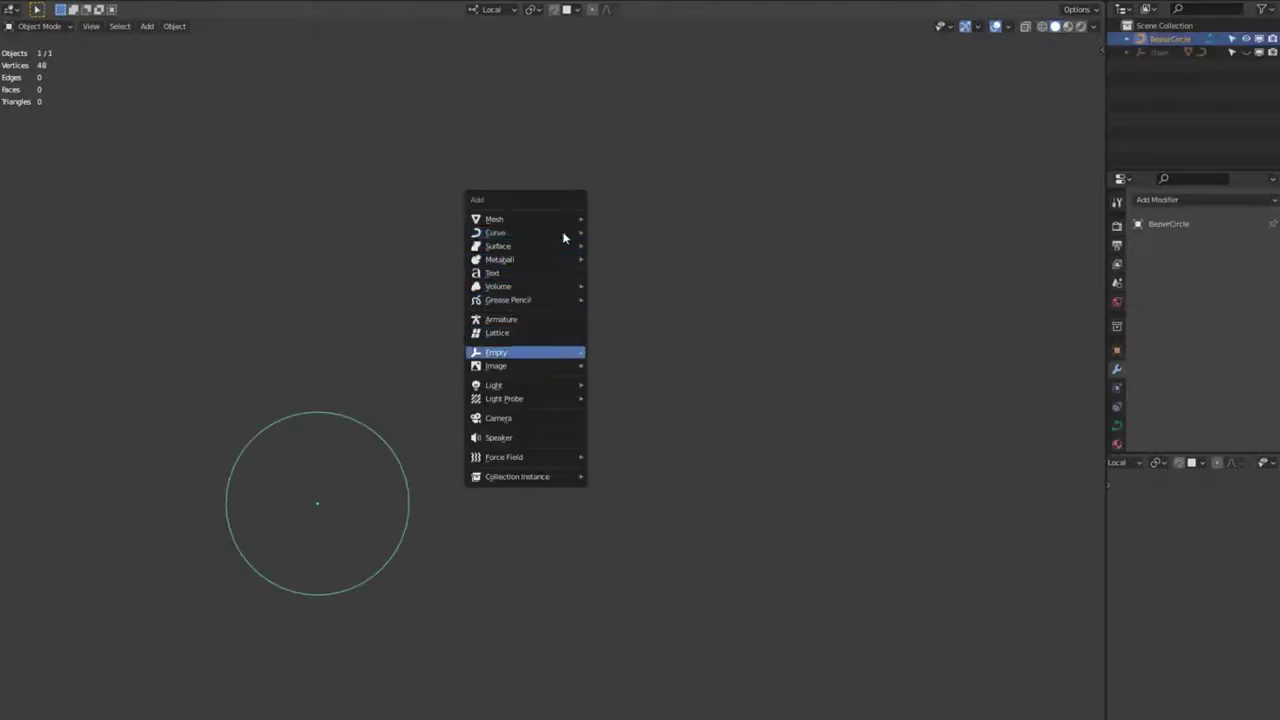
key(Right)
key(Down)
key(Return)
middle_drag(563, 238, 596, 199)
key(grave)
click(514, 190)
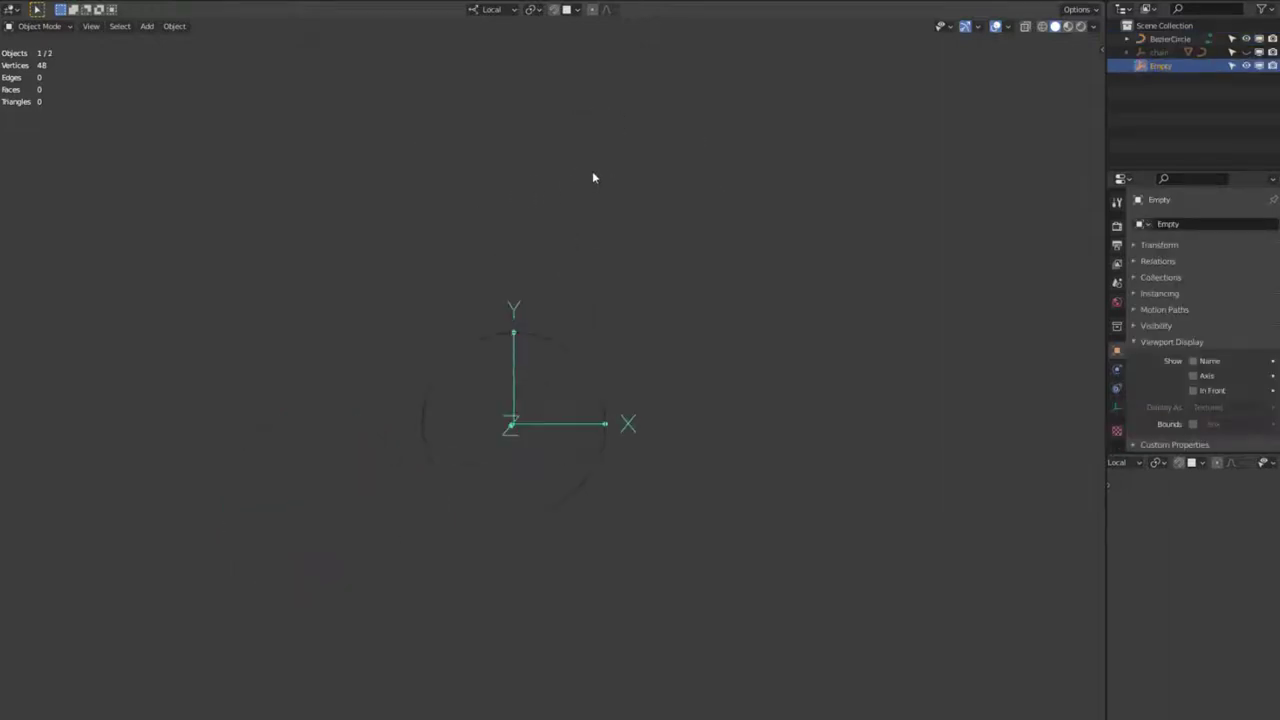
Add an Array modifier with a count of 4 to the Bezier circle, replacing Relative Offset with Object Offset driven by the Empty
click(585, 338)
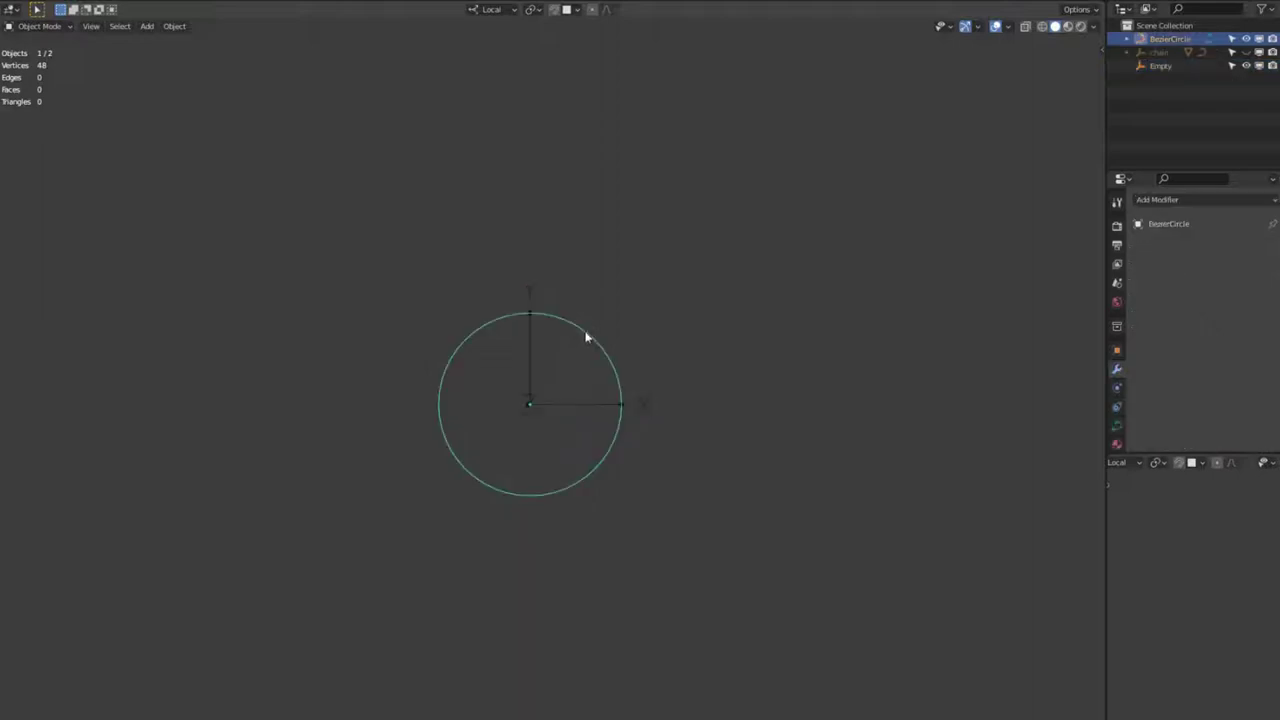
key(q)
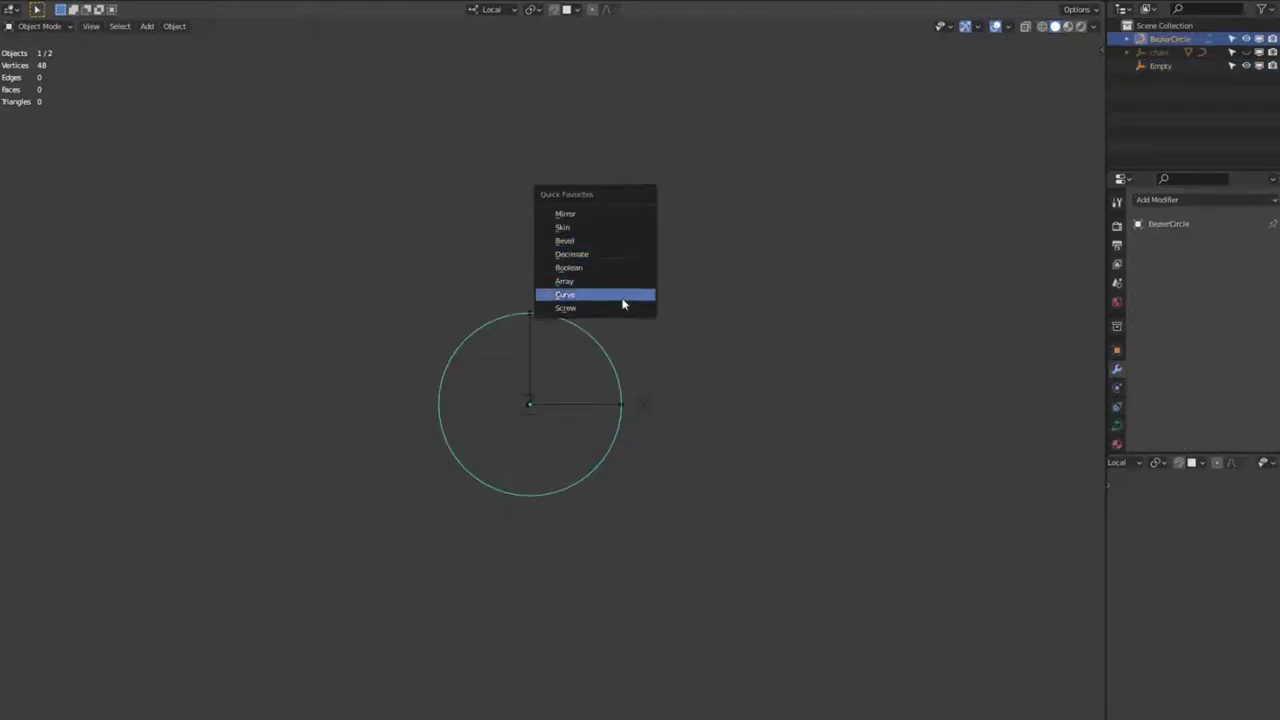
click(621, 281)
click(1267, 285)
click(1267, 285)
click(1156, 304)
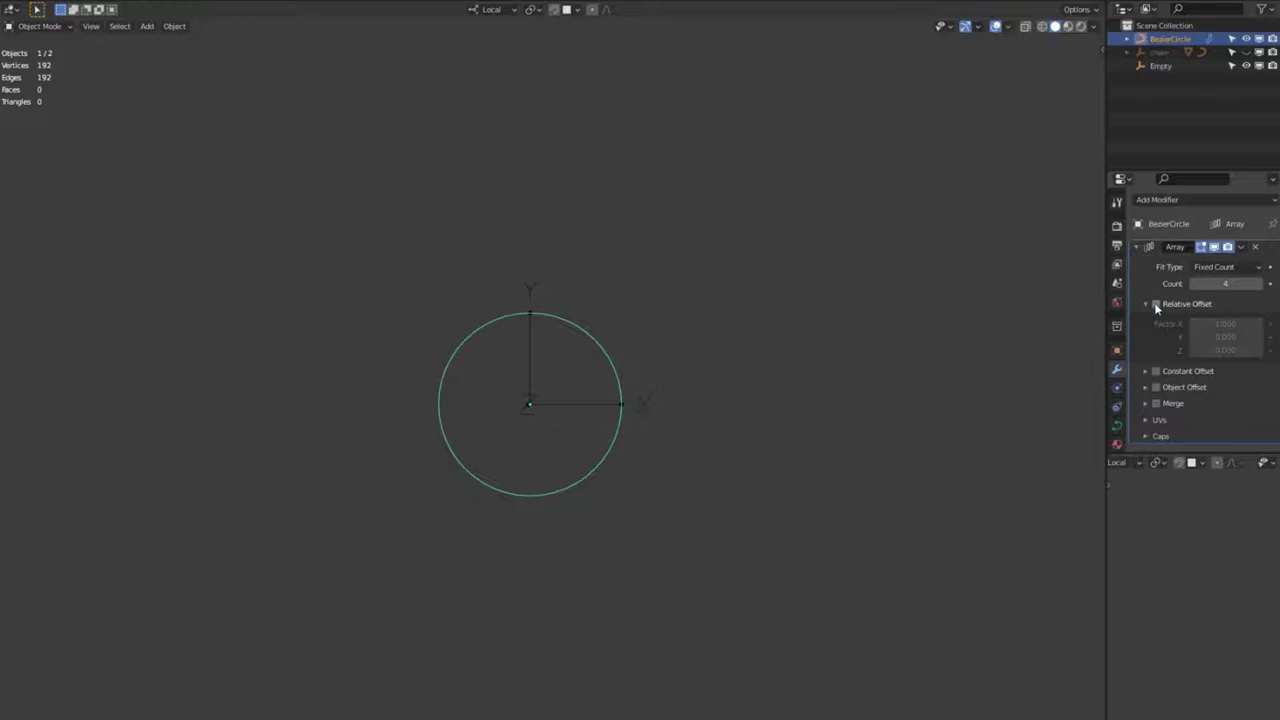
click(1156, 388)
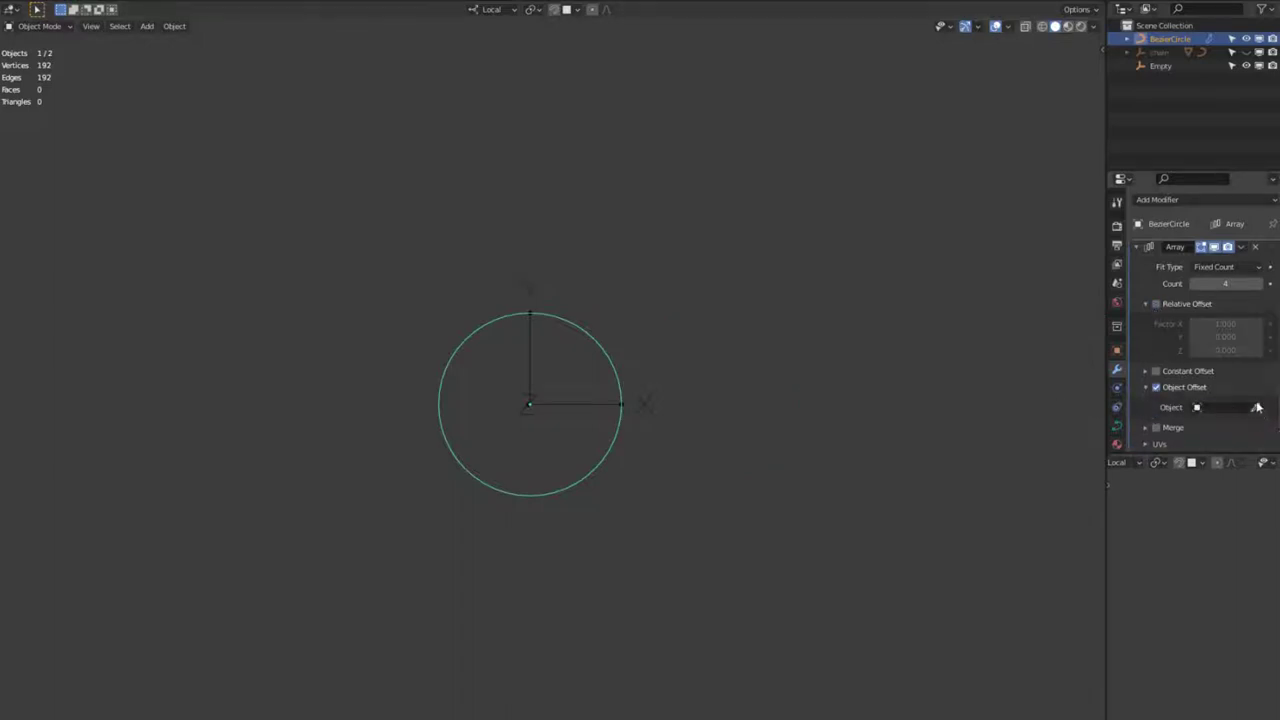
click(548, 335)
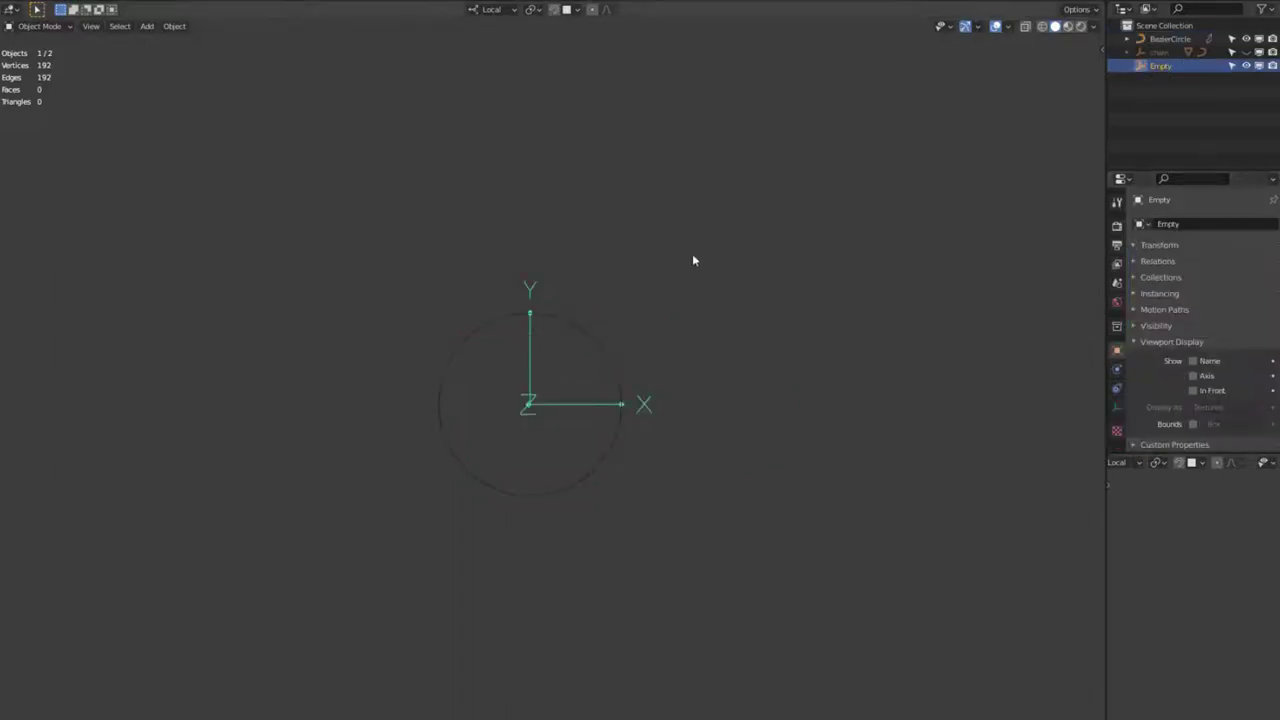
Rotate the empty at the circle's centre 90 degrees about its local Z axis
key(r)
key(z)
key(z)
text(90)
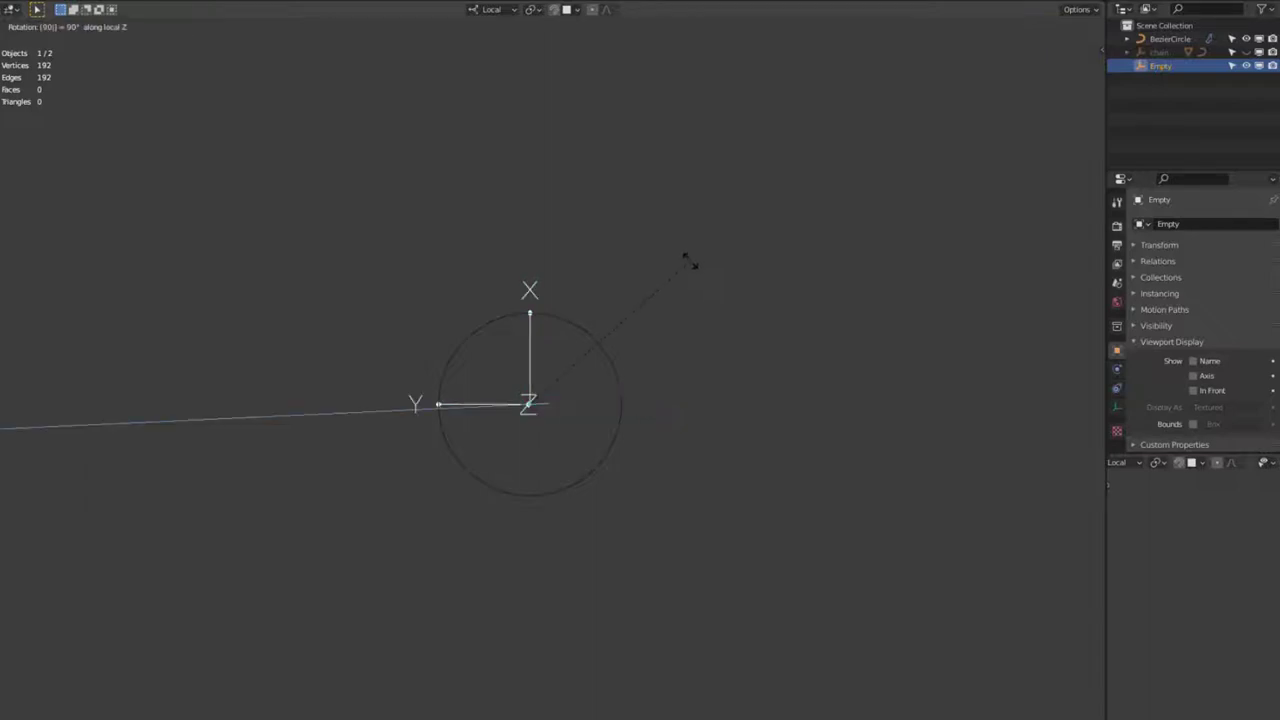
key(Return)
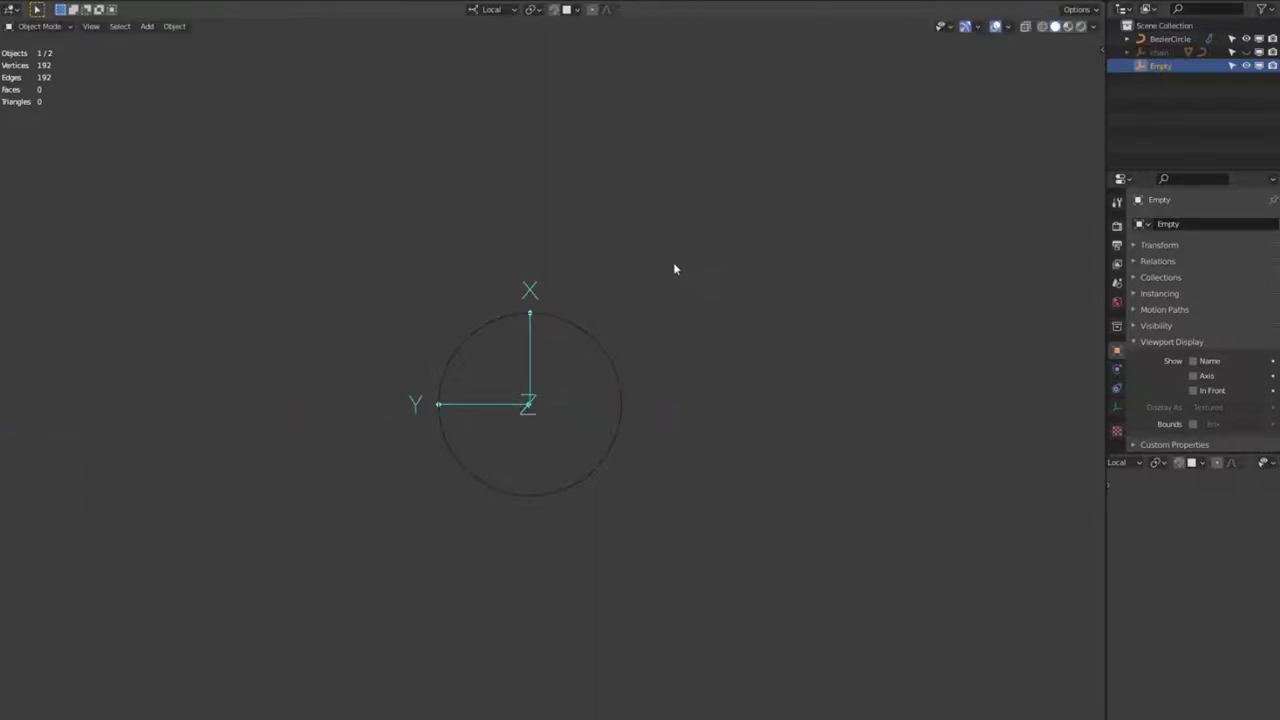
In Edit Mode, move all of the Bezier circle's points about -0.55 mm in X and 0.80 mm in Y, and return to Object Mode
click(600, 346)
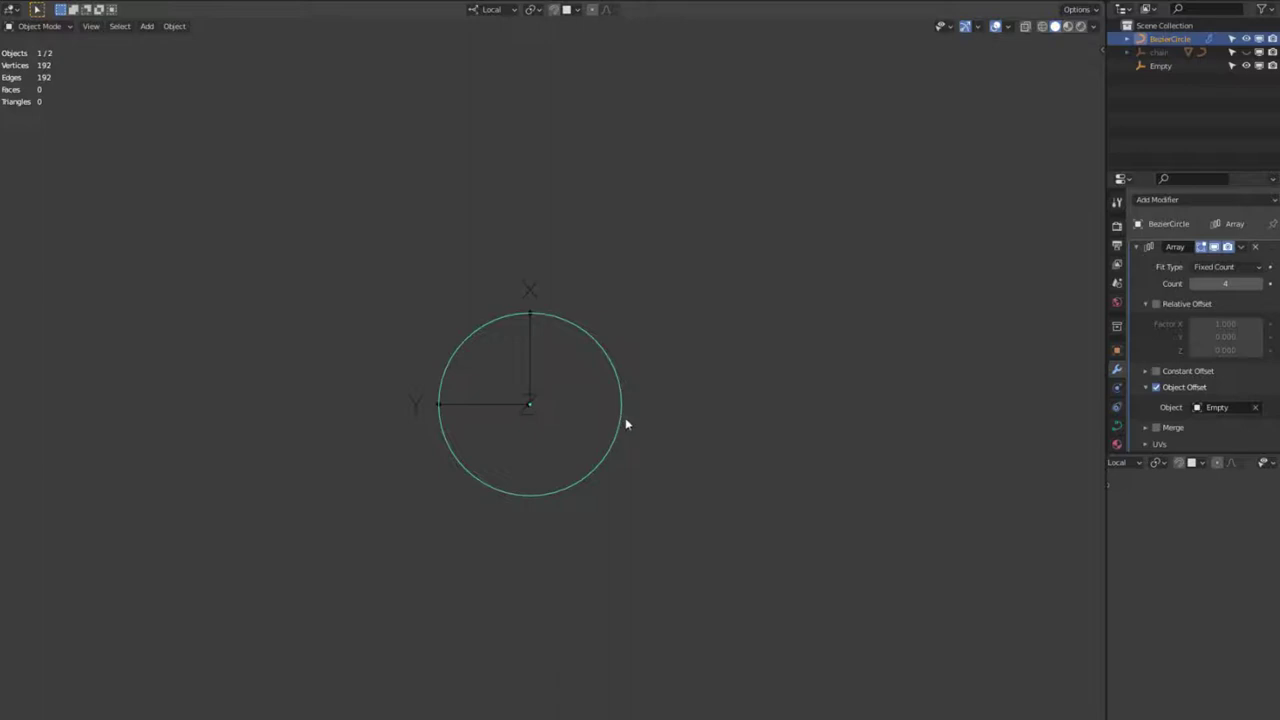
key(g)
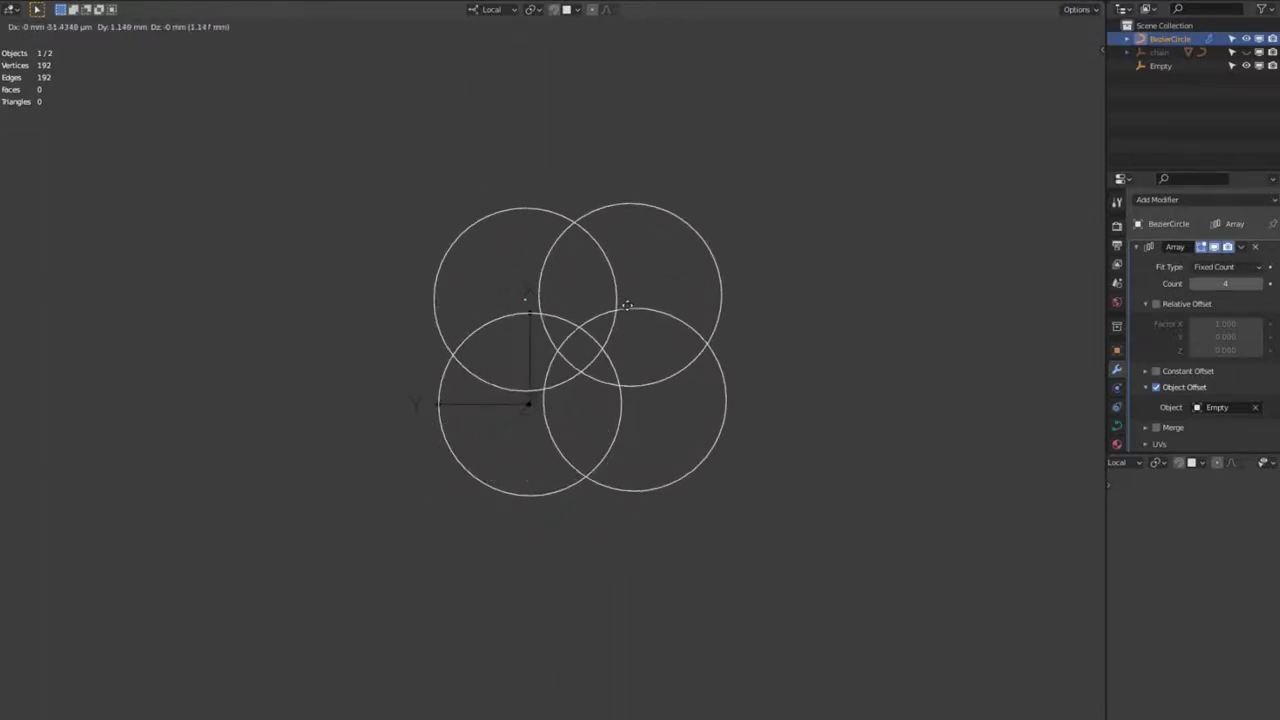
right_click(599, 351)
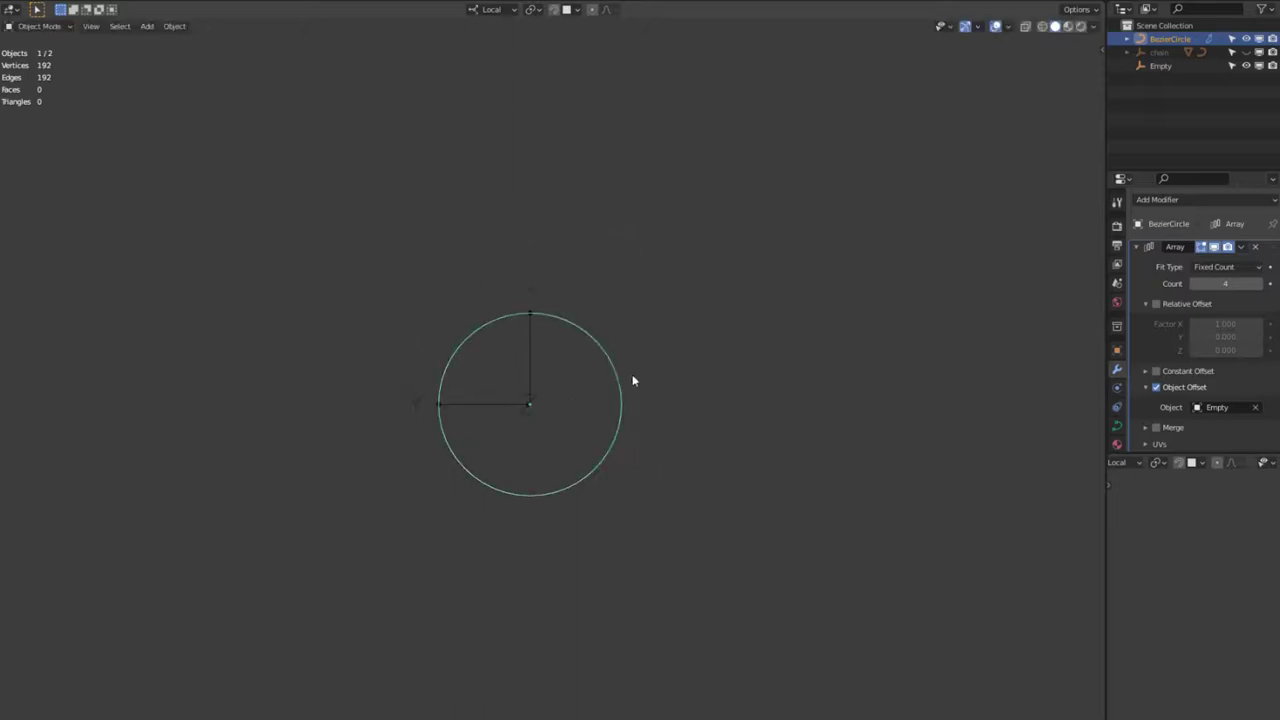
key(Tab)
key(g)
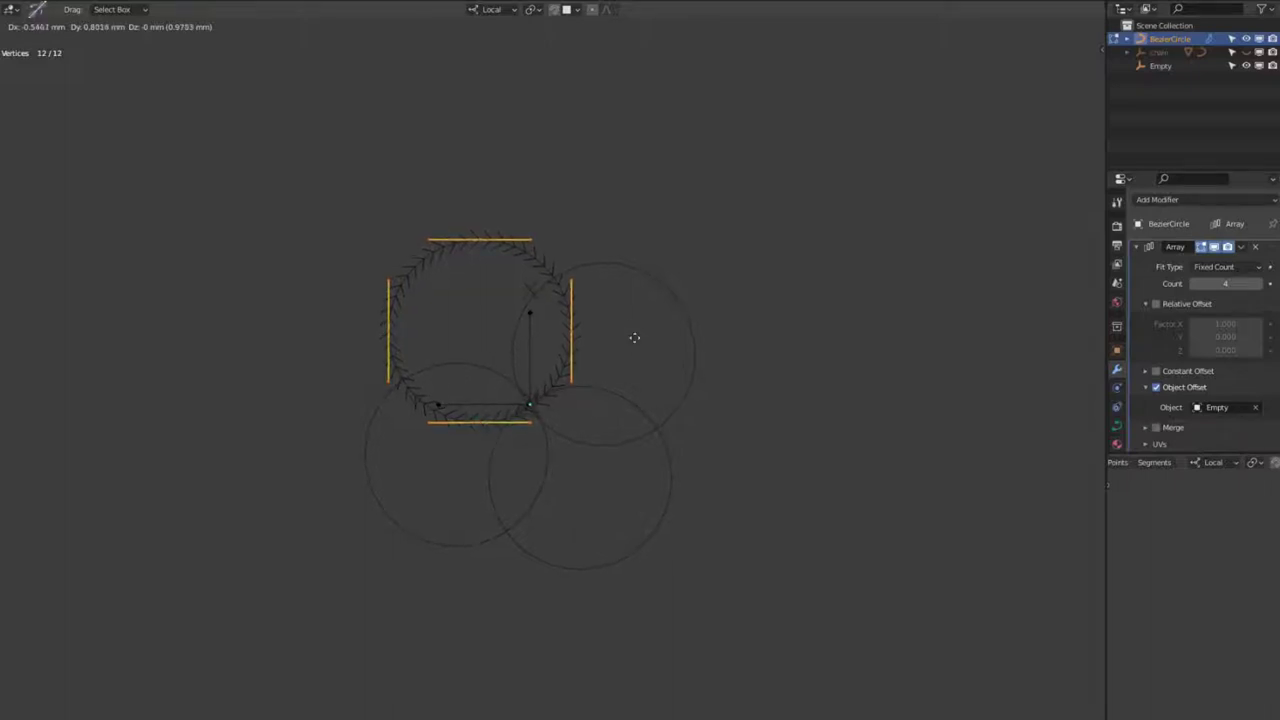
click(632, 335)
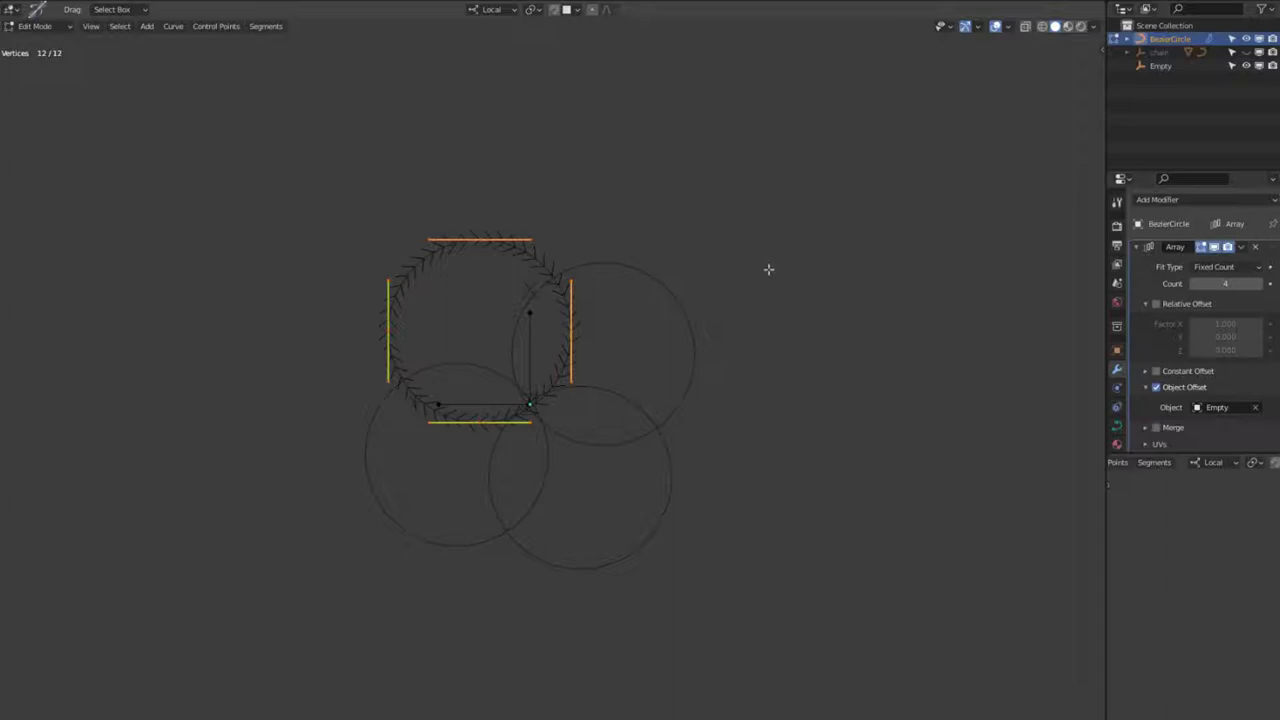
key(Tab)
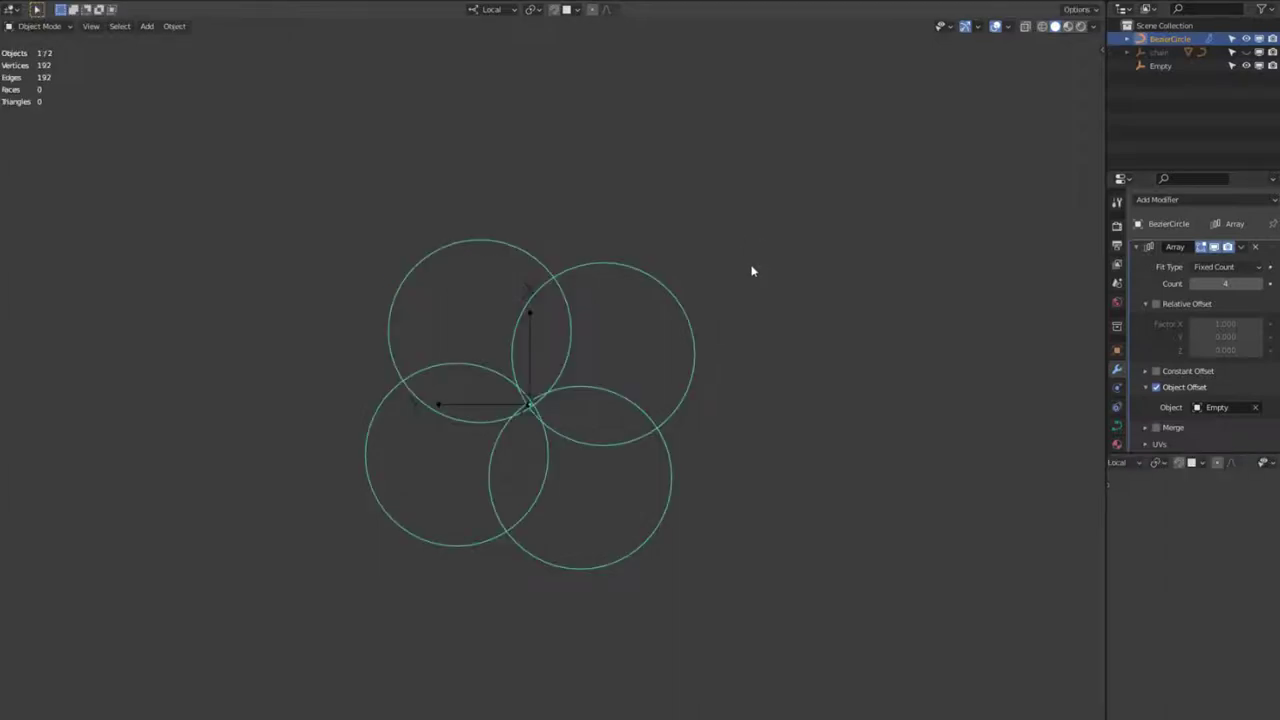
Add a Screw modifier to the arrayed Bezier circle and set its screw height to 4.9 mm
middle_drag(790, 359, 855, 178)
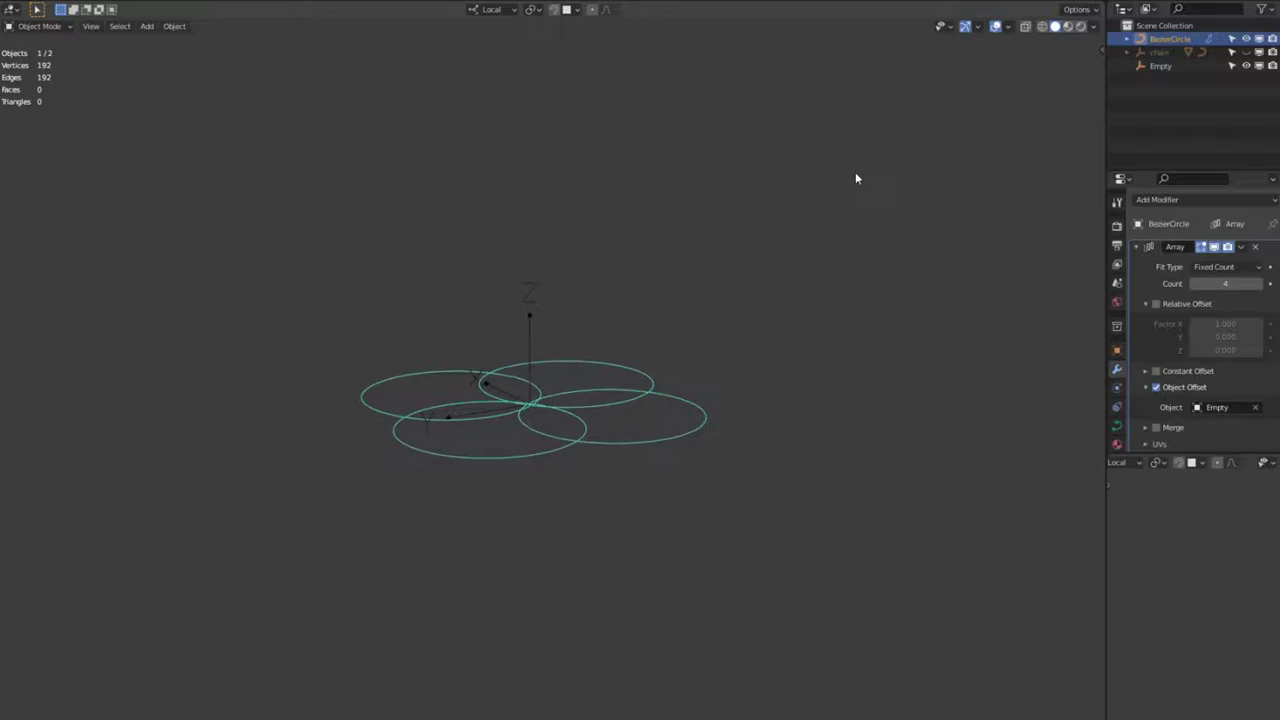
click(1135, 246)
key(q)
click(963, 288)
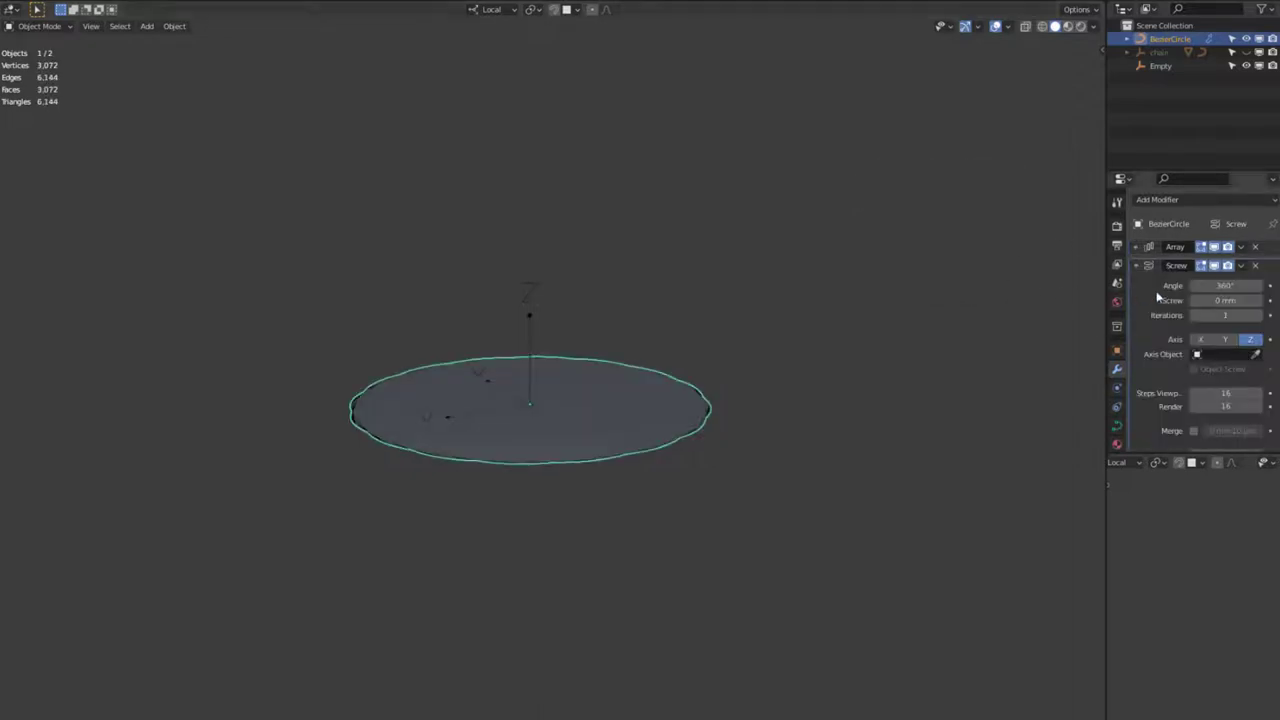
click(1222, 301)
text(10)
key(Return)
drag(1238, 304, 864, 194)
middle_drag(863, 193, 856, 122)
scroll(835, 176, down, 3)
scroll(1197, 324, down, 2)
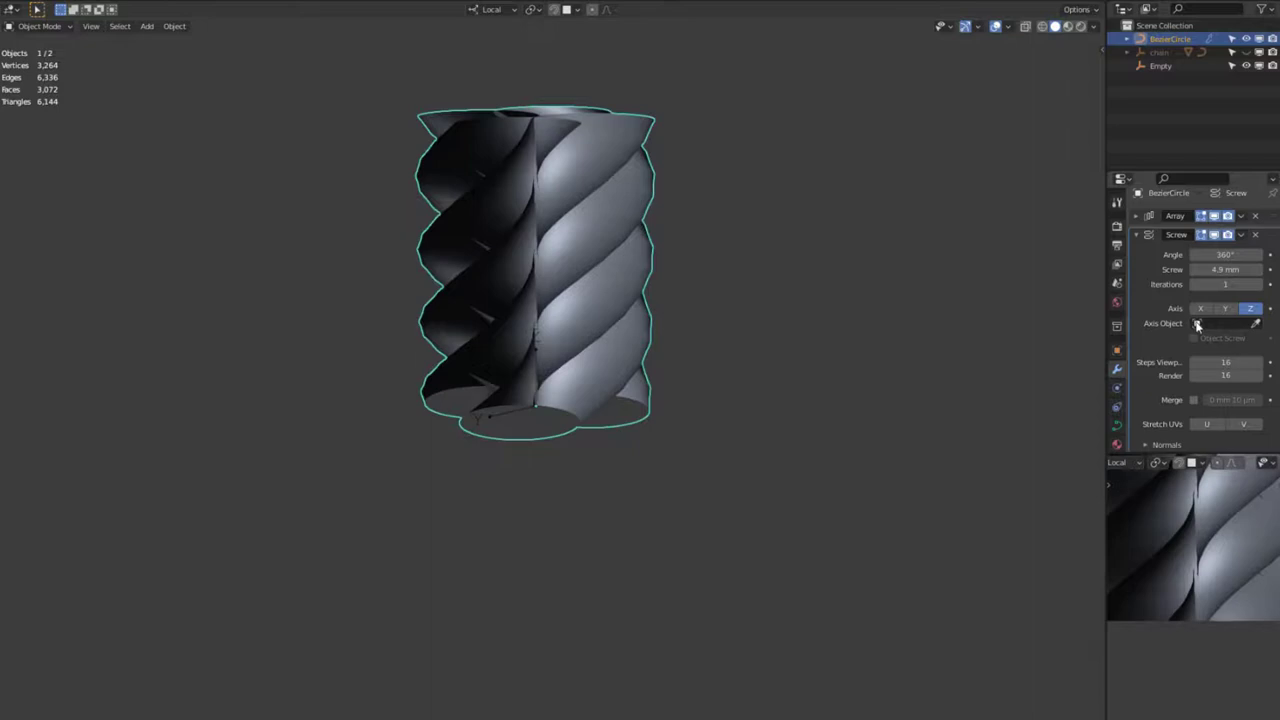
Flip the normals in the Screw modifier
click(1163, 445)
scroll(1160, 350, down, 3)
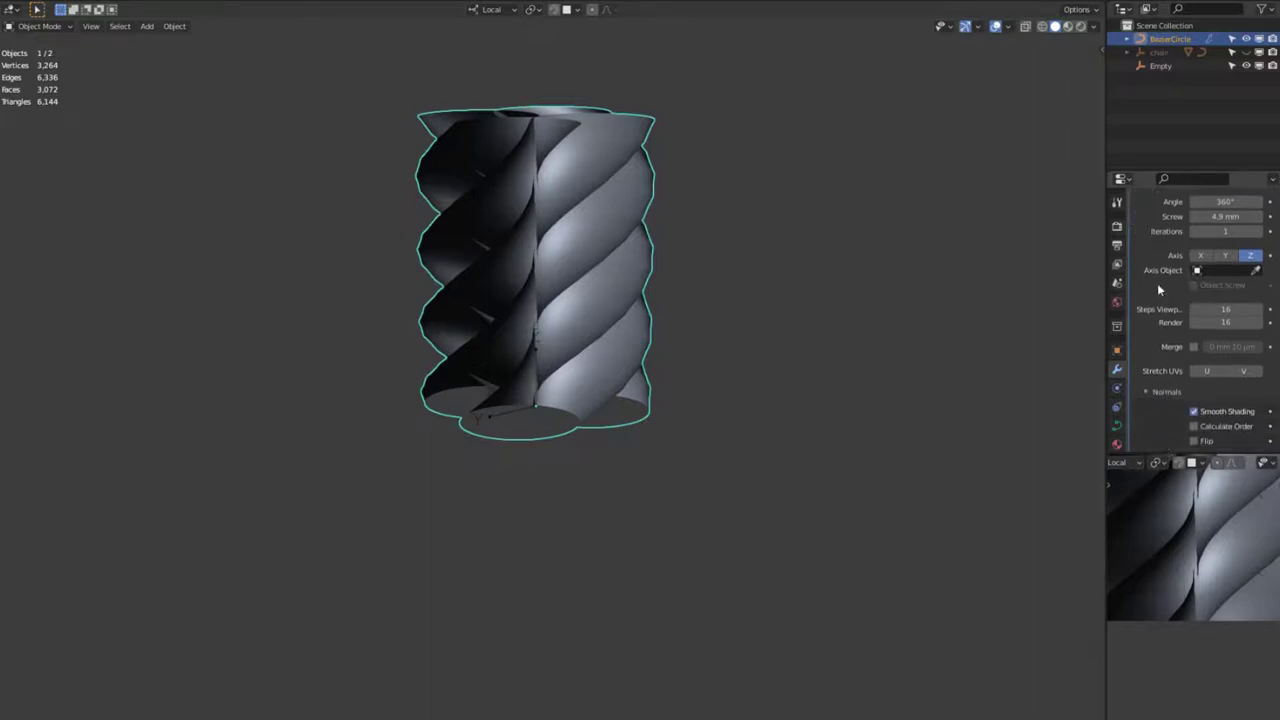
click(1193, 441)
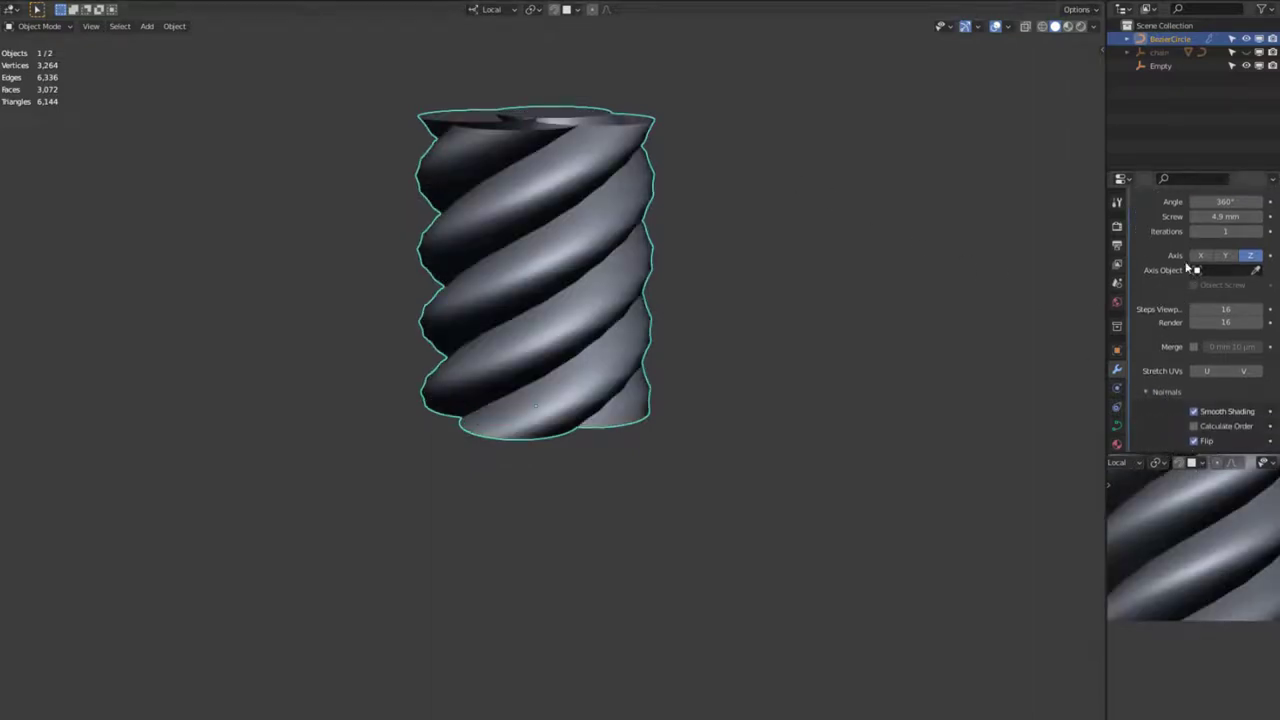
scroll(1170, 262, up, 1)
scroll(1170, 262, up, 4)
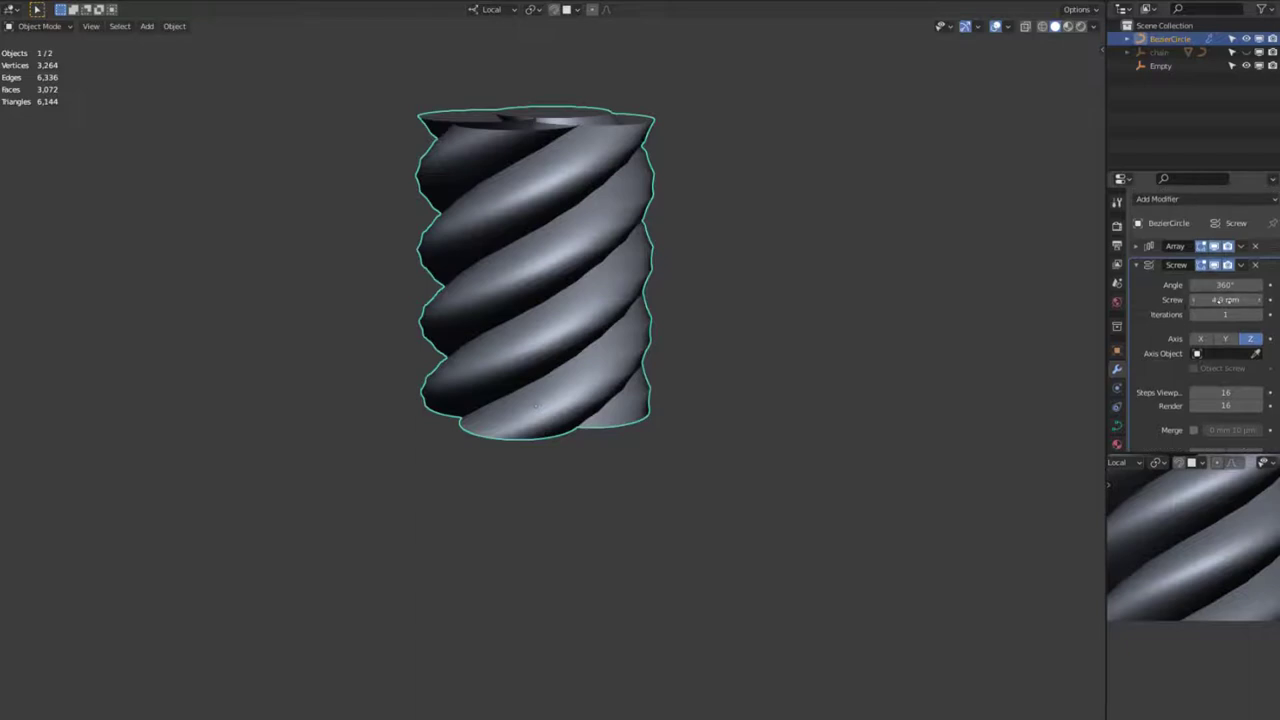
Set the Screw modifier's height to 10 mm and its viewport steps to 32, and enable Merge
drag(1226, 300, 1236, 300)
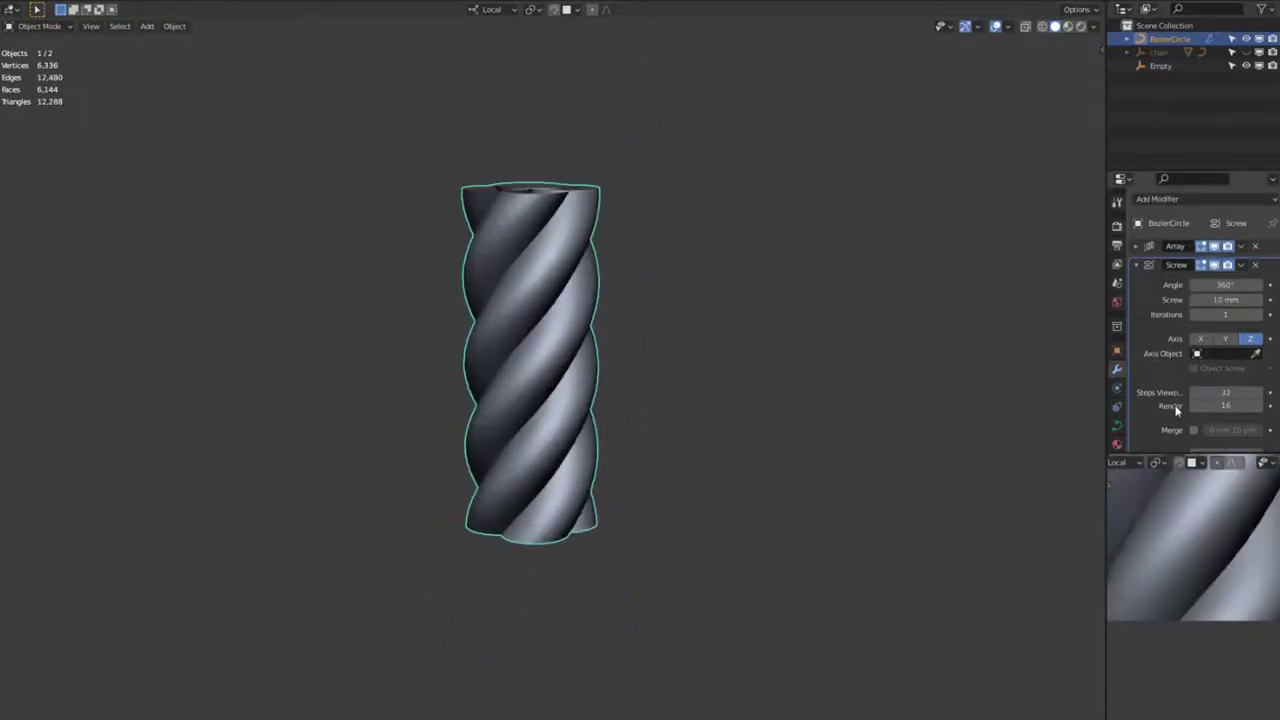
click(1194, 430)
click(1135, 266)
Add a Bezier curve at the base of the twisted rope segment
key(shift+a)
mouse_move(730, 163)
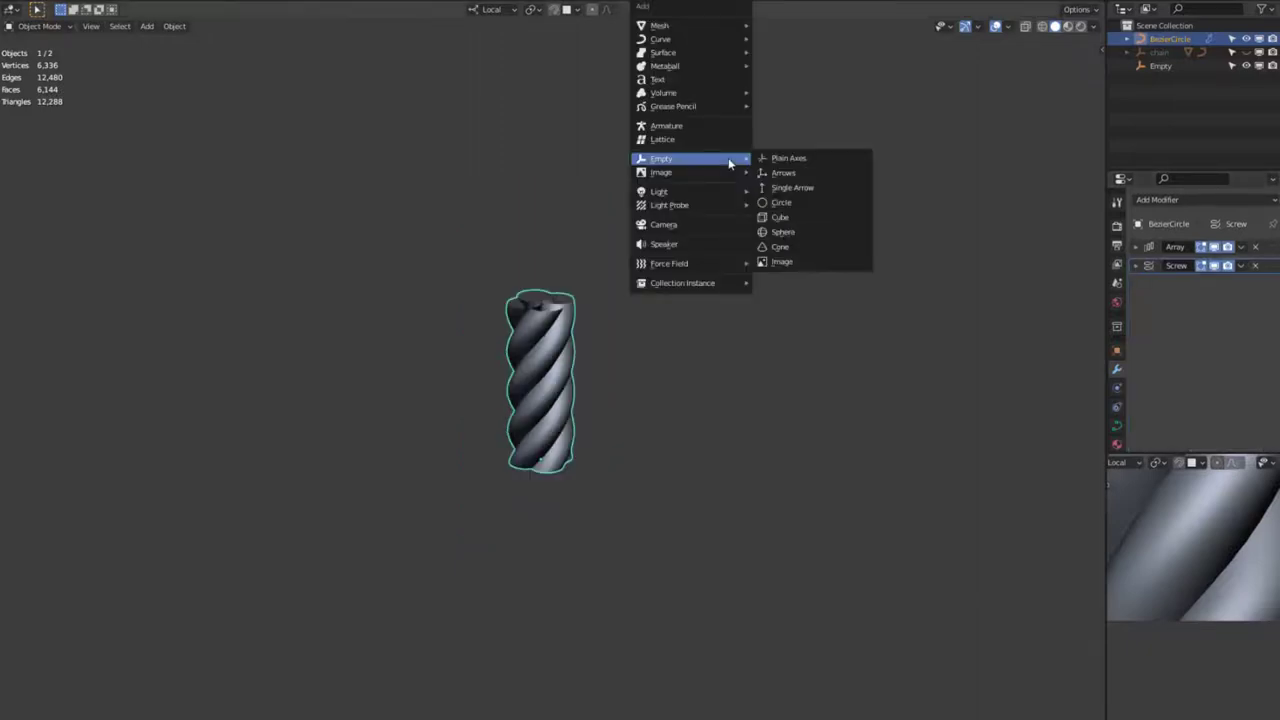
key(Left)
key(Up)
key(Up)
key(Up)
key(Up)
key(Up)
key(Up)
key(Up)
key(Up)
key(Right)
key(Down)
key(Up)
key(Return)
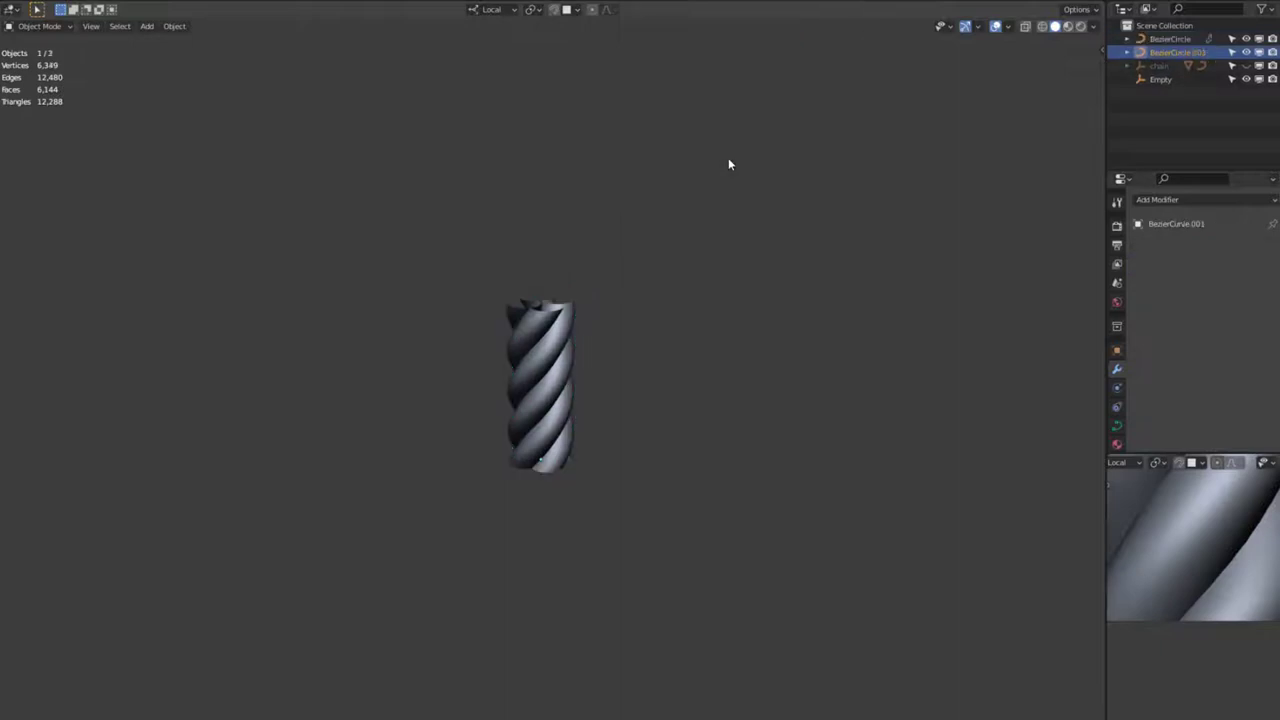
In Edit Mode, scale up all points of the new Bezier curve and return to Object Mode
key(Tab)
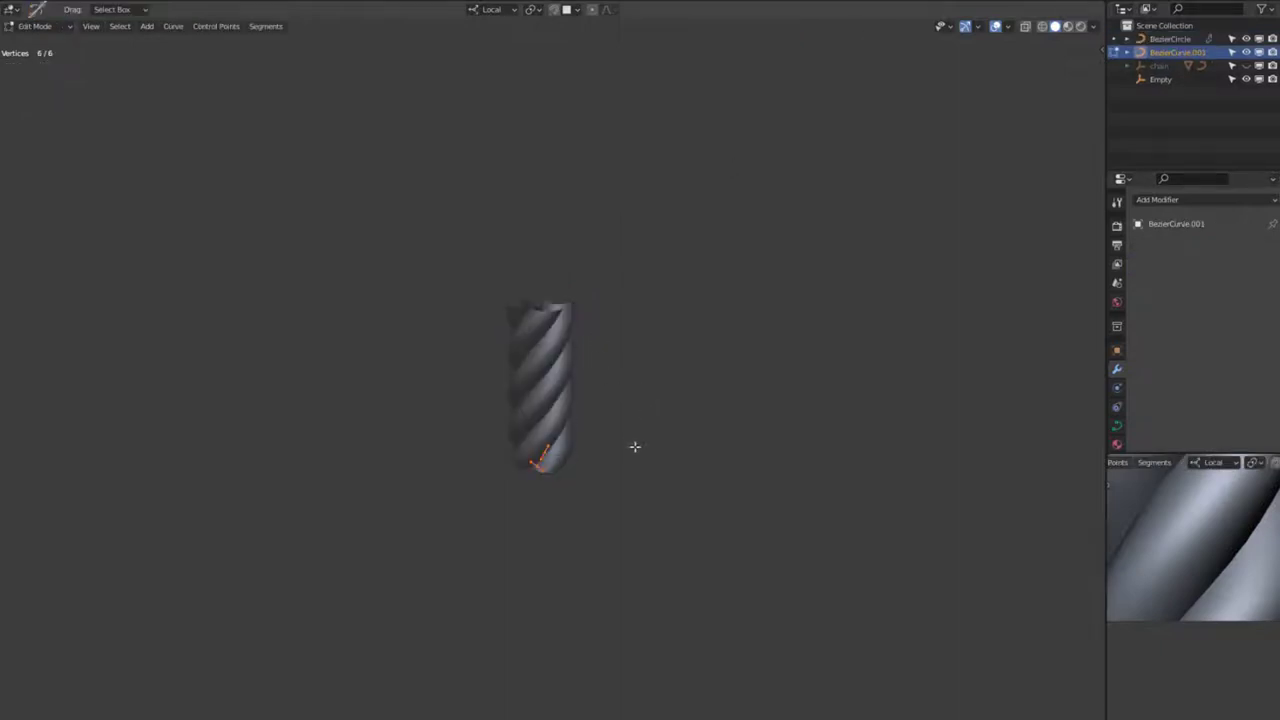
key(s)
click(900, 546)
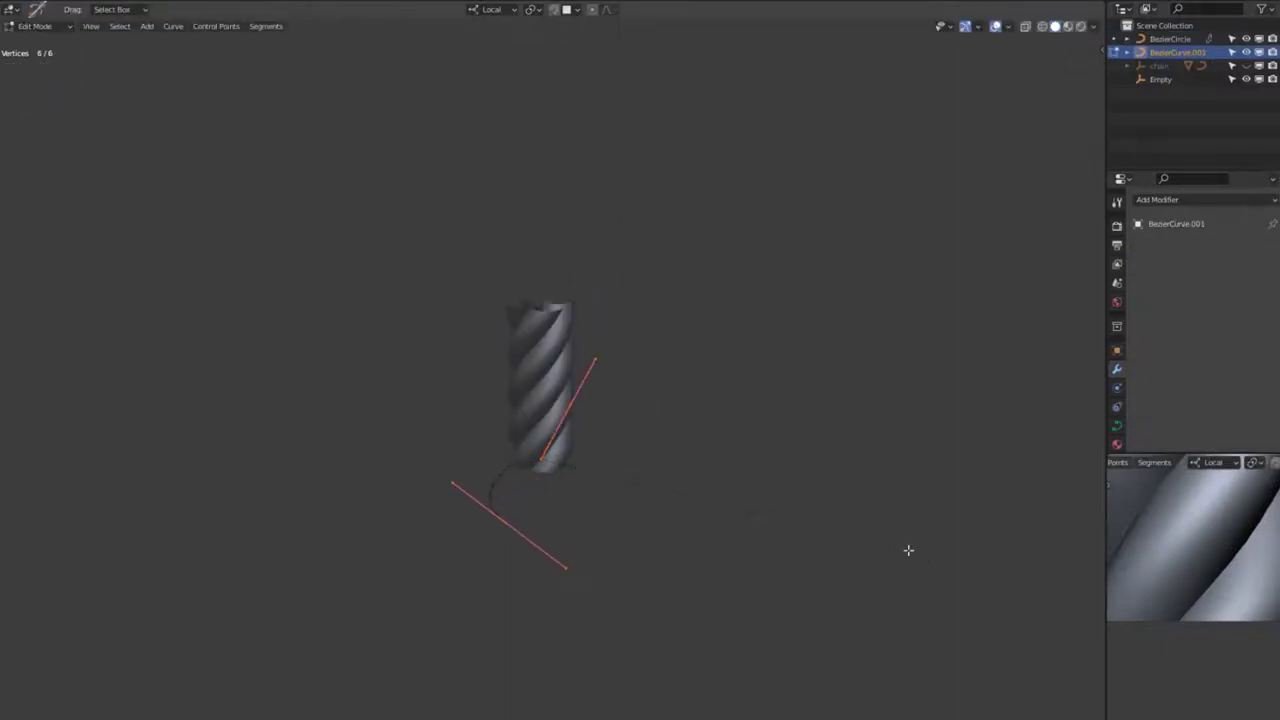
key(Tab)
Add a second Array modifier to the rope segment, with Fit Type set to Fit Curve and BezierCurve.001 as the curve
middle_drag(681, 370, 551, 357)
click(551, 357)
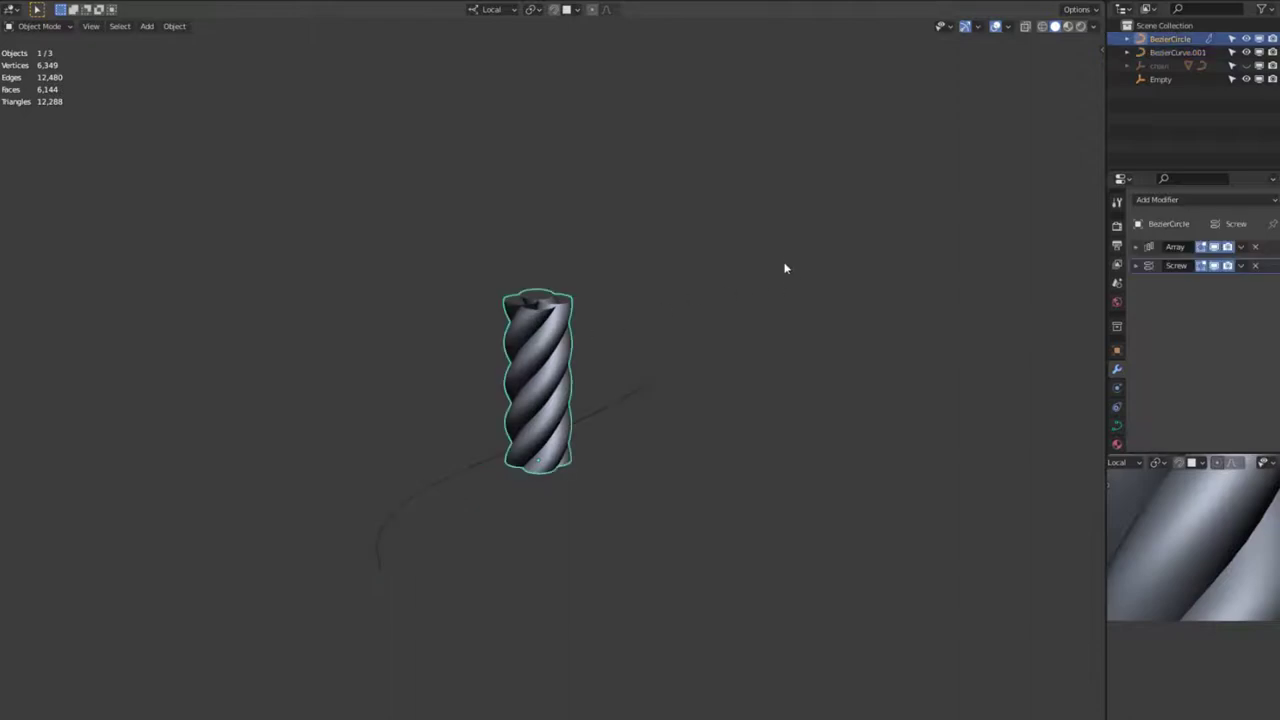
key(q)
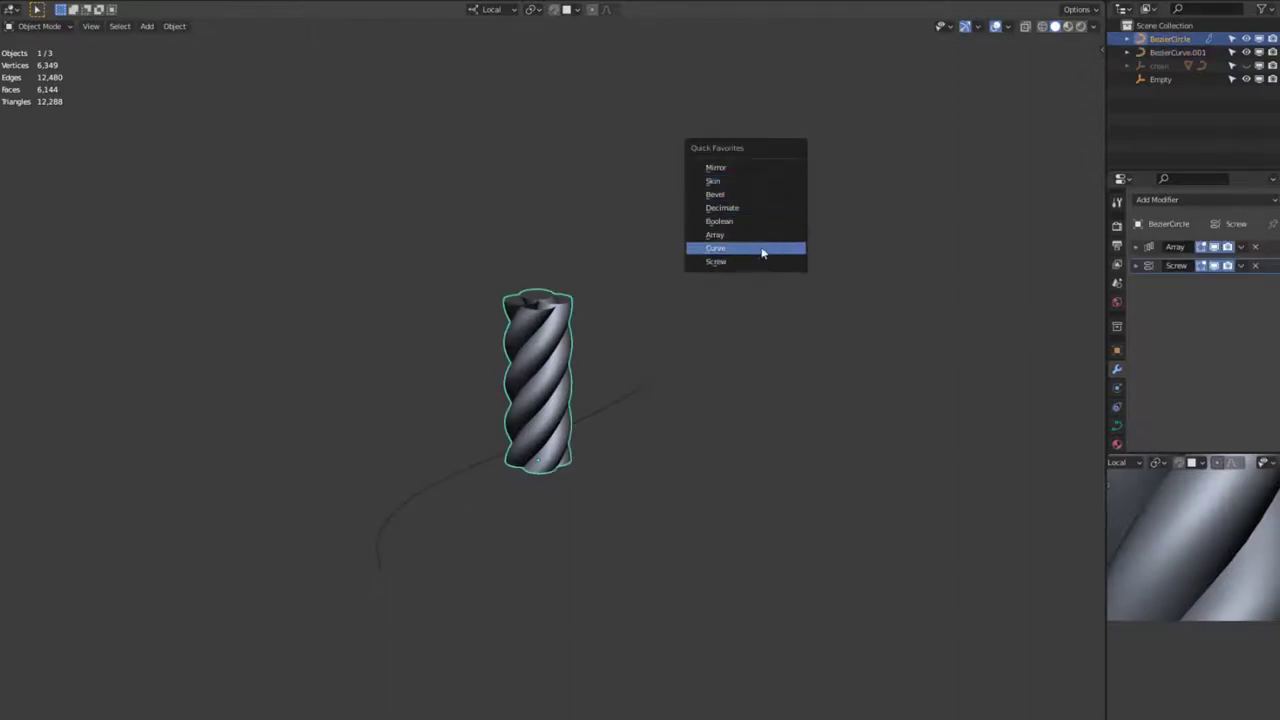
click(758, 240)
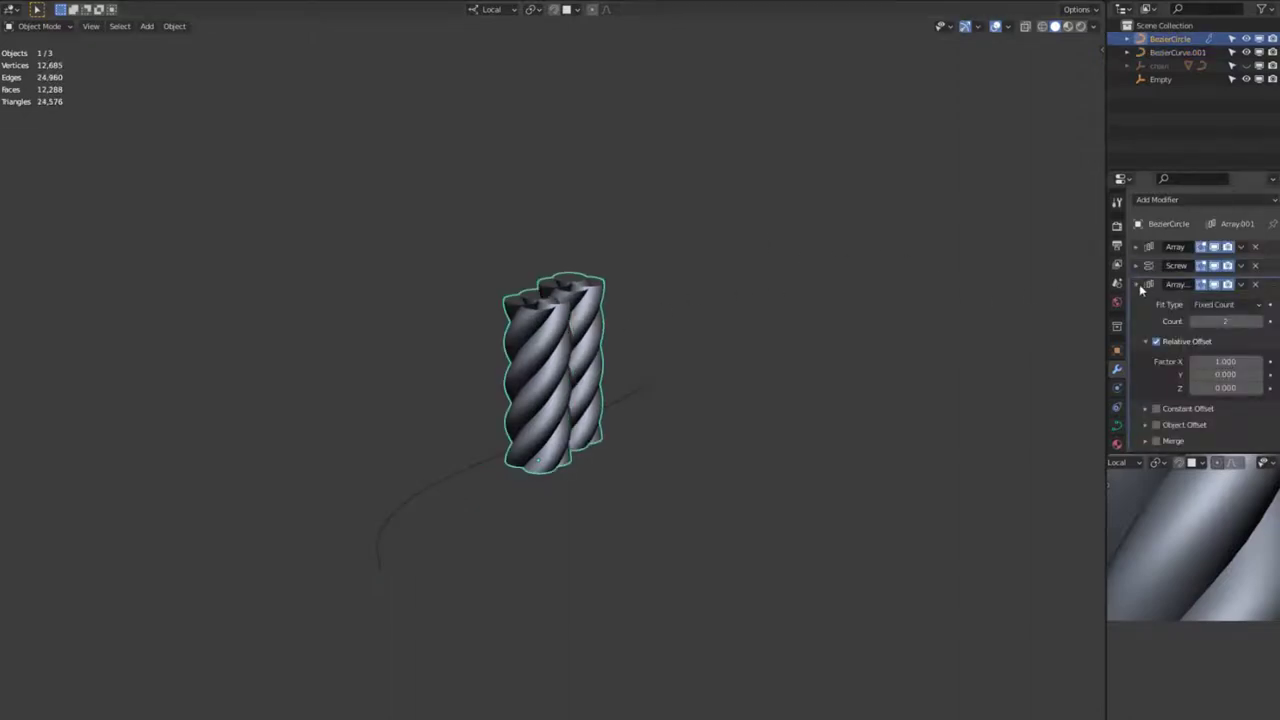
click(1225, 304)
click(1225, 350)
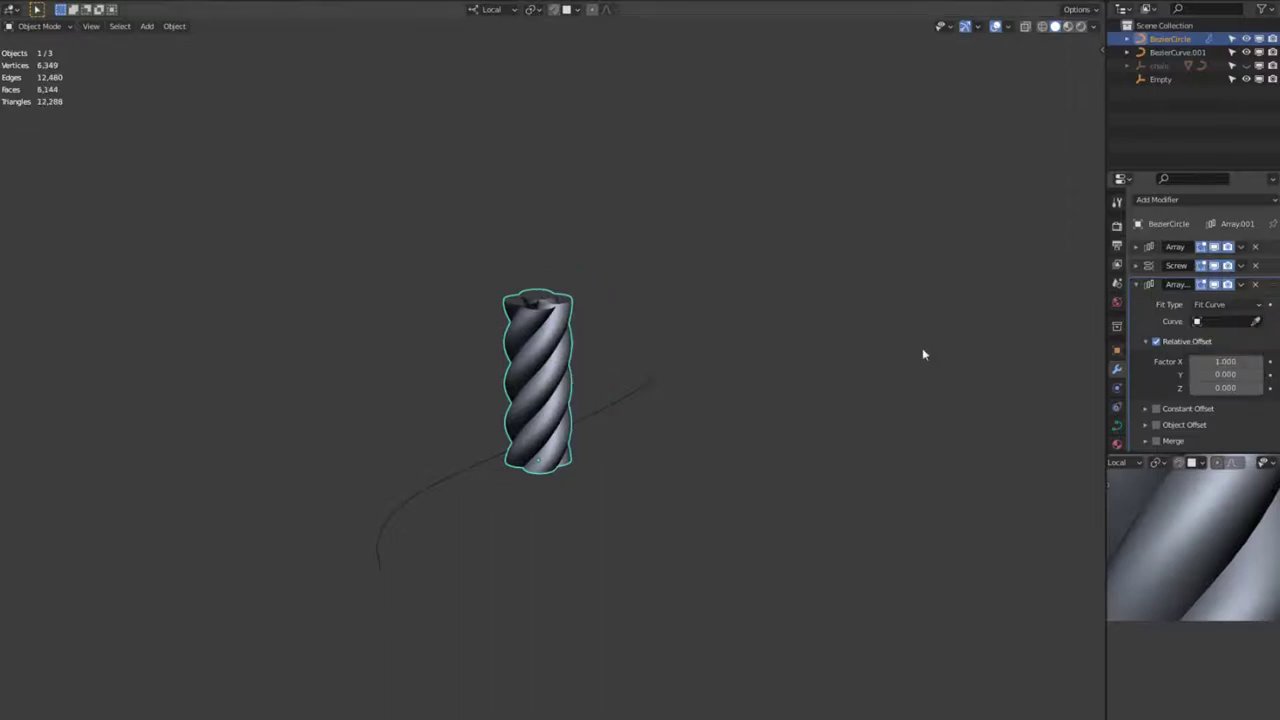
click(1221, 322)
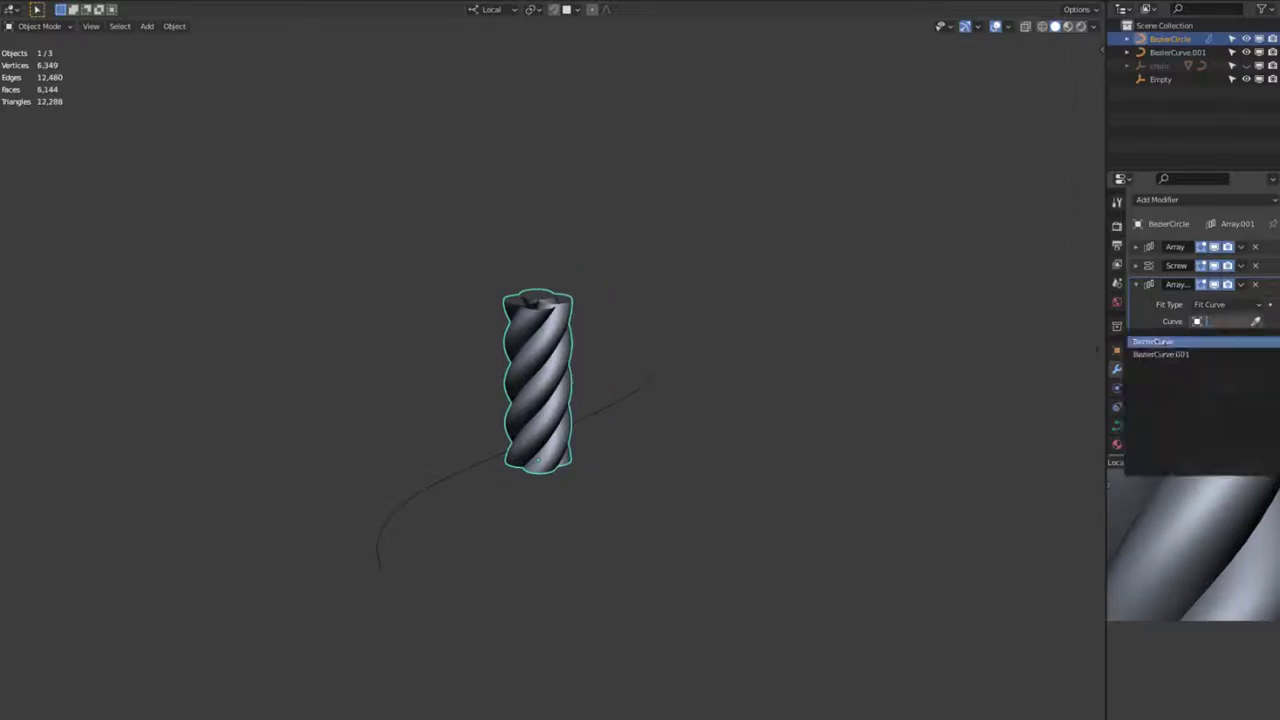
click(629, 399)
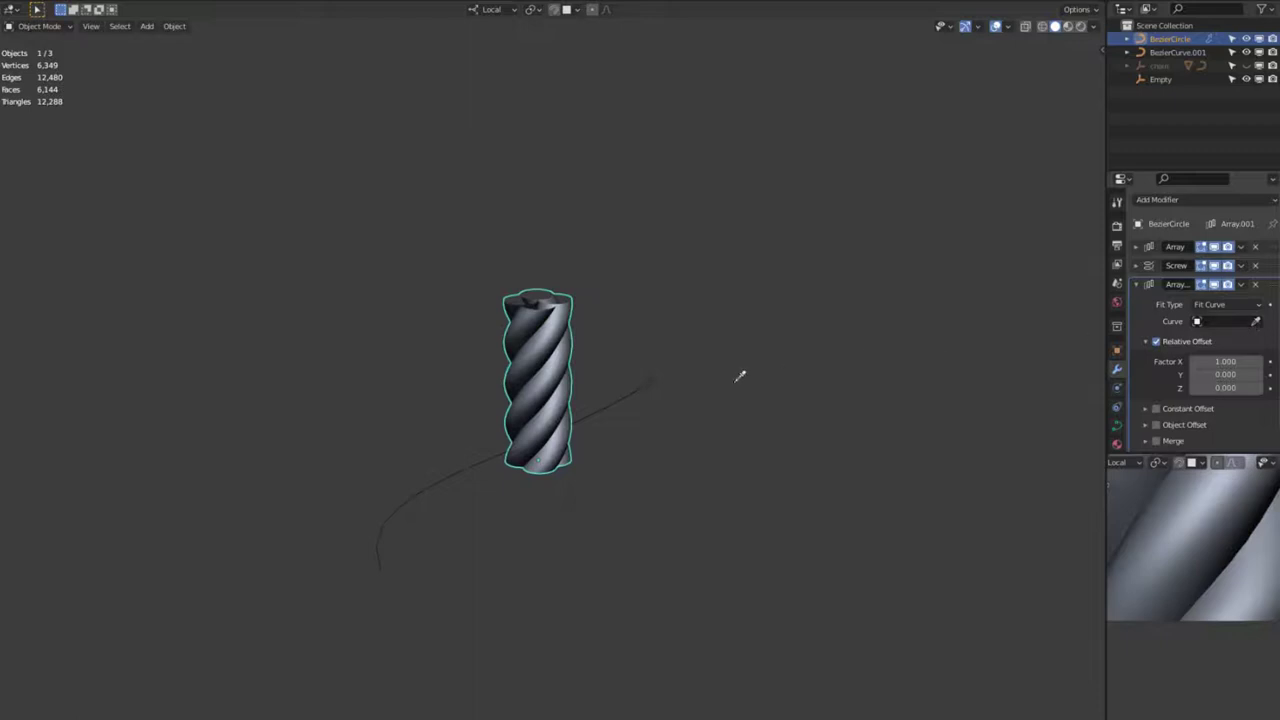
click(626, 396)
middle_drag(812, 185, 894, 229)
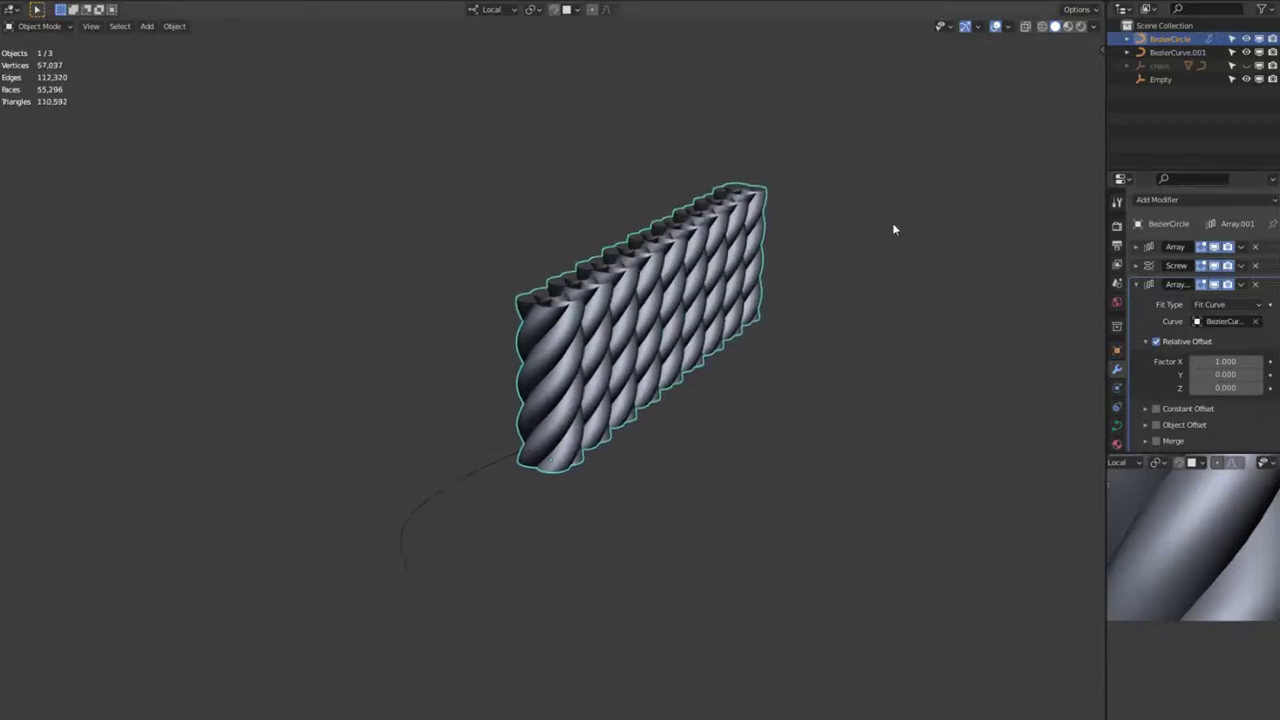
Set the second Array's relative offset to X 0 and Z 1, and enable Merge
click(1226, 364)
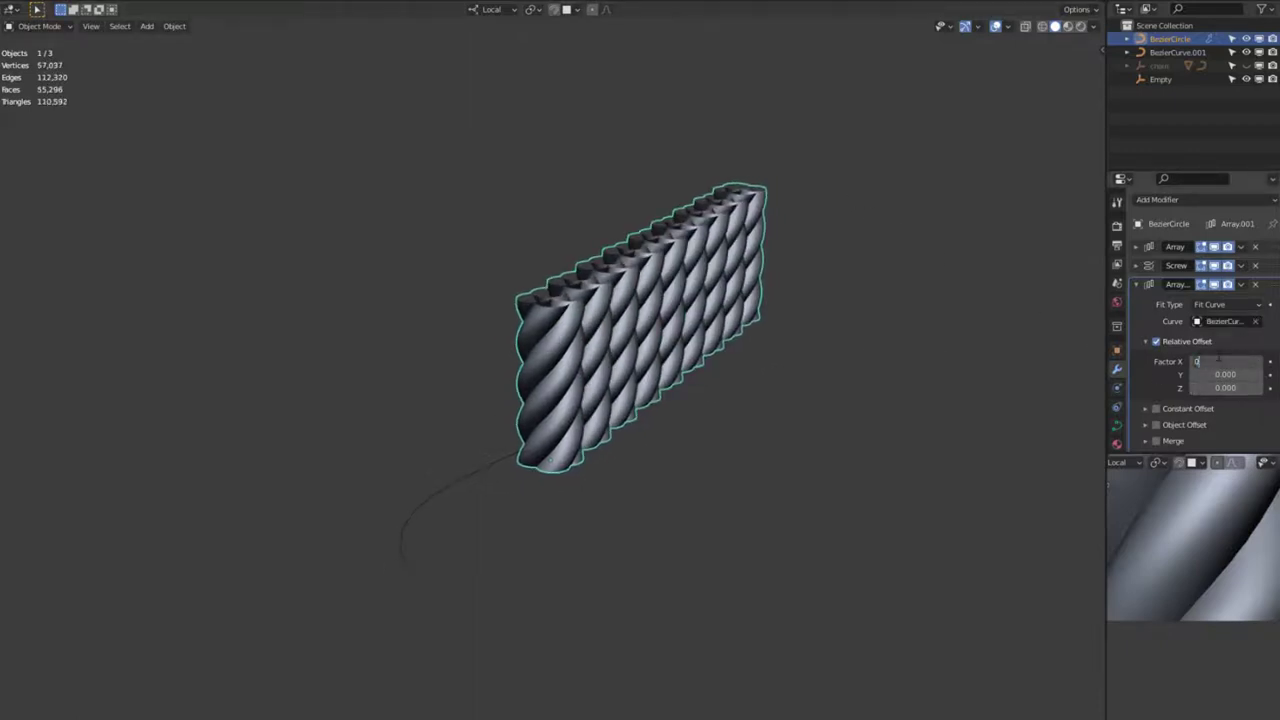
text(0)
key(Tab)
key(Tab)
text(1)
key(Tab)
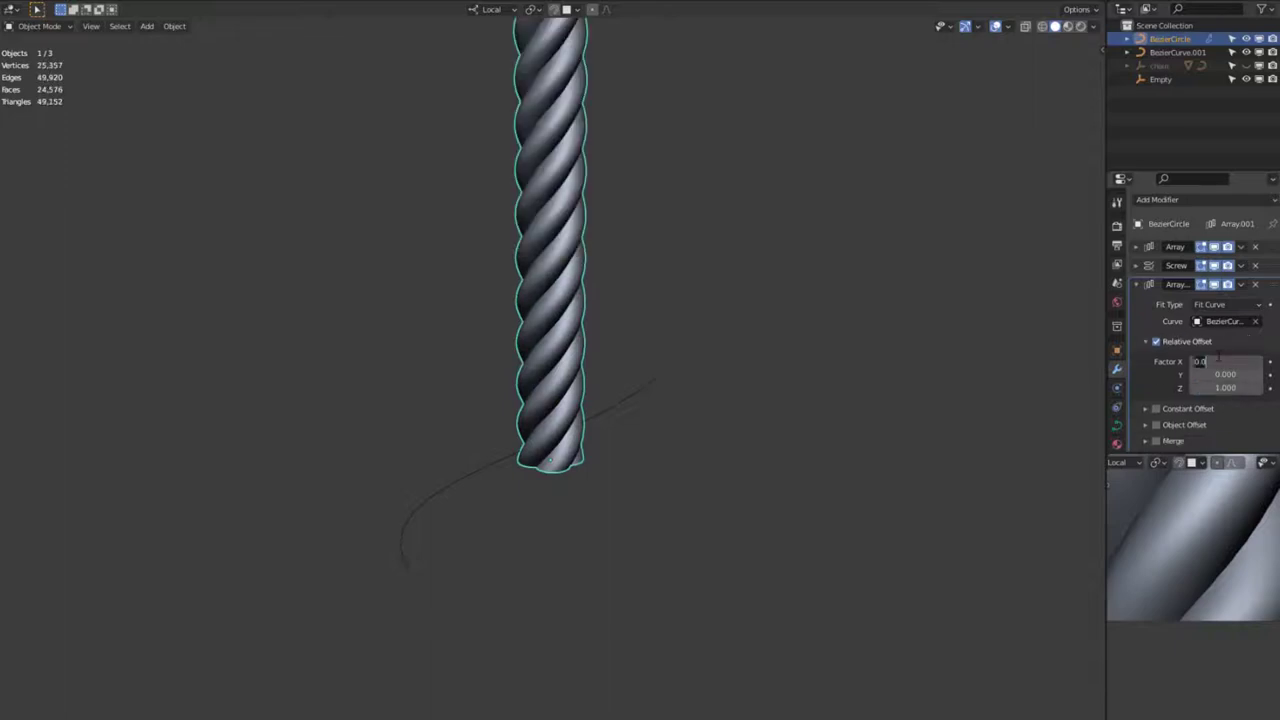
key(Return)
click(1157, 441)
click(1136, 285)
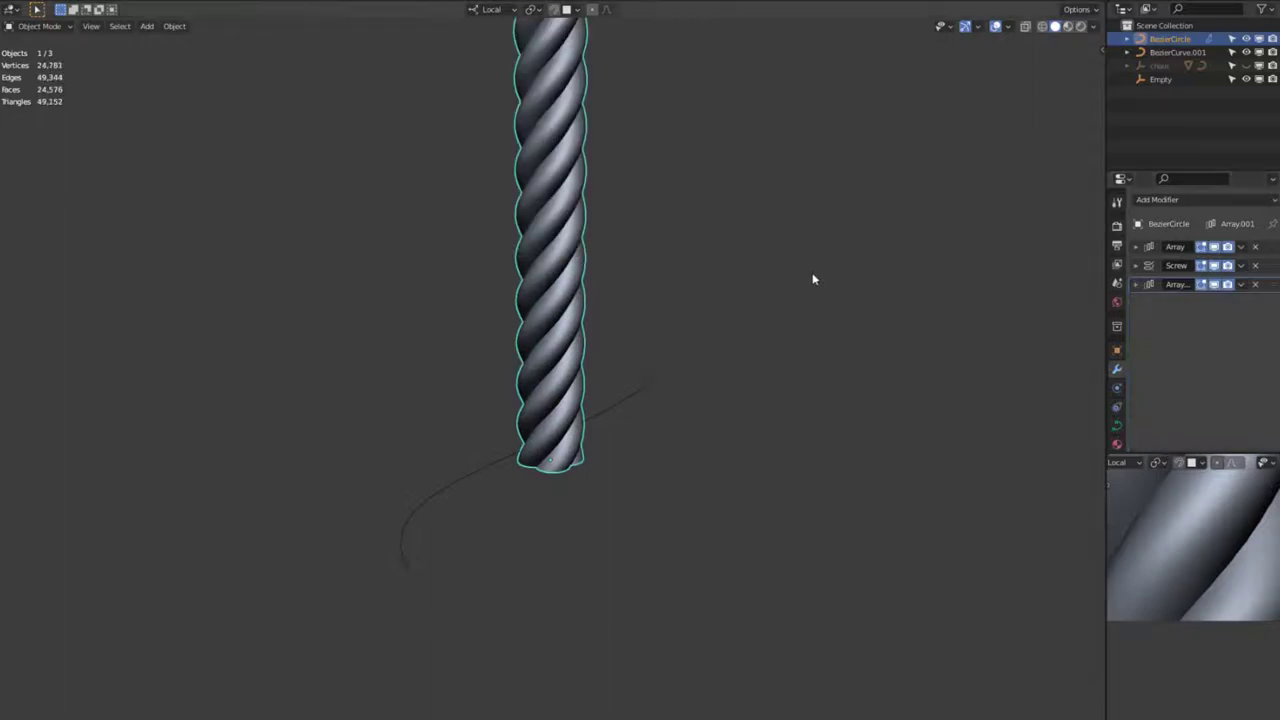
Add a Curve modifier to the rope, using BezierCurve.001 as the curve object and Z as the deform axis
key(q)
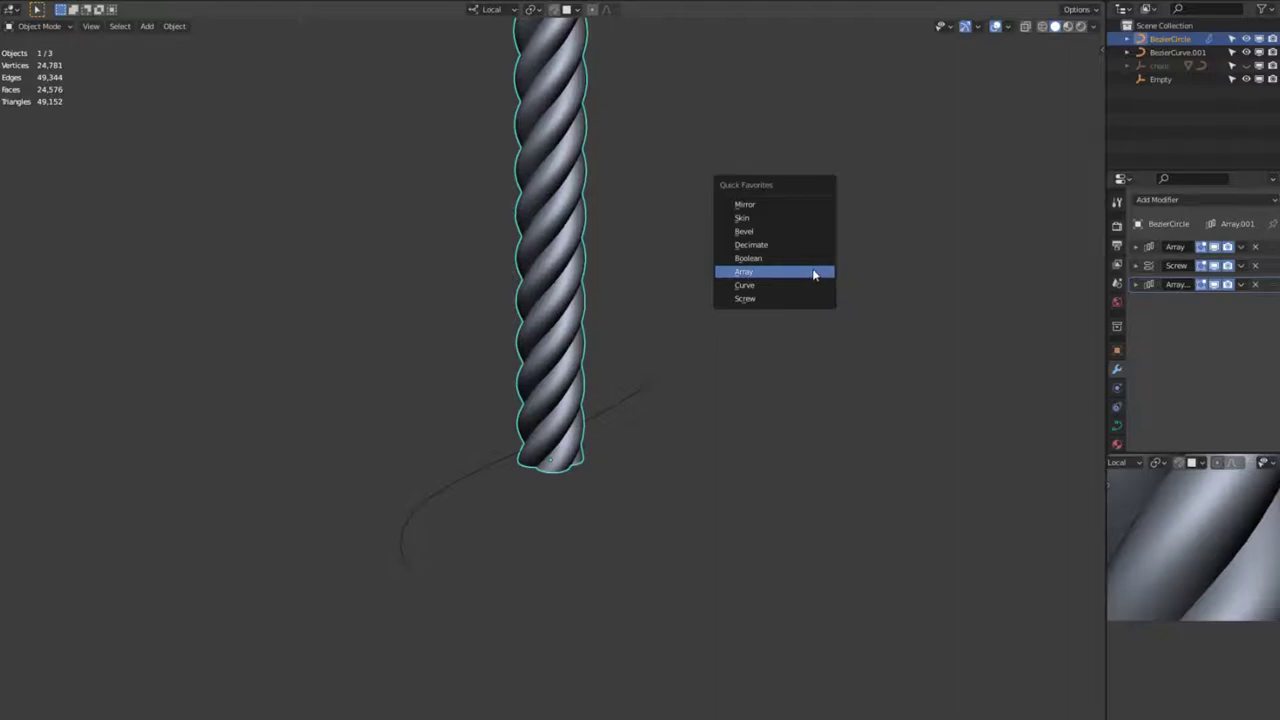
click(801, 288)
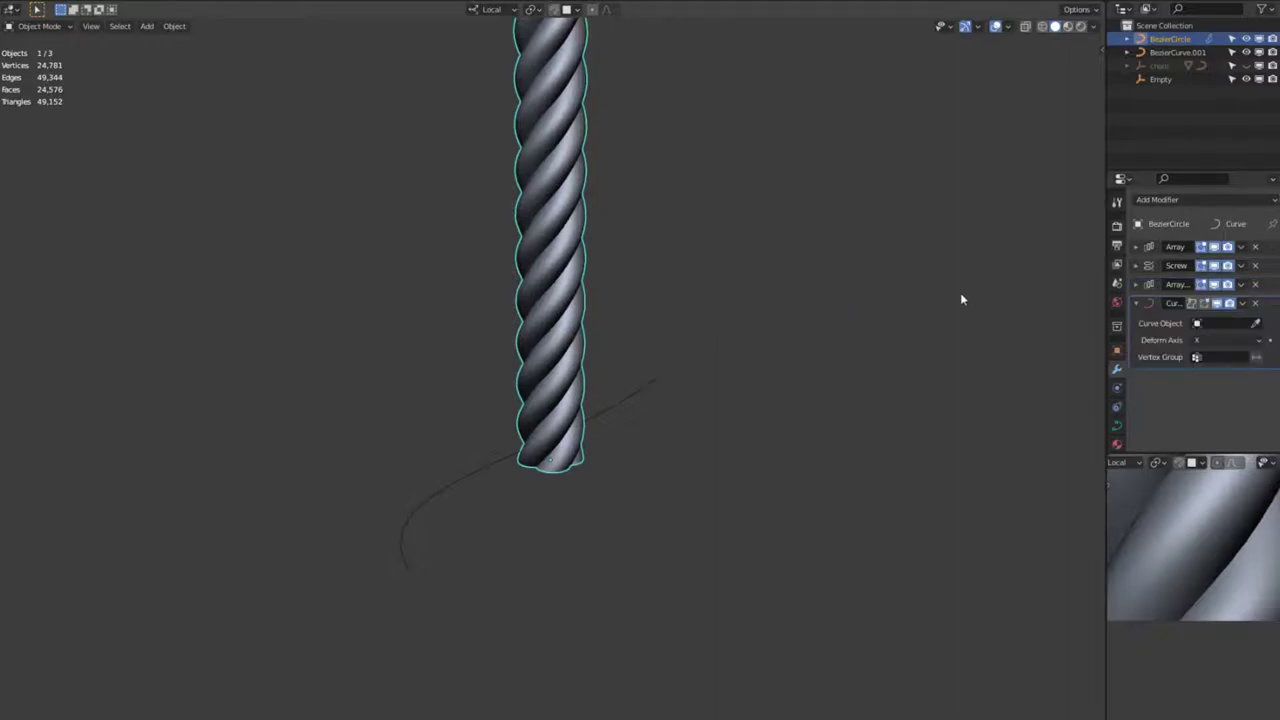
click(1258, 325)
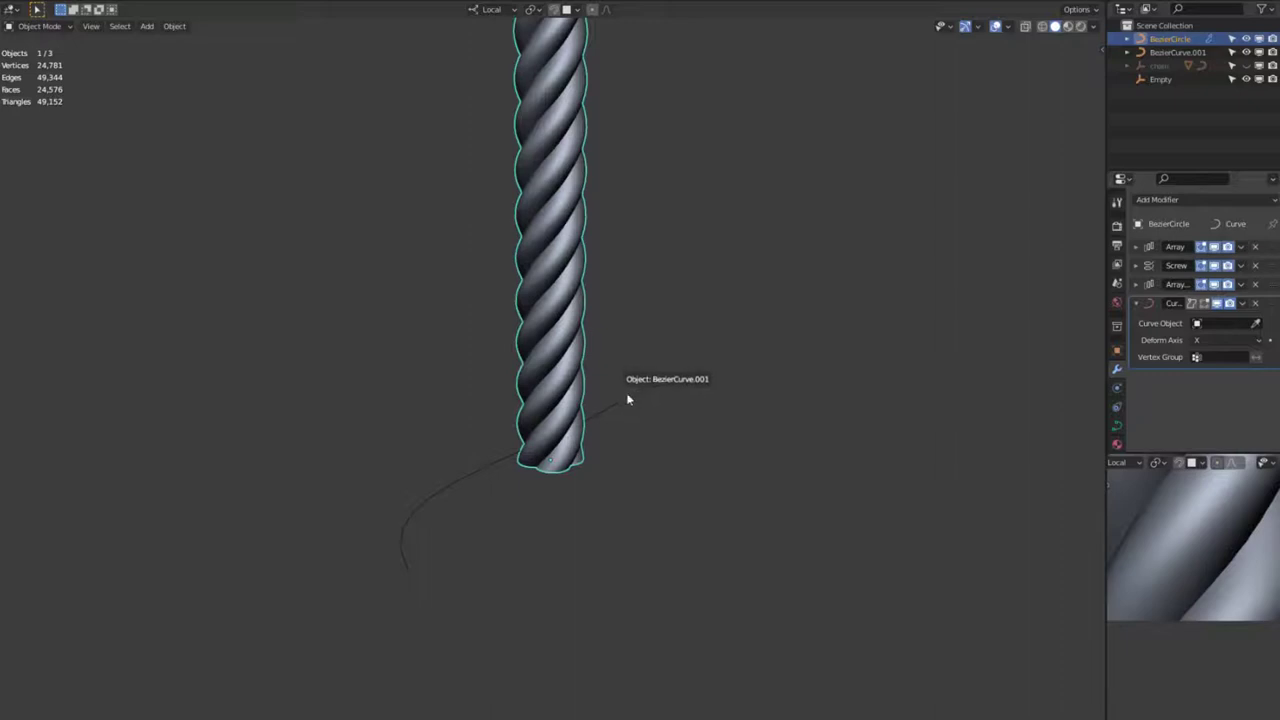
click(630, 394)
click(1210, 341)
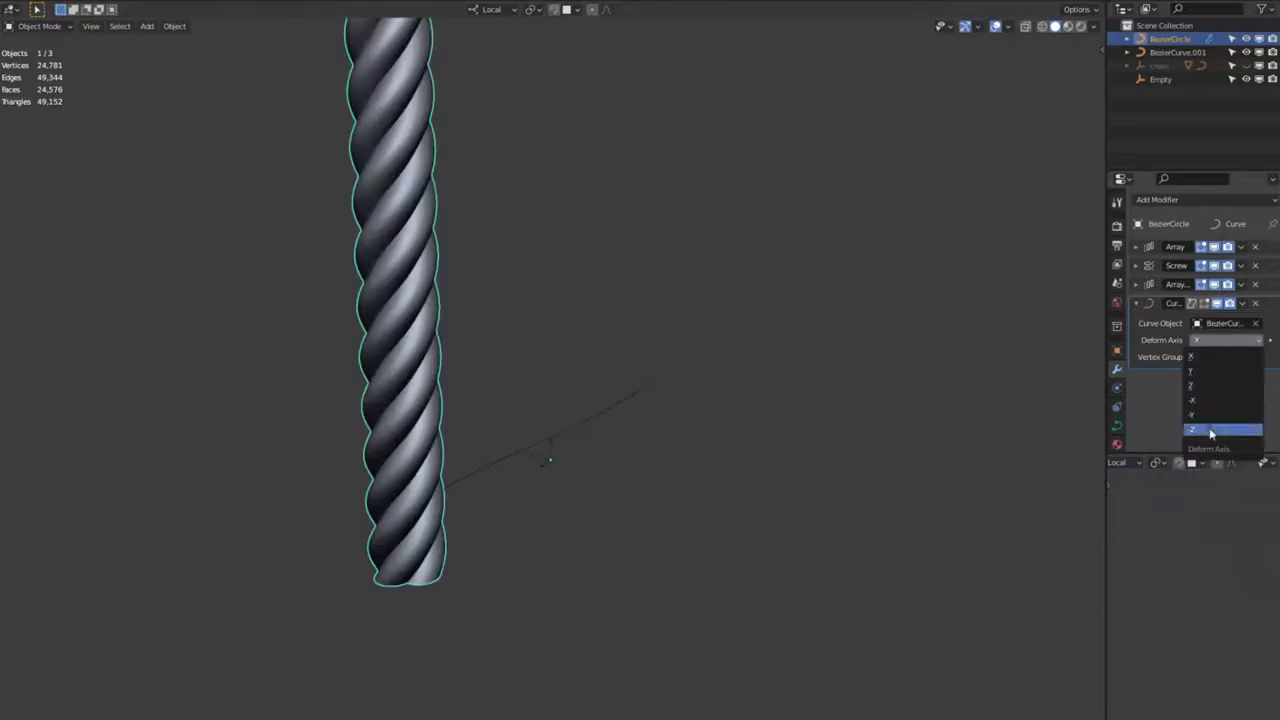
click(1205, 388)
middle_drag(954, 335, 483, 350)
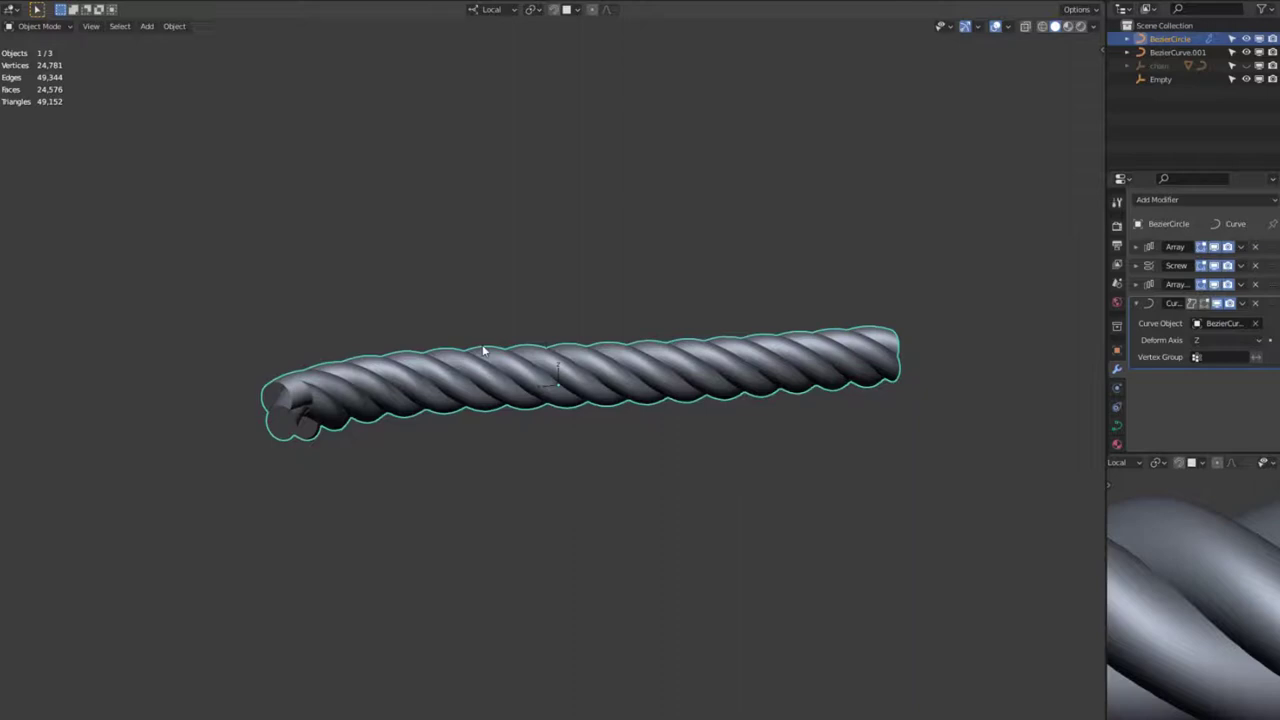
Enter Edit Mode on the Bezier curve and move the control point at the rope's open end upward
click(419, 379)
middle_drag(340, 289, 310, 362)
key(Tab)
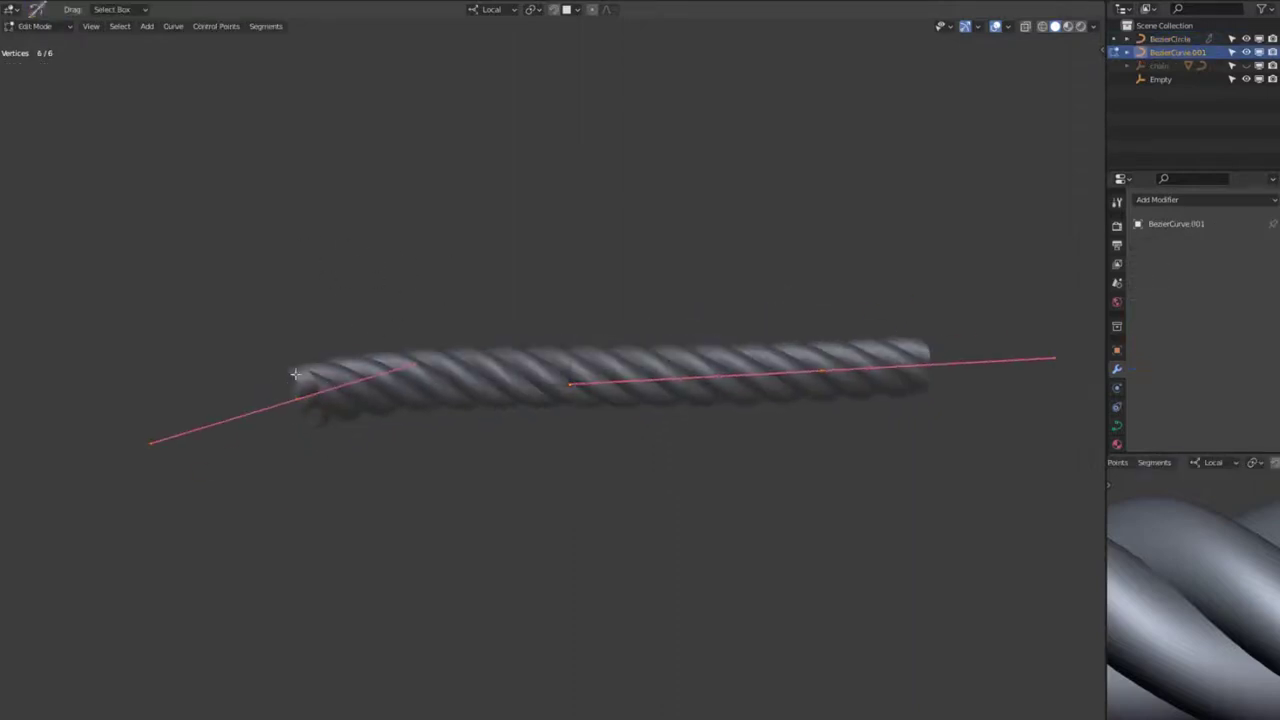
click(300, 398)
middle_drag(353, 280, 350, 301)
key(g)
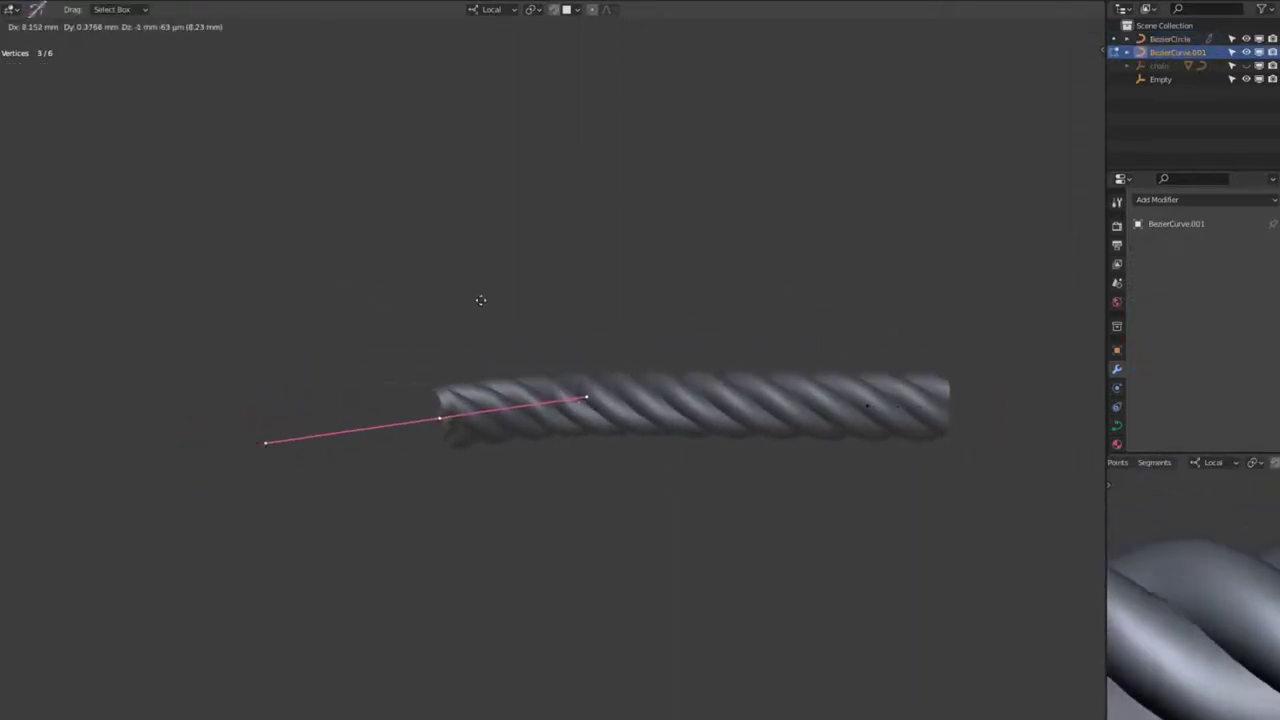
click(545, 167)
Rotate the end point's handles diagonally, scale them about 2.7 times, and move the point down and outward
key(r)
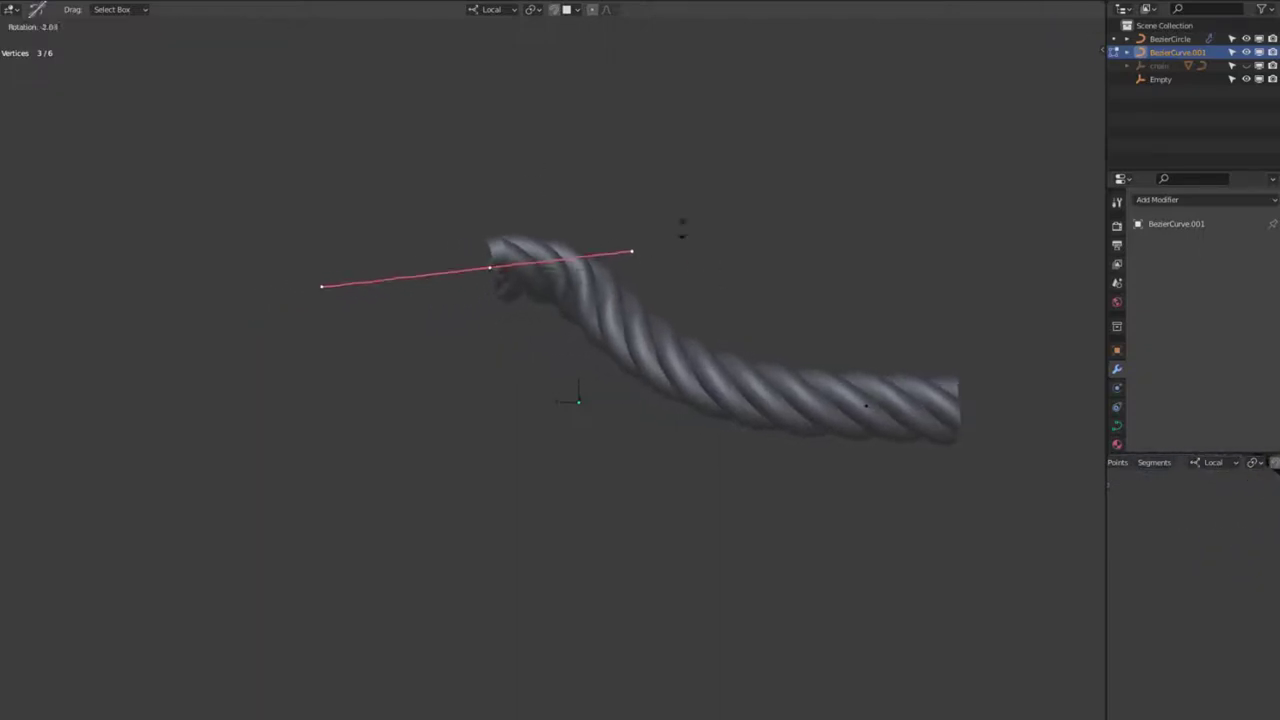
click(631, 188)
key(s)
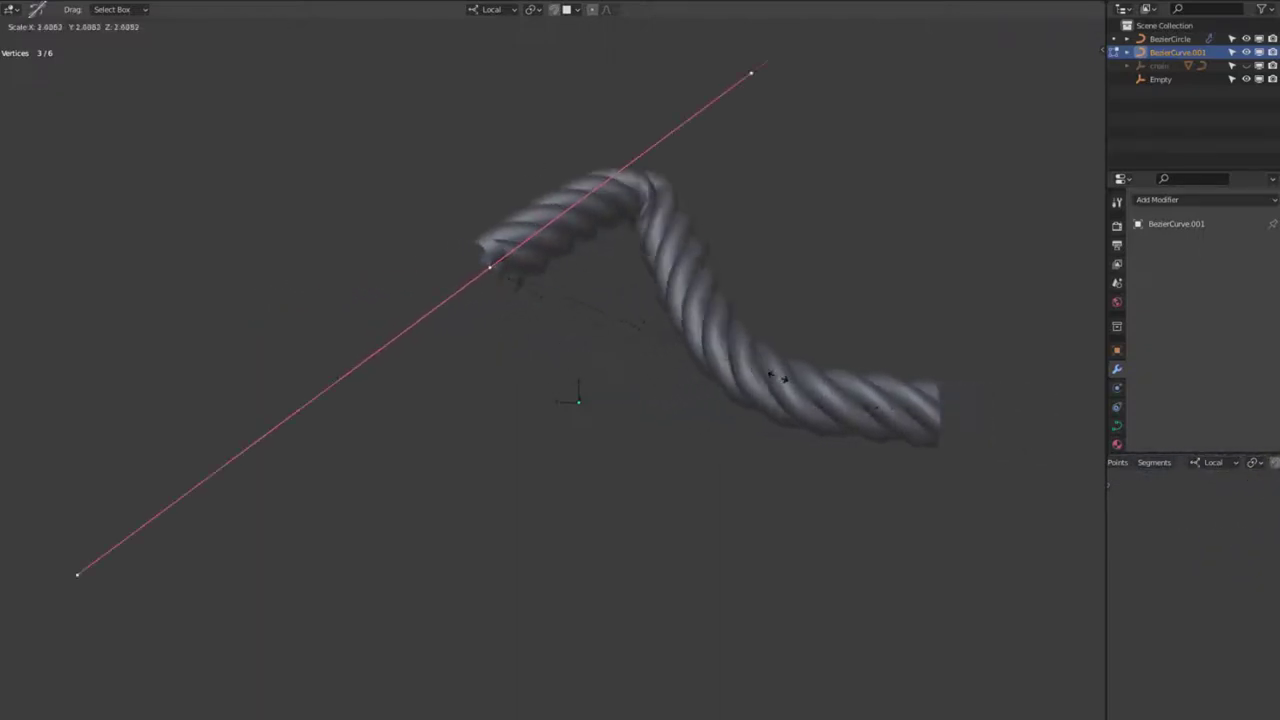
click(772, 375)
key(g)
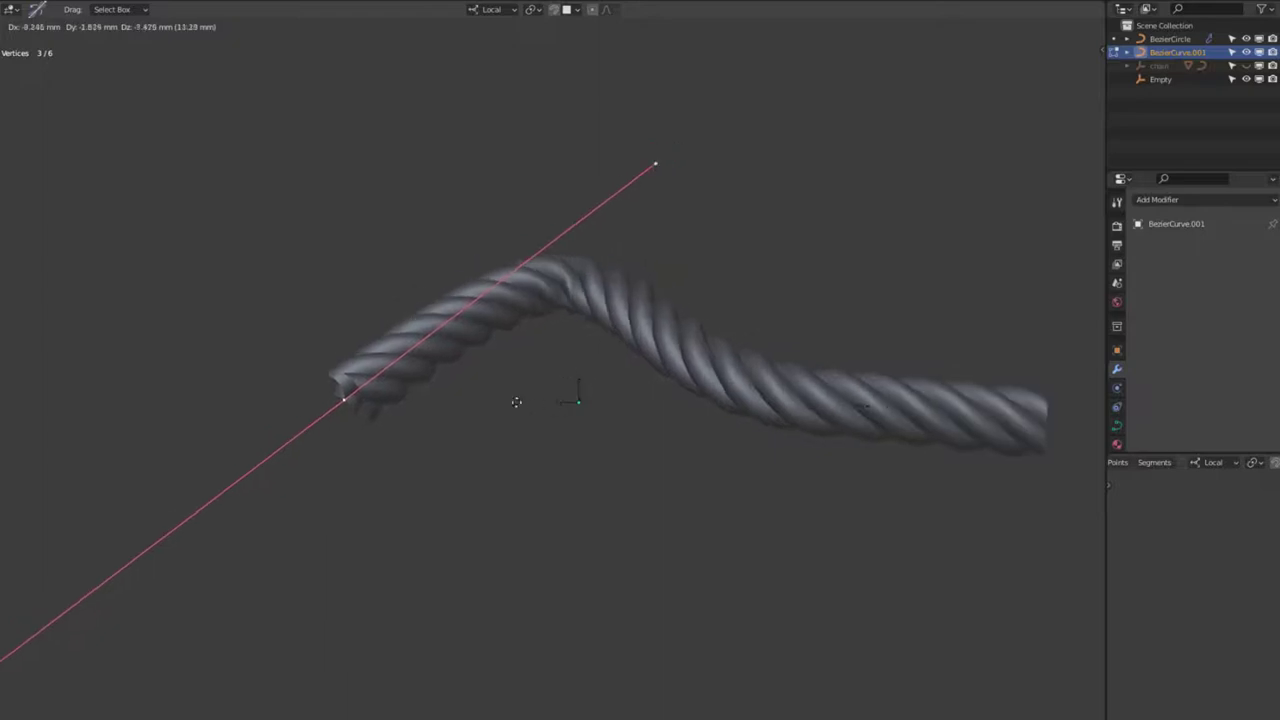
click(506, 463)
Extrude a new control point below the curve's end and rotate its handles so the rope turns back underneath
scroll(591, 534, down, 3)
shift+middle_drag(591, 534, 531, 289)
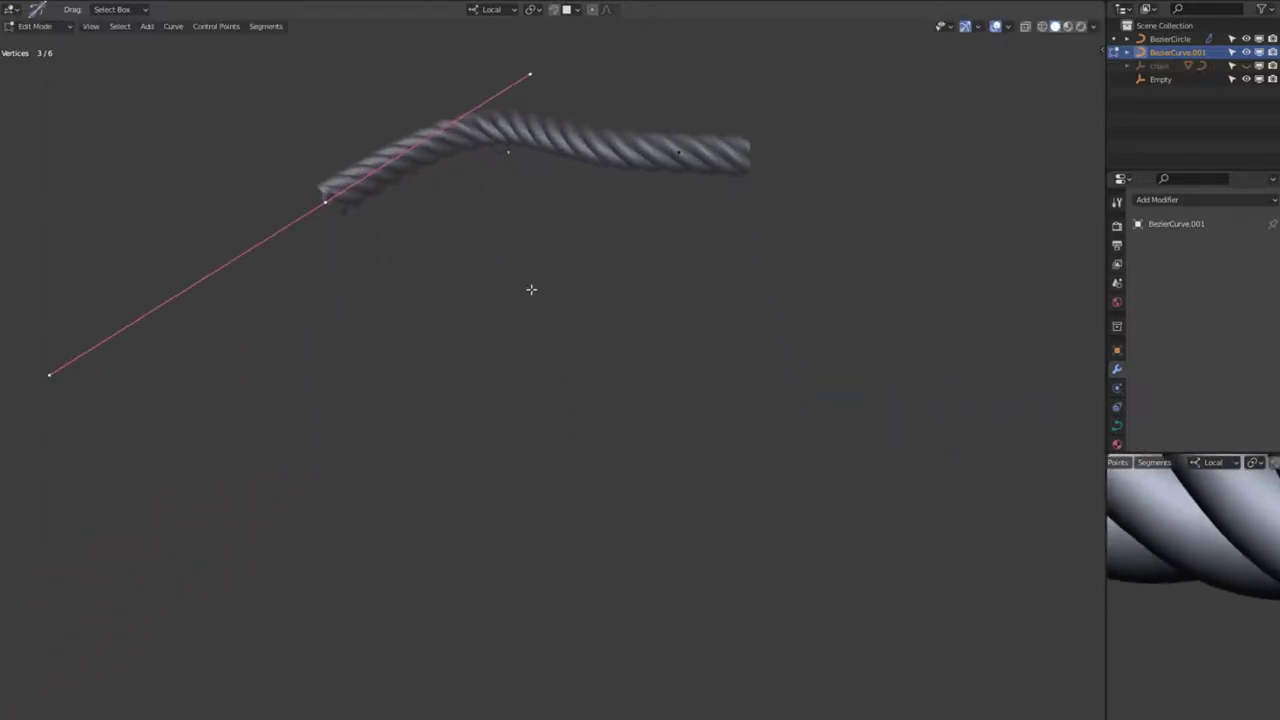
key(g)
click(634, 514)
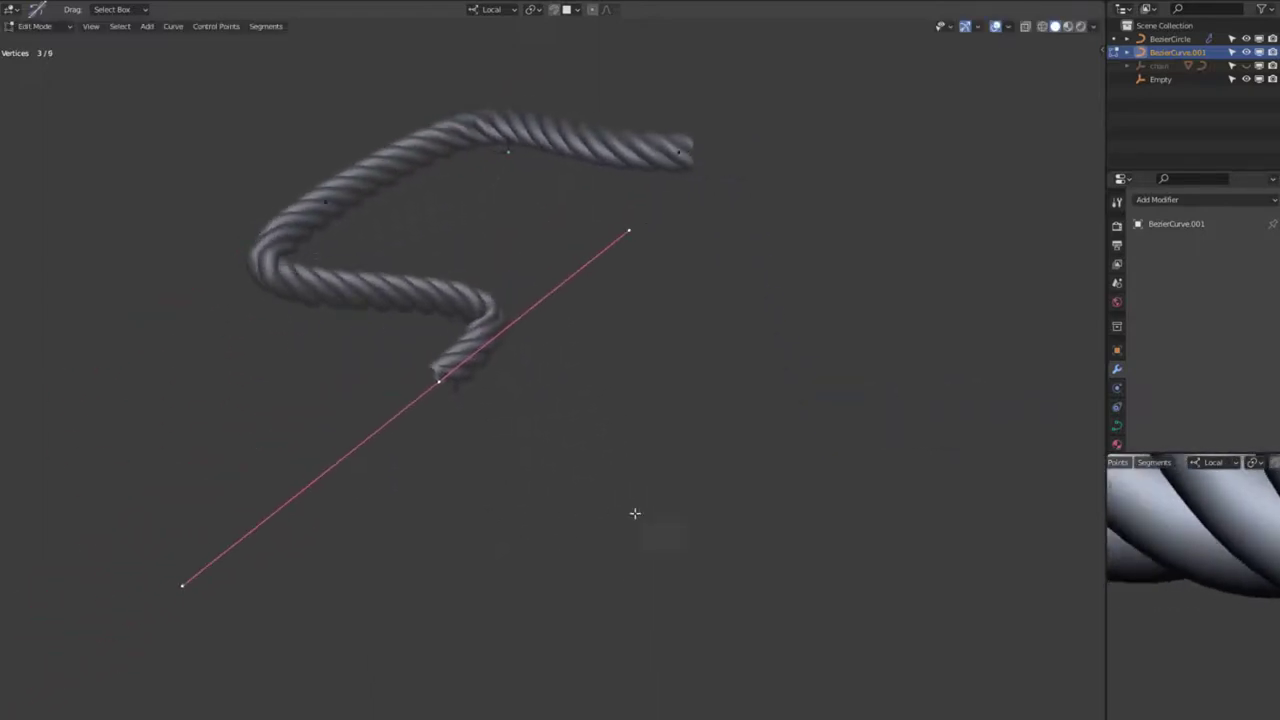
key(r)
click(280, 148)
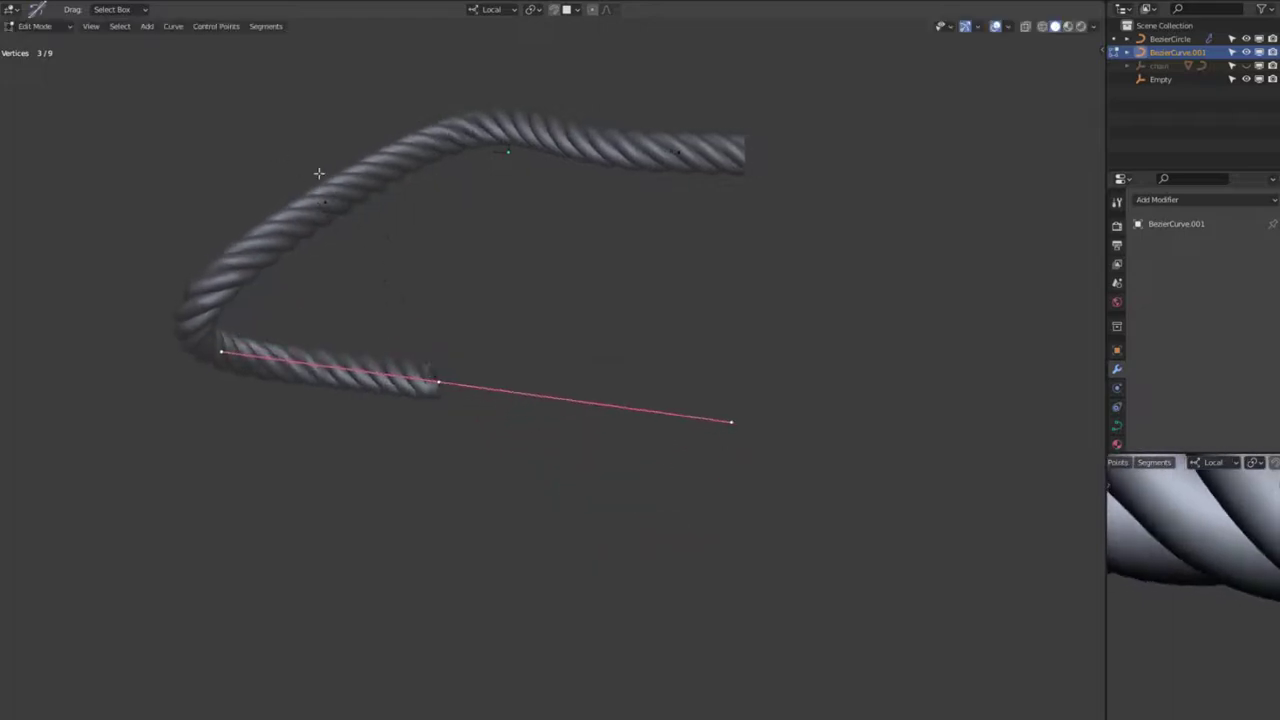
Move the curve's selected end point across beneath the opposite end and rotate its handles so the rope curves upward
key(g)
click(680, 294)
key(r)
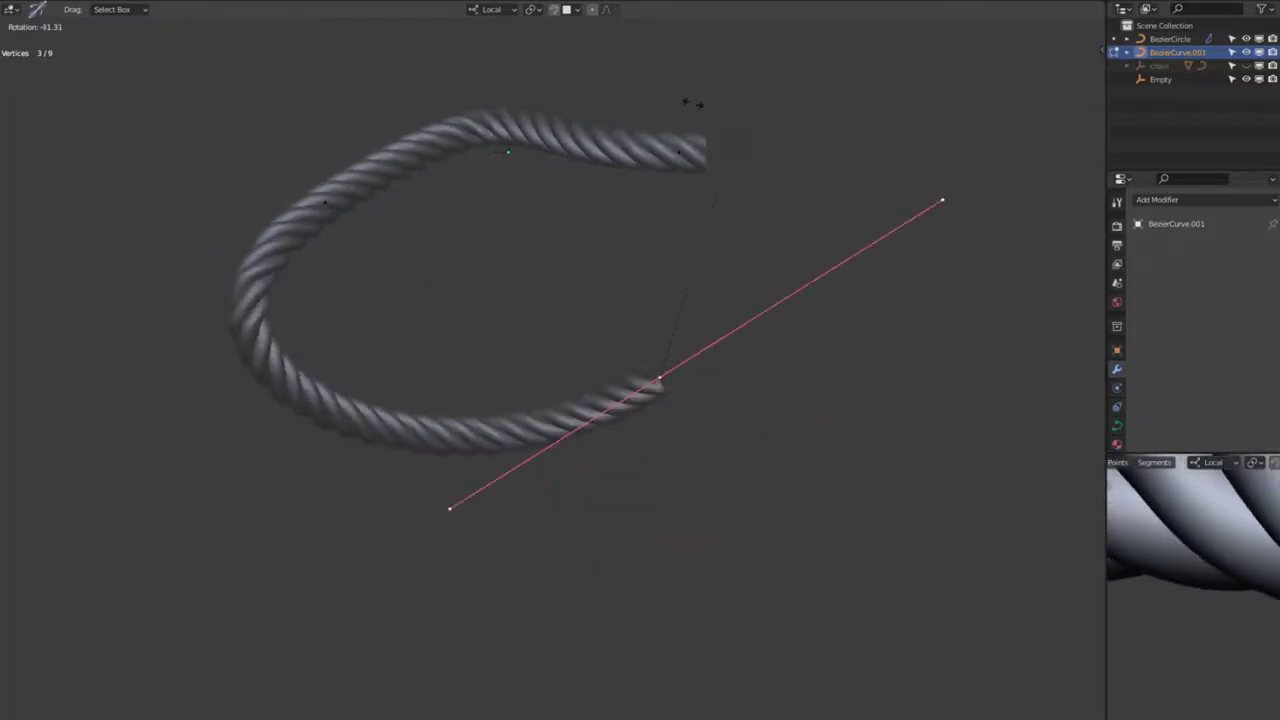
click(548, 110)
Select both end points of the Bezier curve and join them with a segment to close the rope into a loop
shift+click(689, 160)
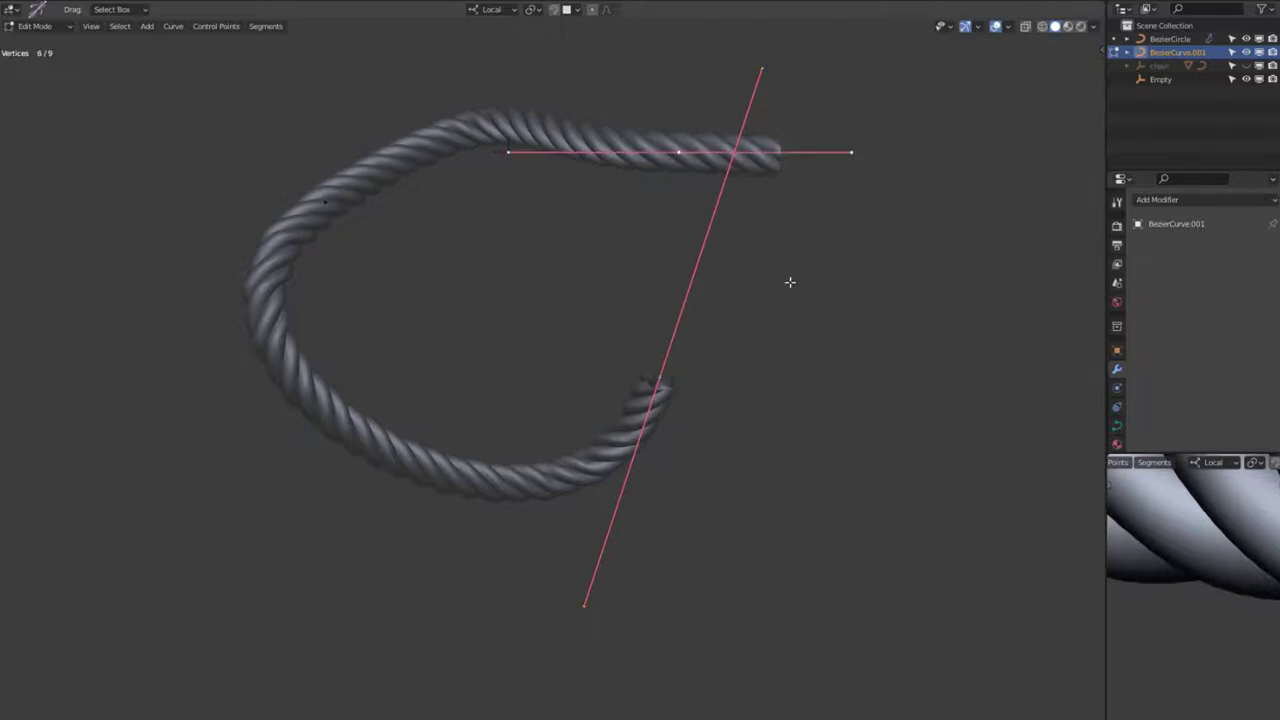
key(f)
middle_drag(811, 206, 726, 211)
middle_drag(369, 126, 474, 196)
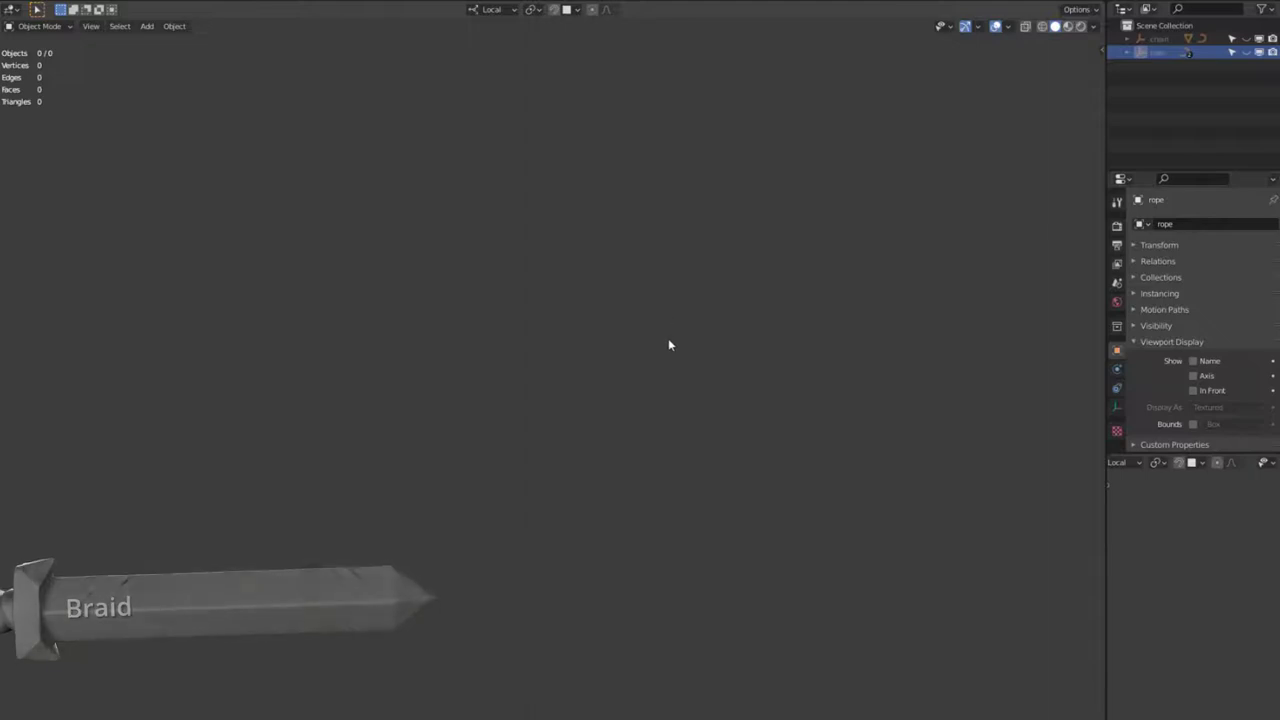
Add a mesh cube to the emptied scene as the starting shape for the braid
key(shift+a)
mouse_move(669, 343)
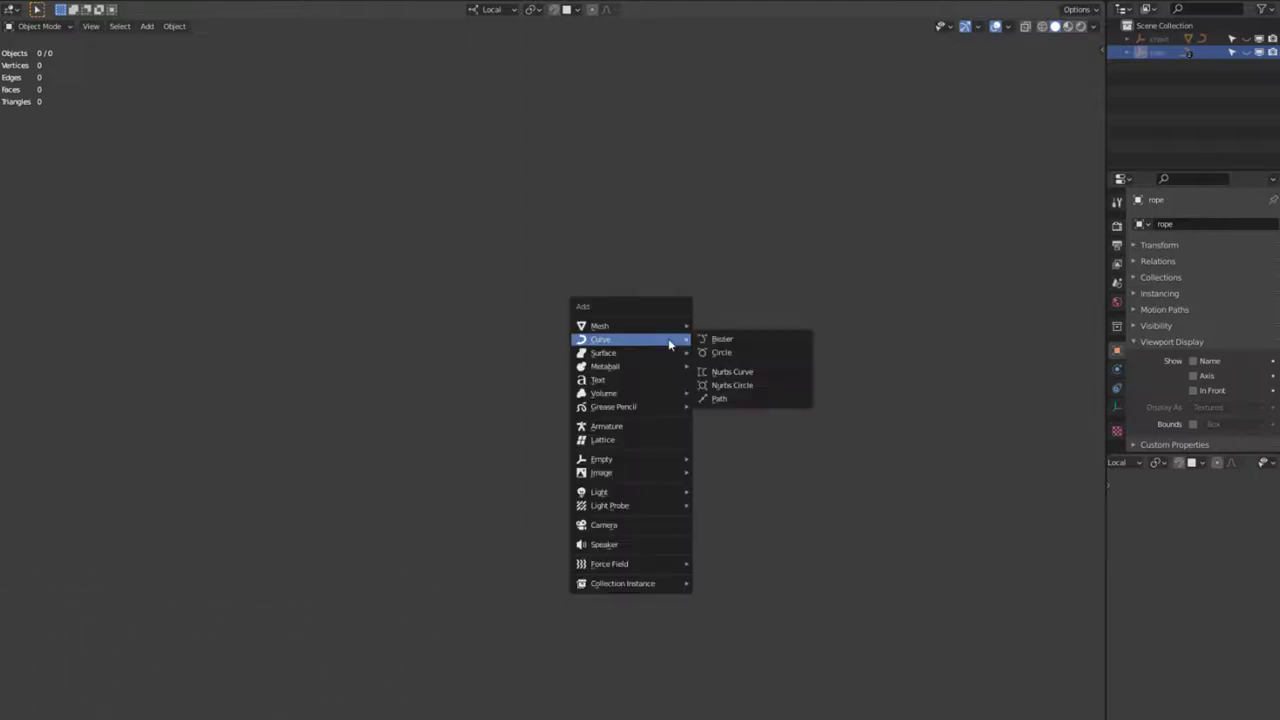
key(Up)
key(Right)
key(Down)
key(Return)
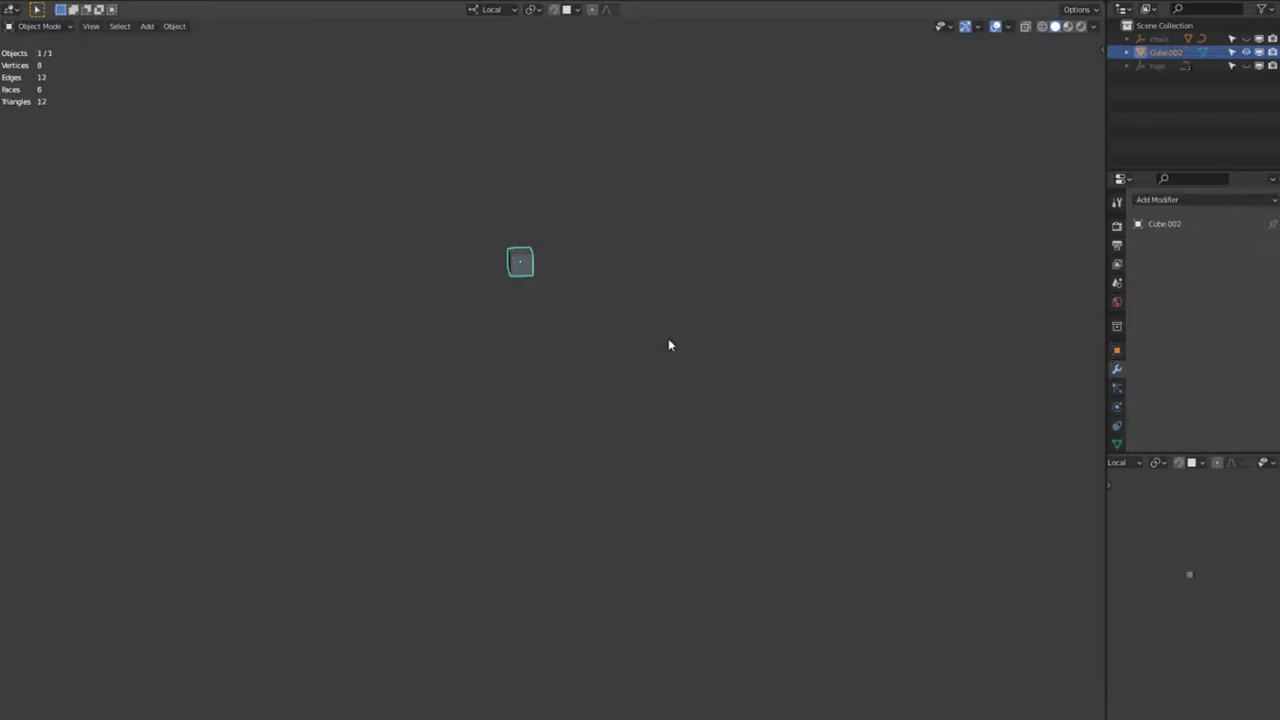
key(KP_Decimal)
middle_drag(810, 239, 803, 190)
ctrl+middle_drag(754, 122, 861, 308)
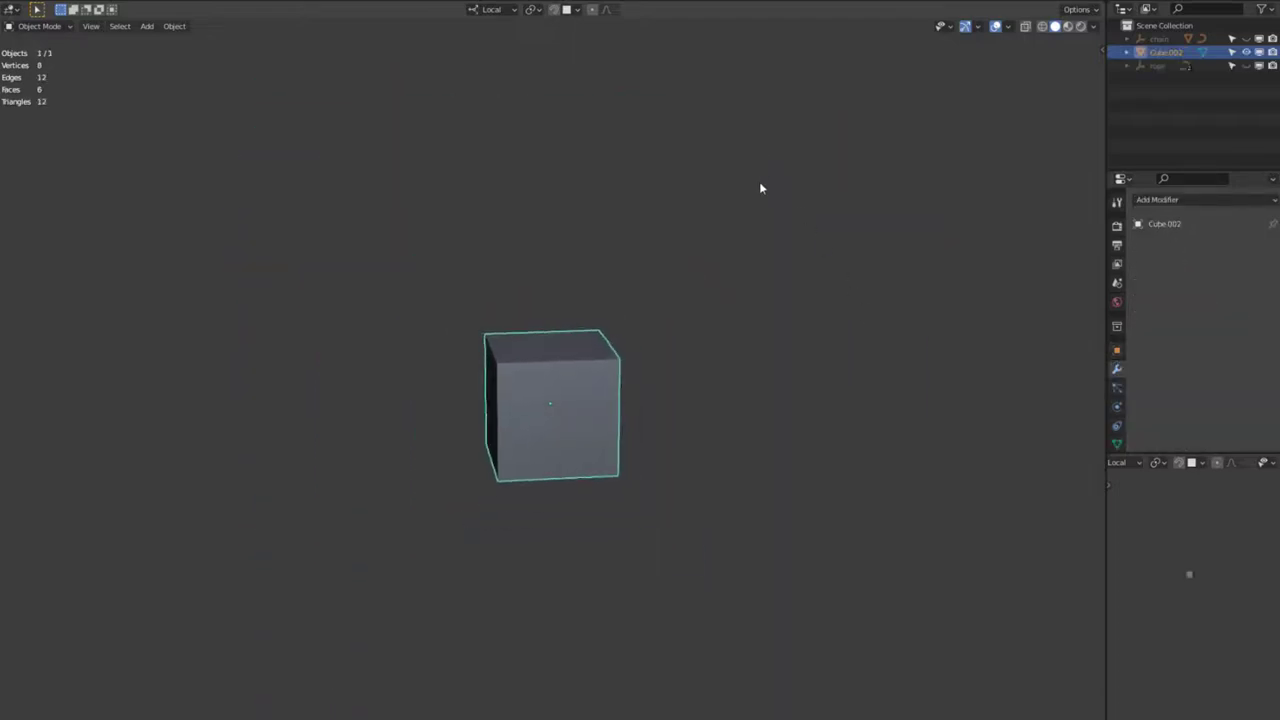
scroll(776, 198, up, 2)
middle_drag(777, 198, 780, 201)
Enter Edit Mode on the cube and delete the nearest upper corner vertex and the lower corner vertex directly beneath it
key(Tab)
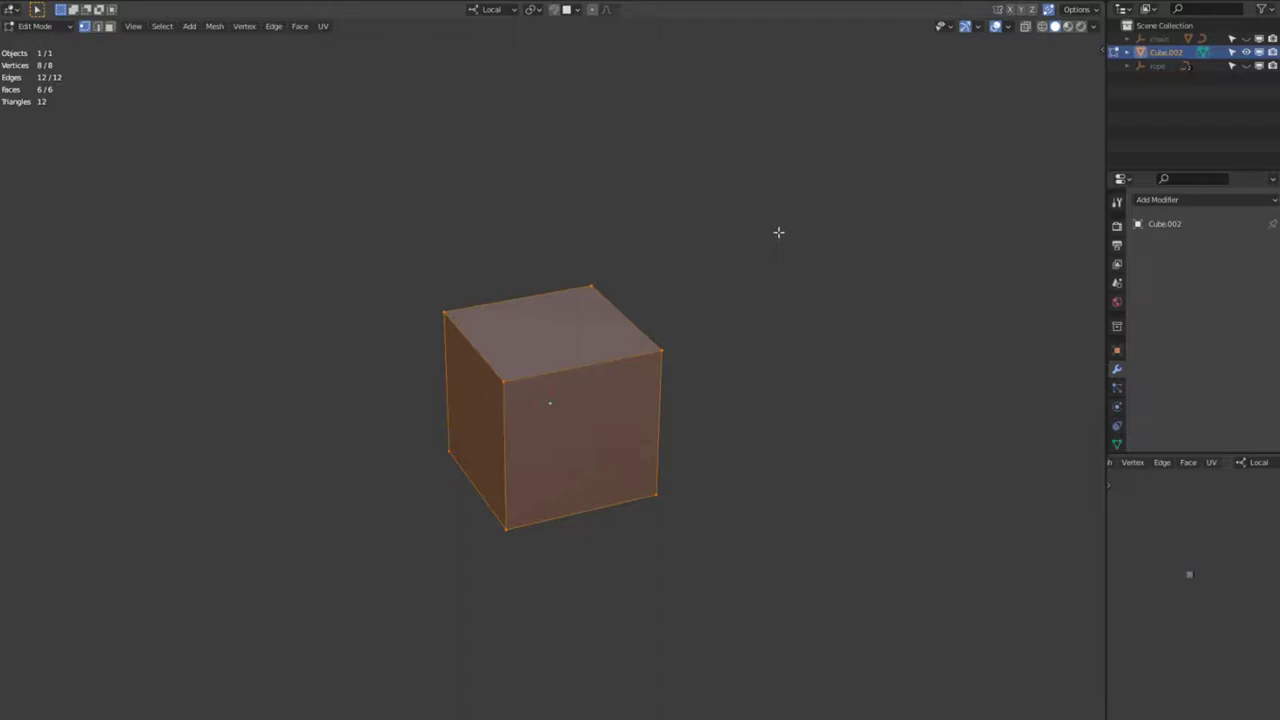
middle_drag(744, 296, 717, 284)
click(492, 369)
middle_drag(470, 338, 497, 311)
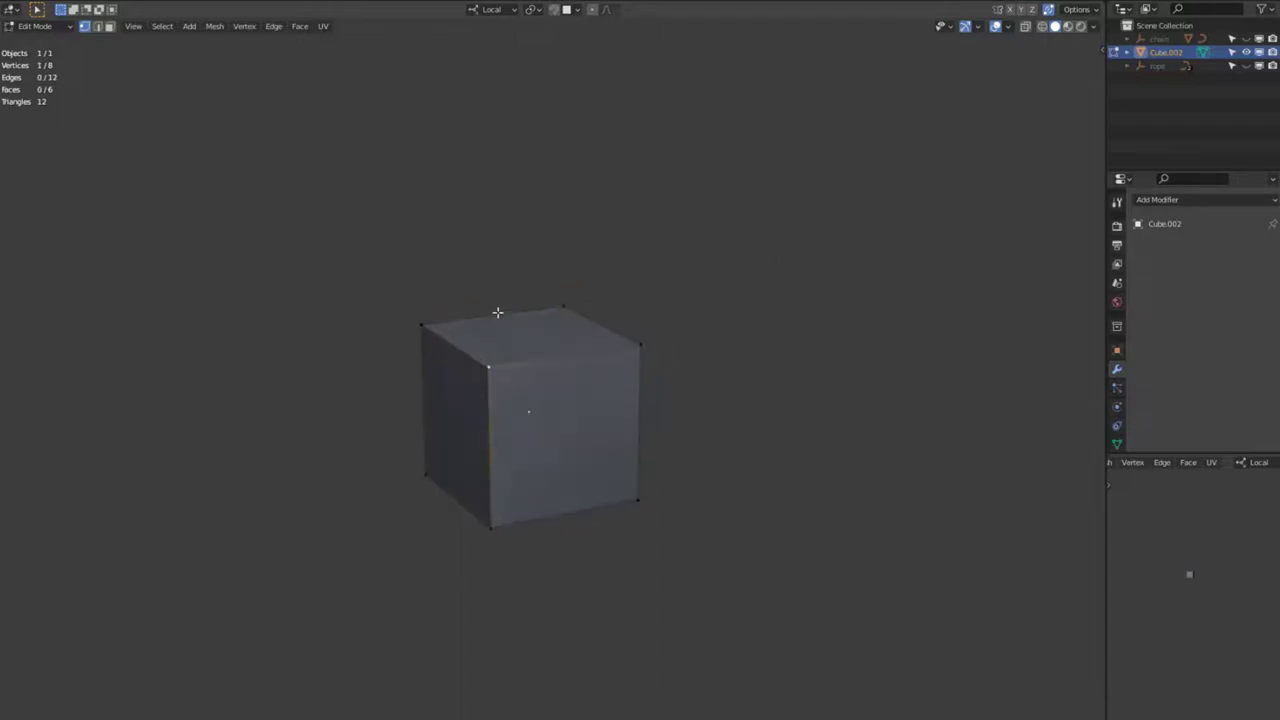
key(x)
click(494, 310)
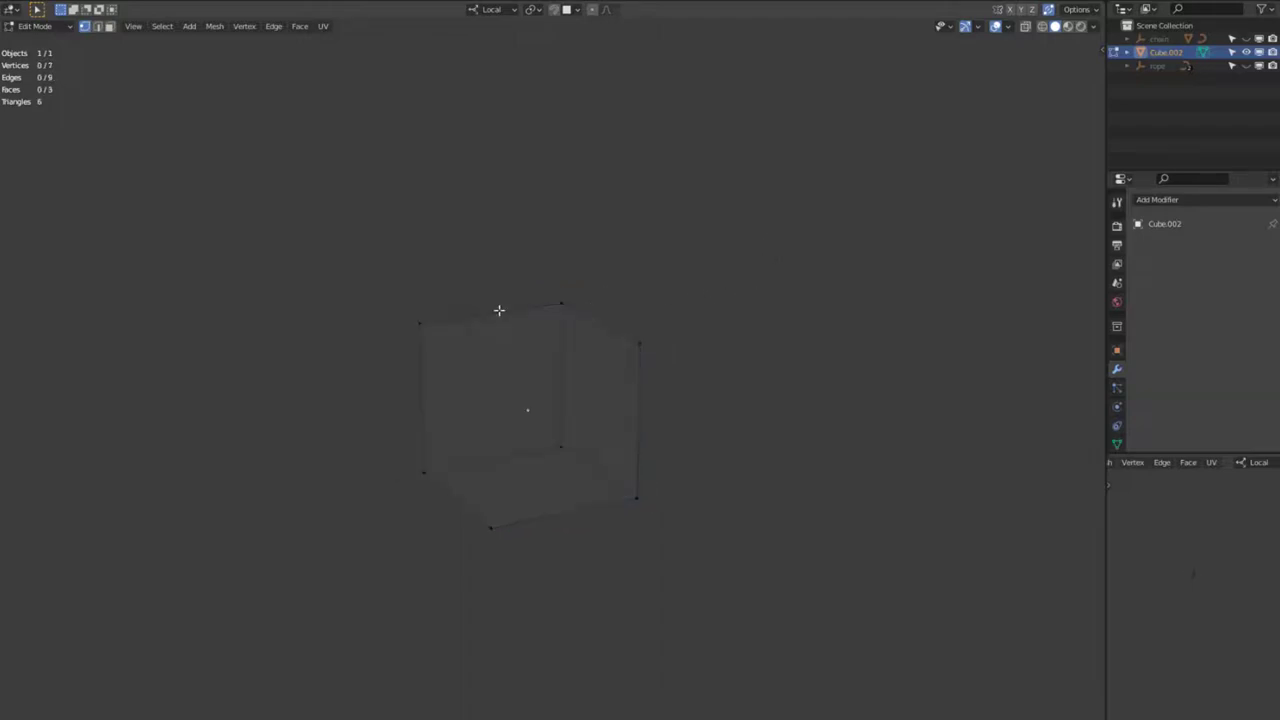
click(644, 486)
click(511, 526)
key(x)
click(504, 508)
Extrude the lower right corner vertex by -2 mm along the local Y axis
key(g)
right_click(695, 473)
key(e)
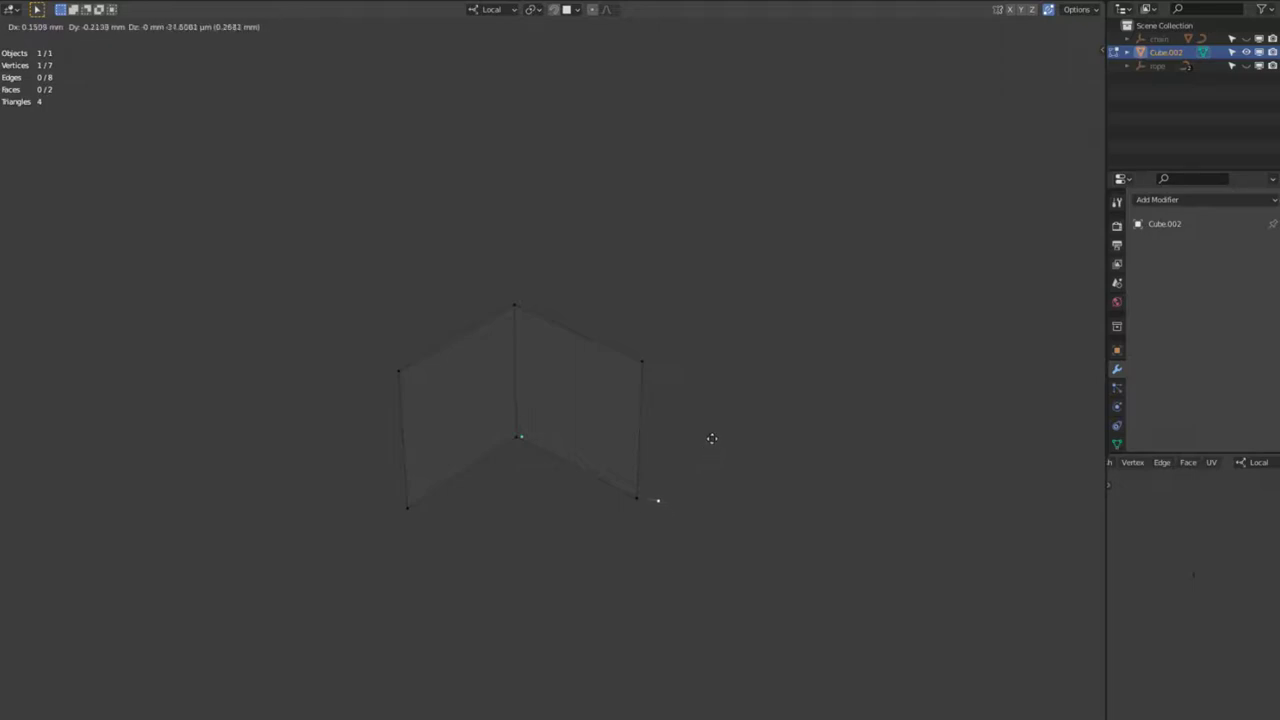
key(y)
text(-2)
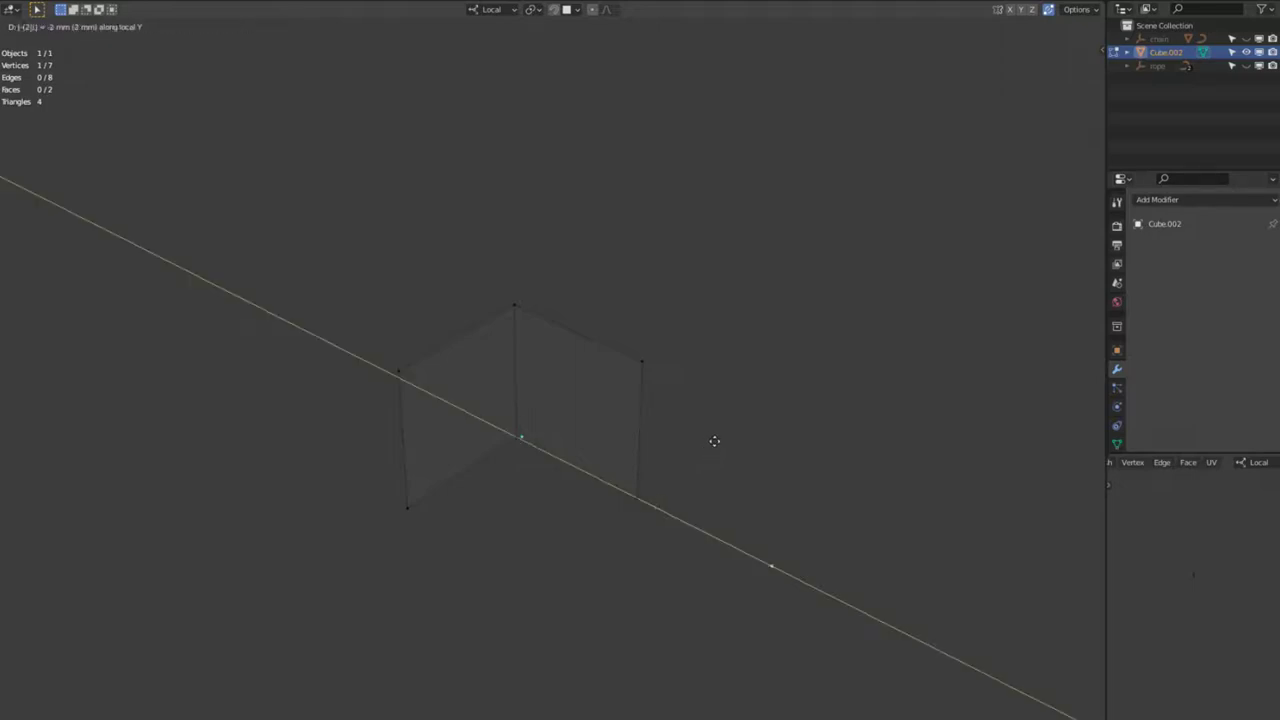
key(Return)
Delete the lower inner corner vertex and the loose lower left vertex to leave a four-edge path, and return to Object Mode
click(518, 438)
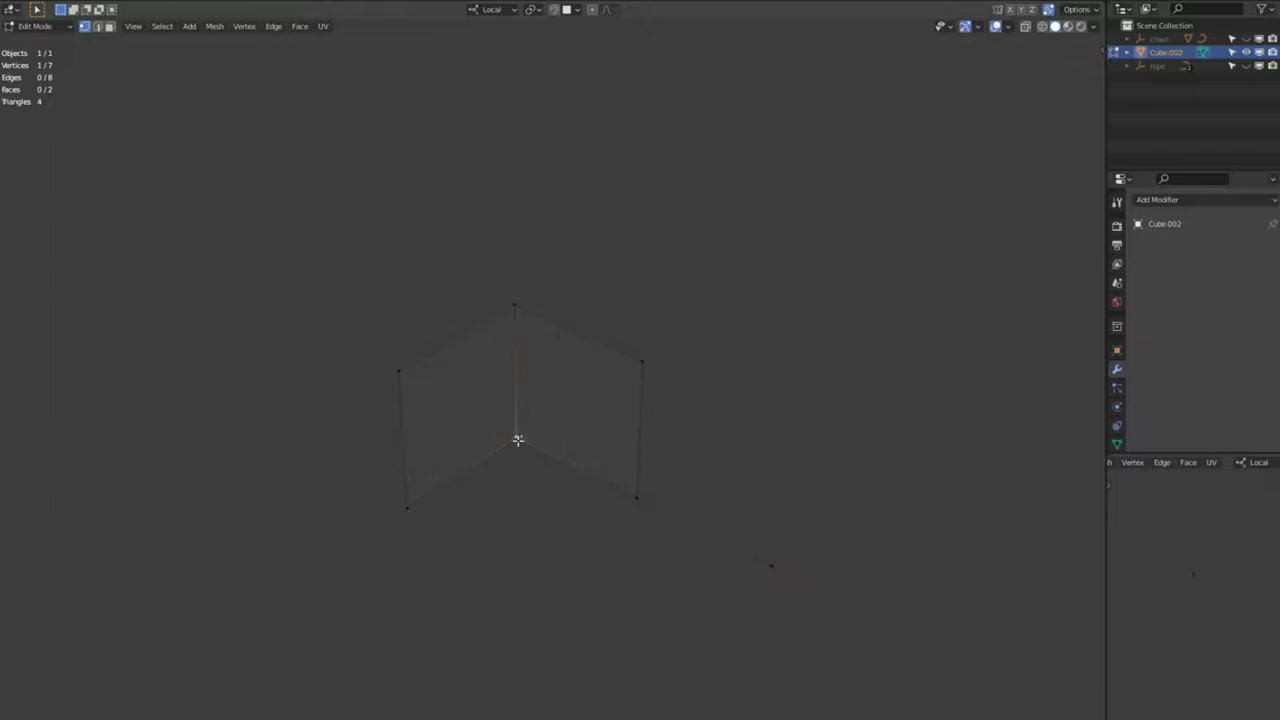
key(x)
click(517, 437)
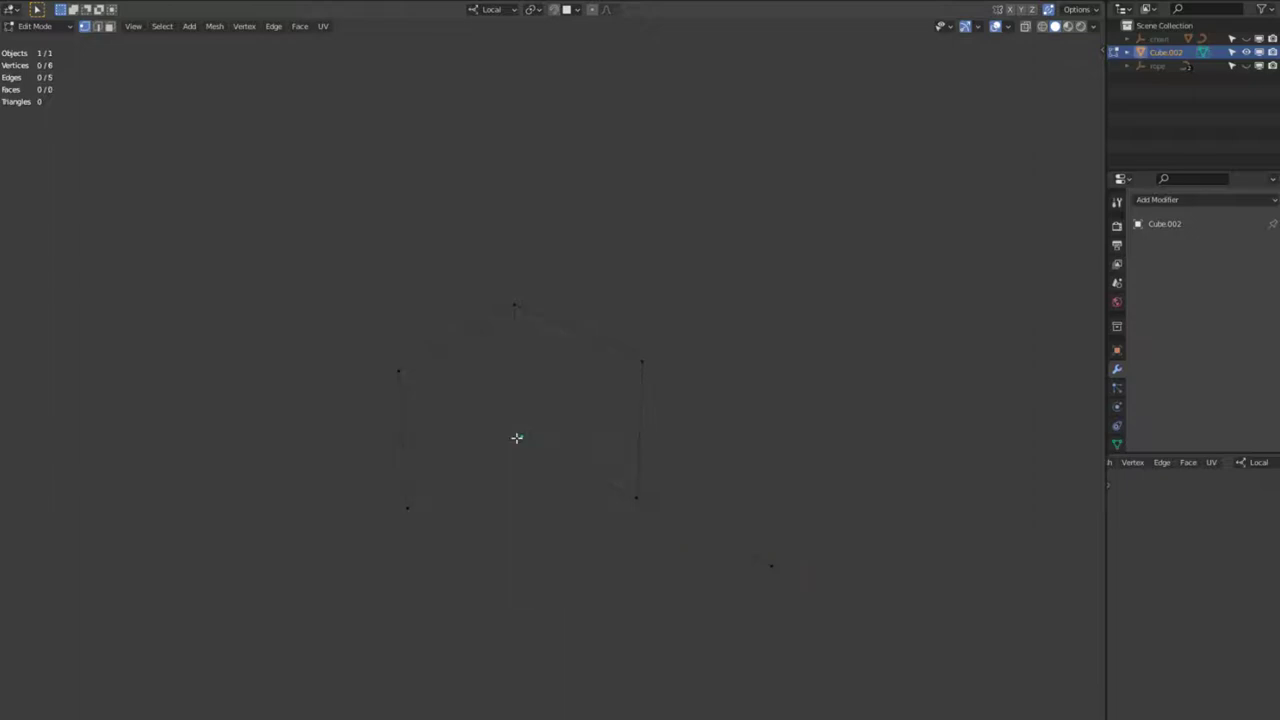
key(x)
click(424, 507)
middle_drag(294, 381, 374, 391)
key(Tab)
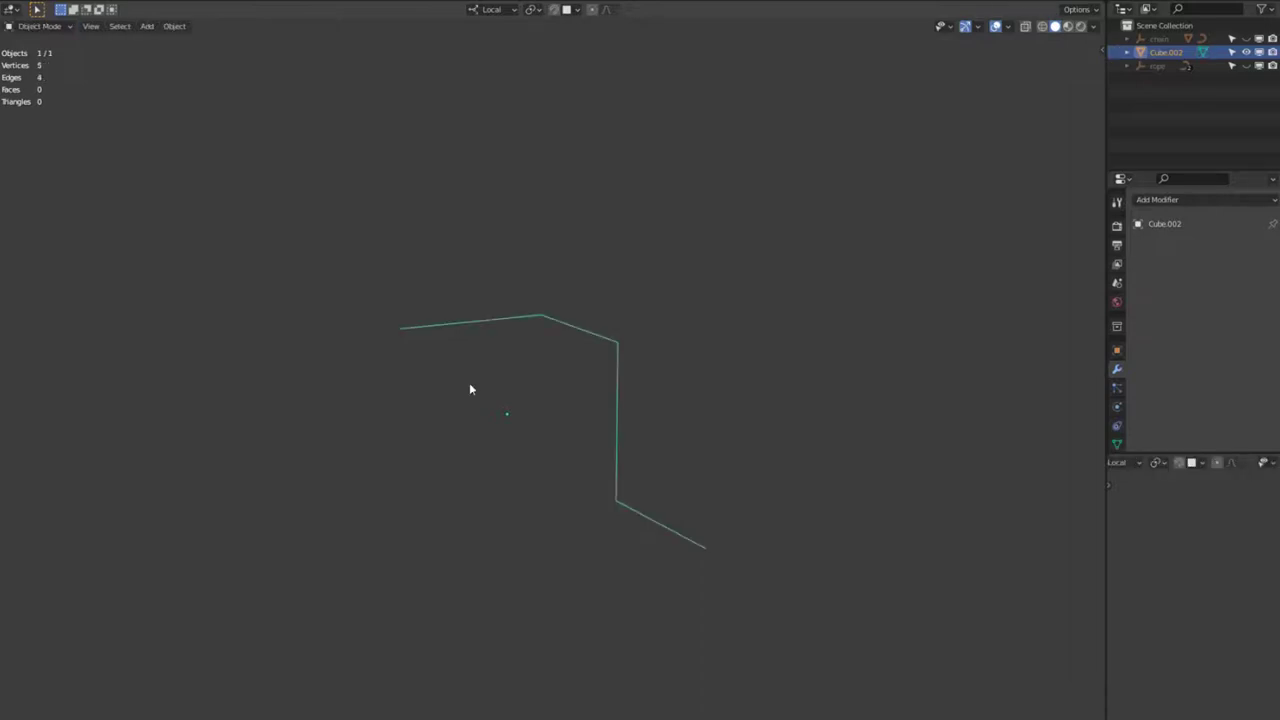
Add an Array modifier to the edge path with a count of 4
key(q)
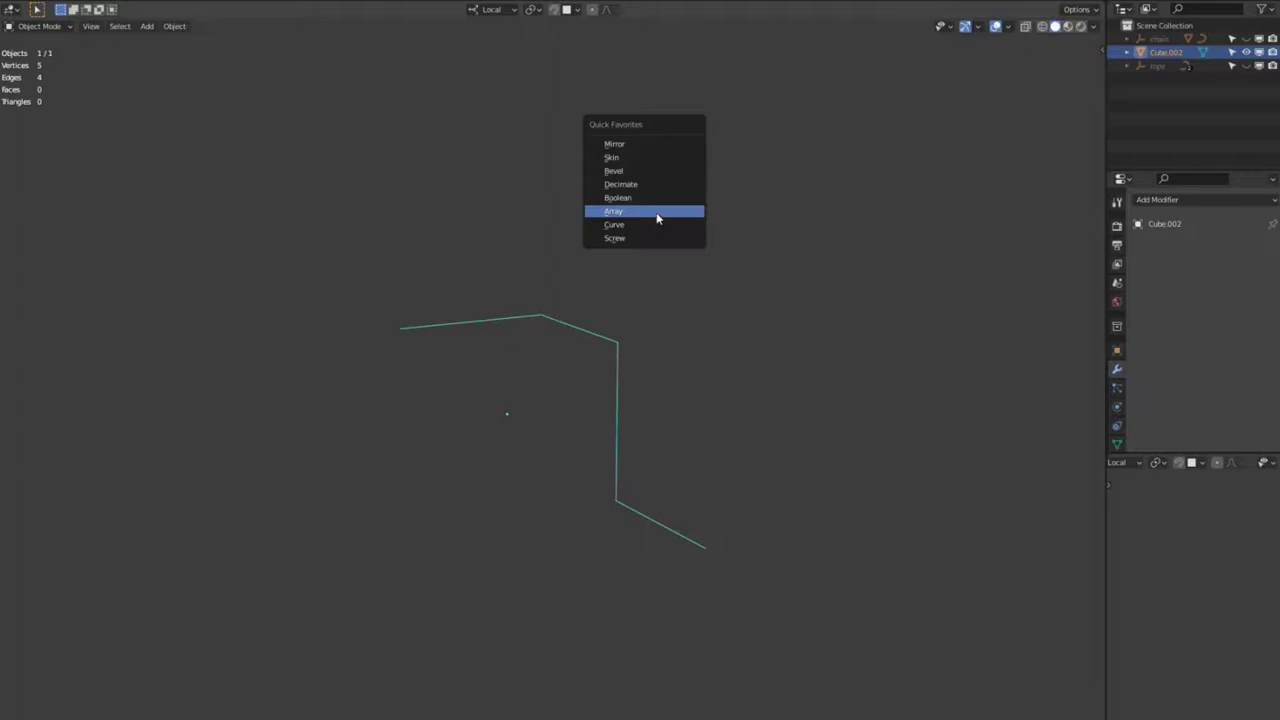
click(659, 211)
middle_drag(659, 217, 609, 203)
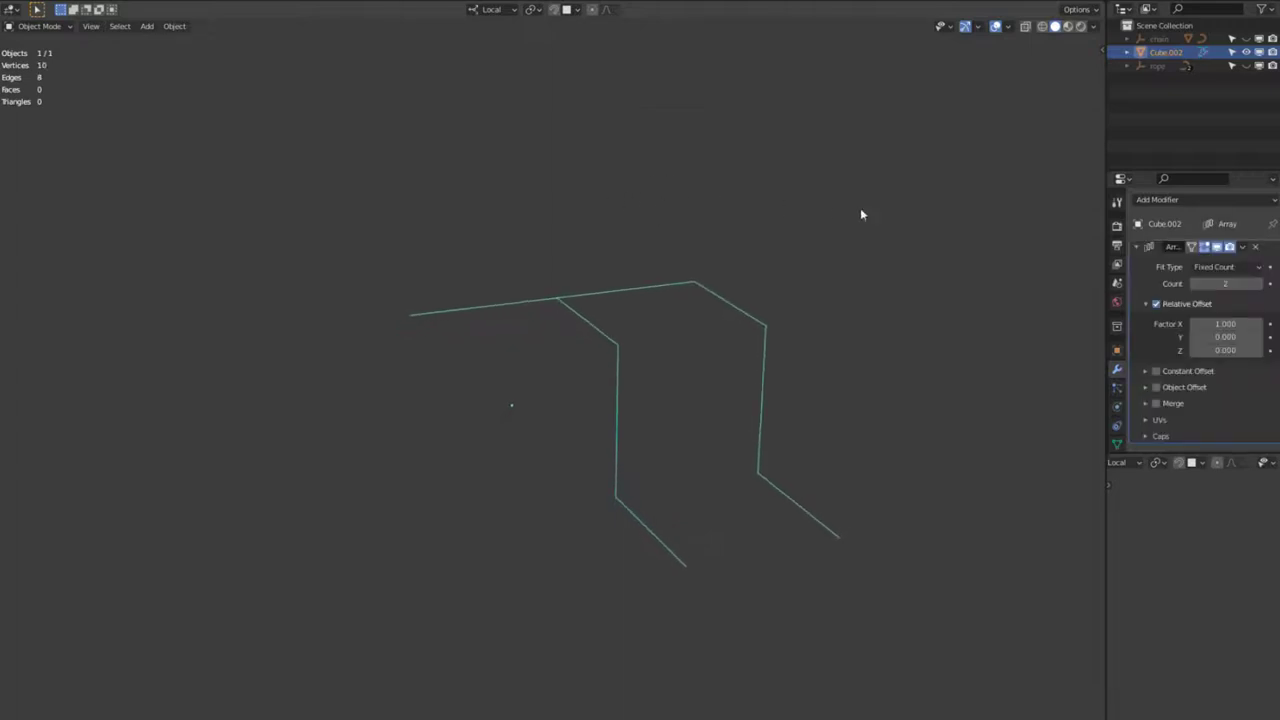
click(1260, 286)
click(1260, 286)
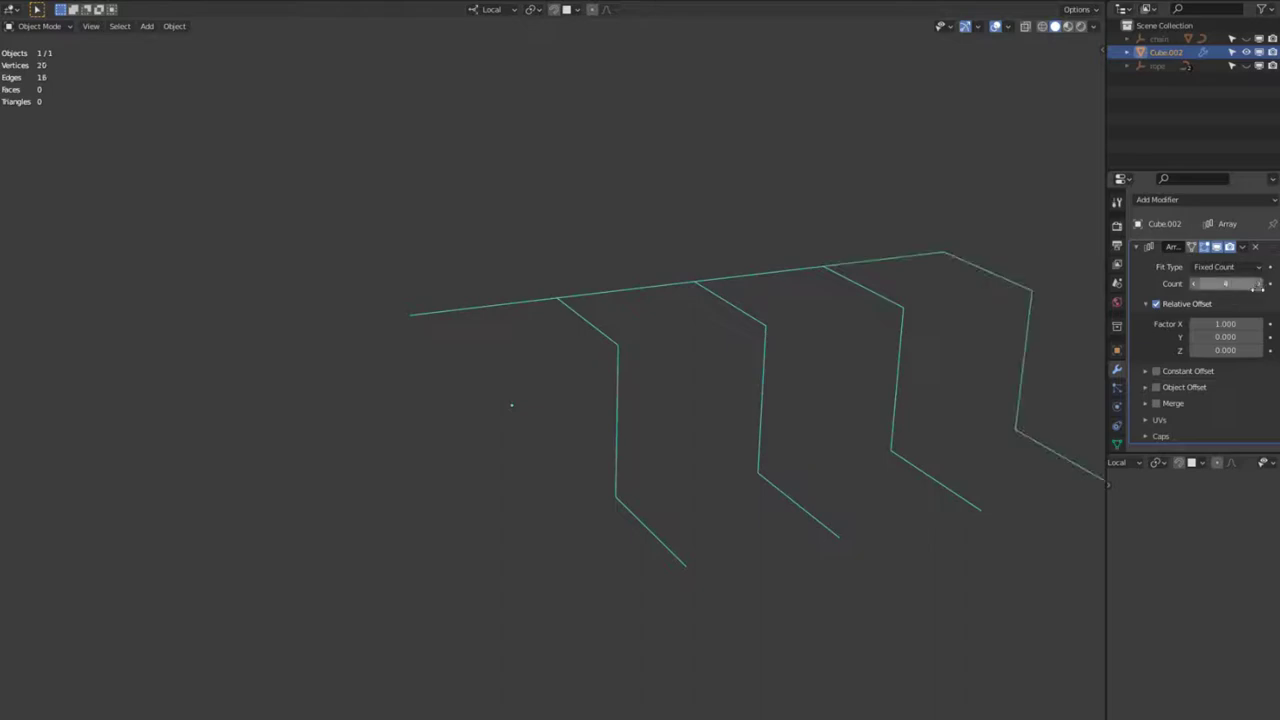
Try relative offset factors of 0 on X and -1 on Y for the array
double_click(1226, 325)
text(0)
key(Tab)
text(-1)
key(Return)
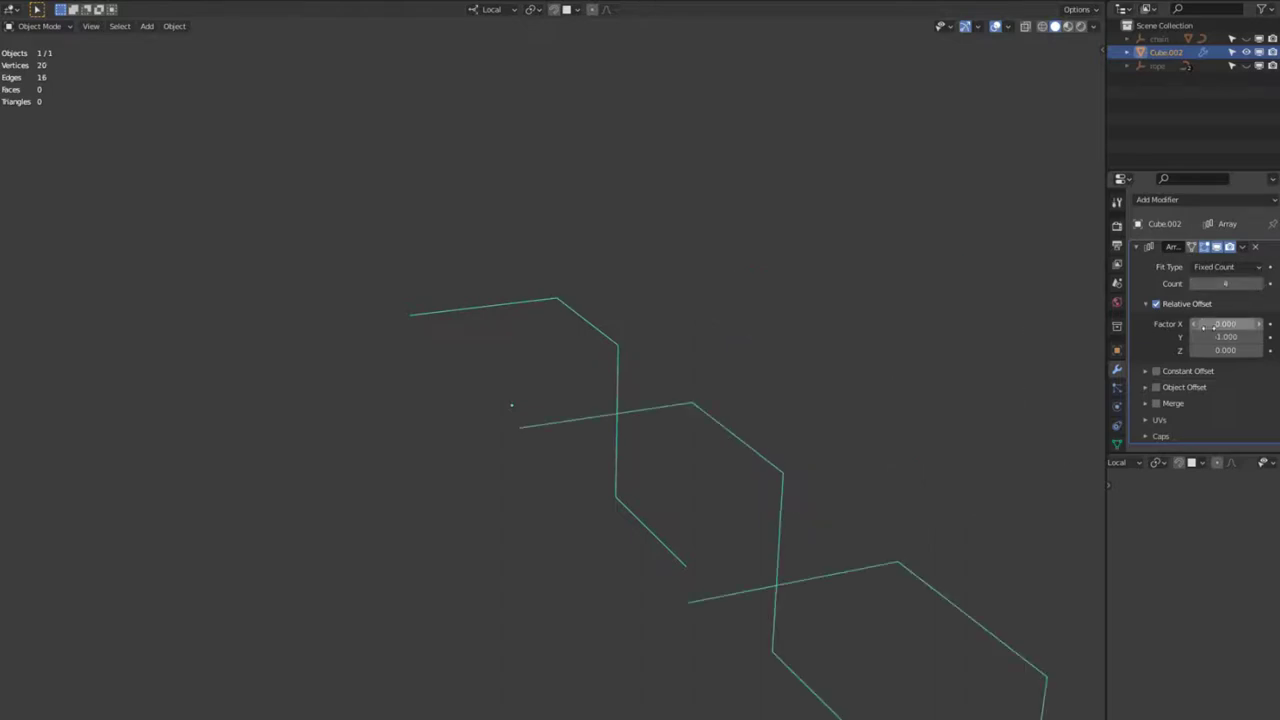
Set the array's relative offset factors to 1 on Y, Z and X and enable Merge
double_click(1212, 338)
text(1)
key(Return)
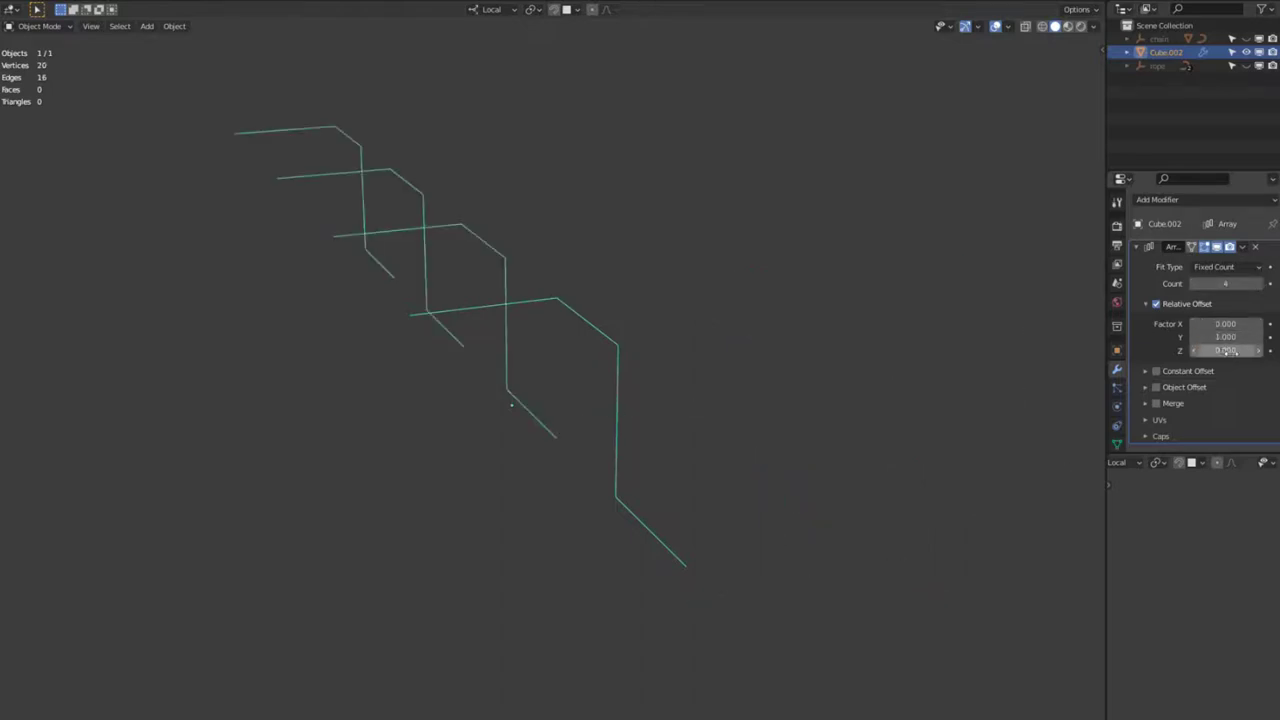
click(1227, 351)
text(1)
key(Return)
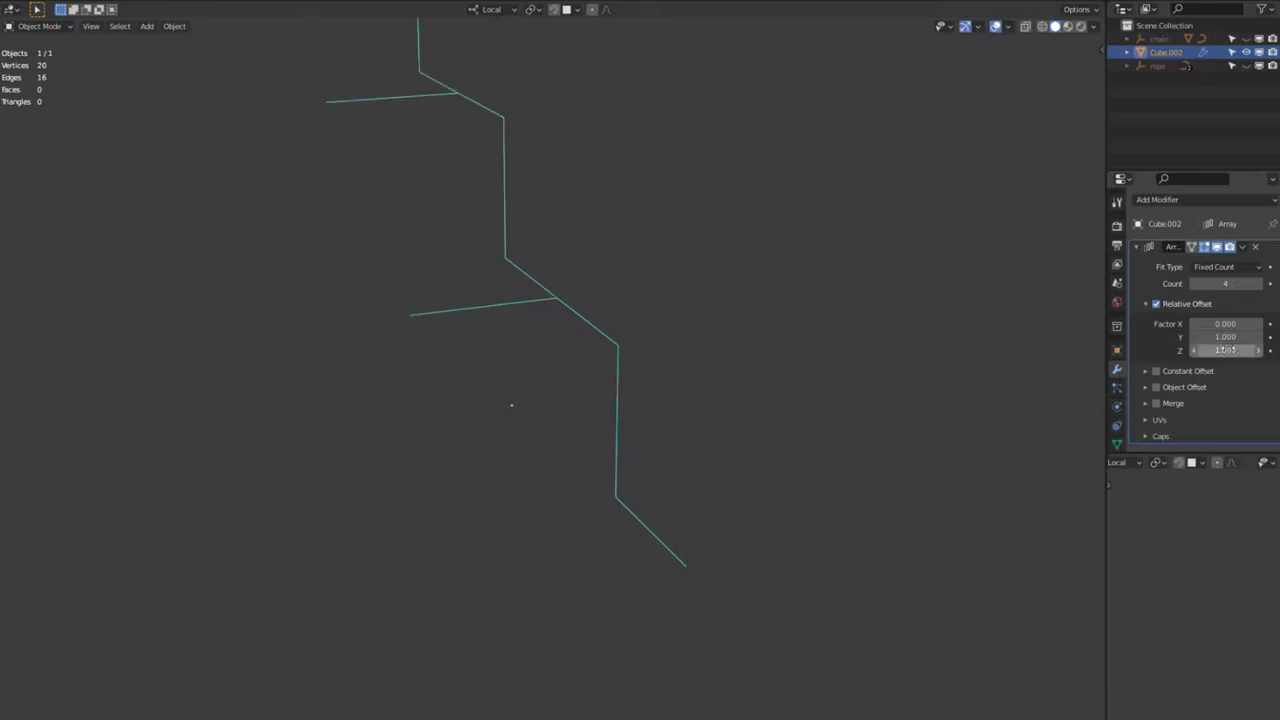
click(1228, 326)
text(1)
key(Return)
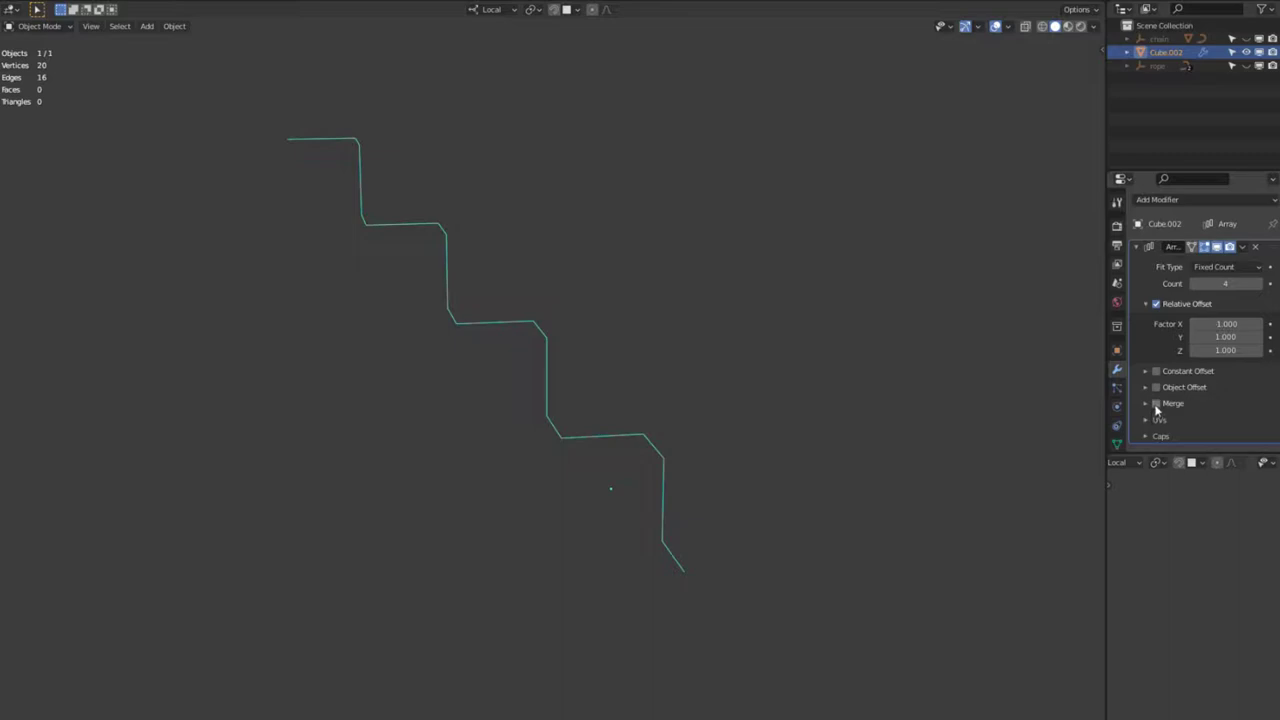
click(1135, 247)
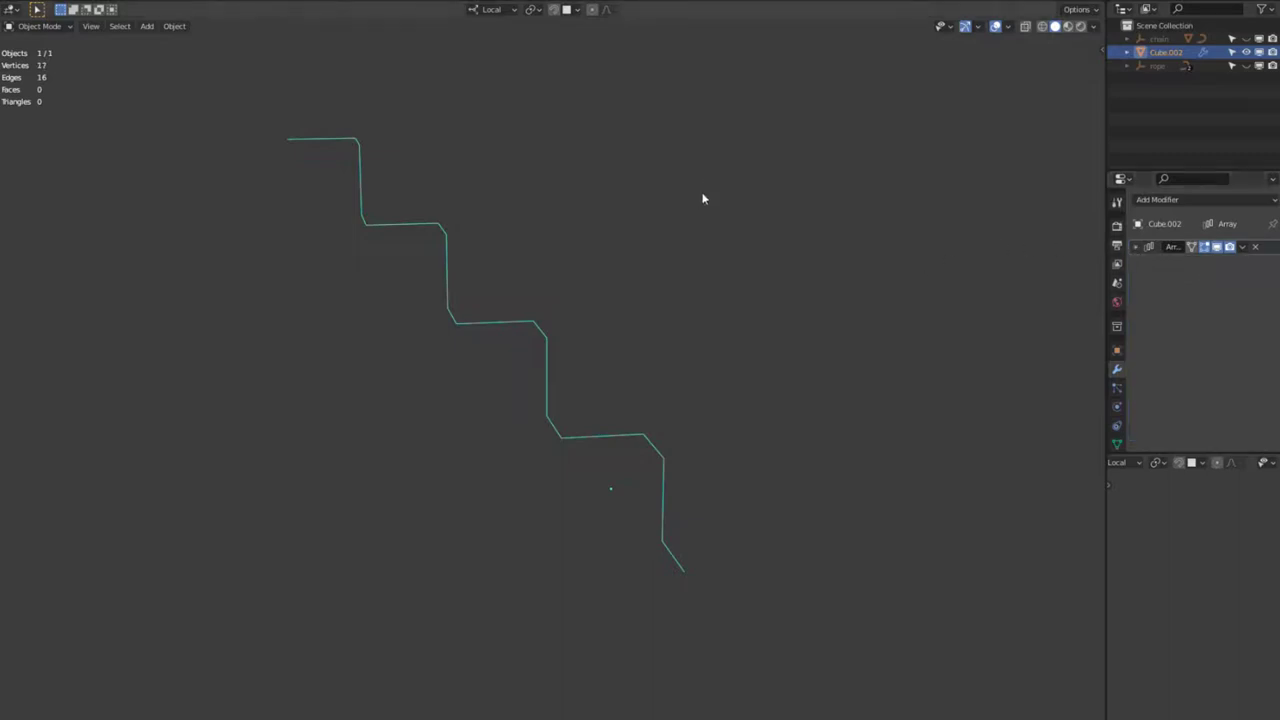
Add a Subdivision Surface modifier to the stepped path with 2 viewport levels
key(q)
click(703, 237)
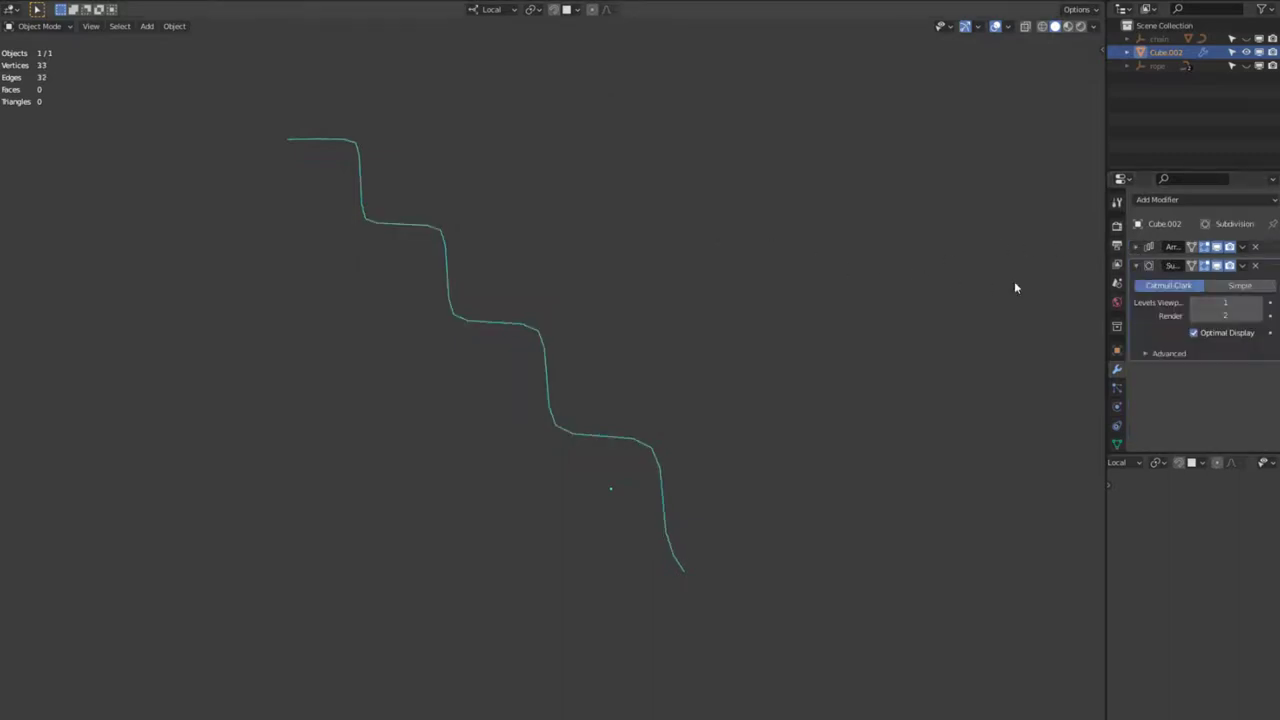
click(1260, 303)
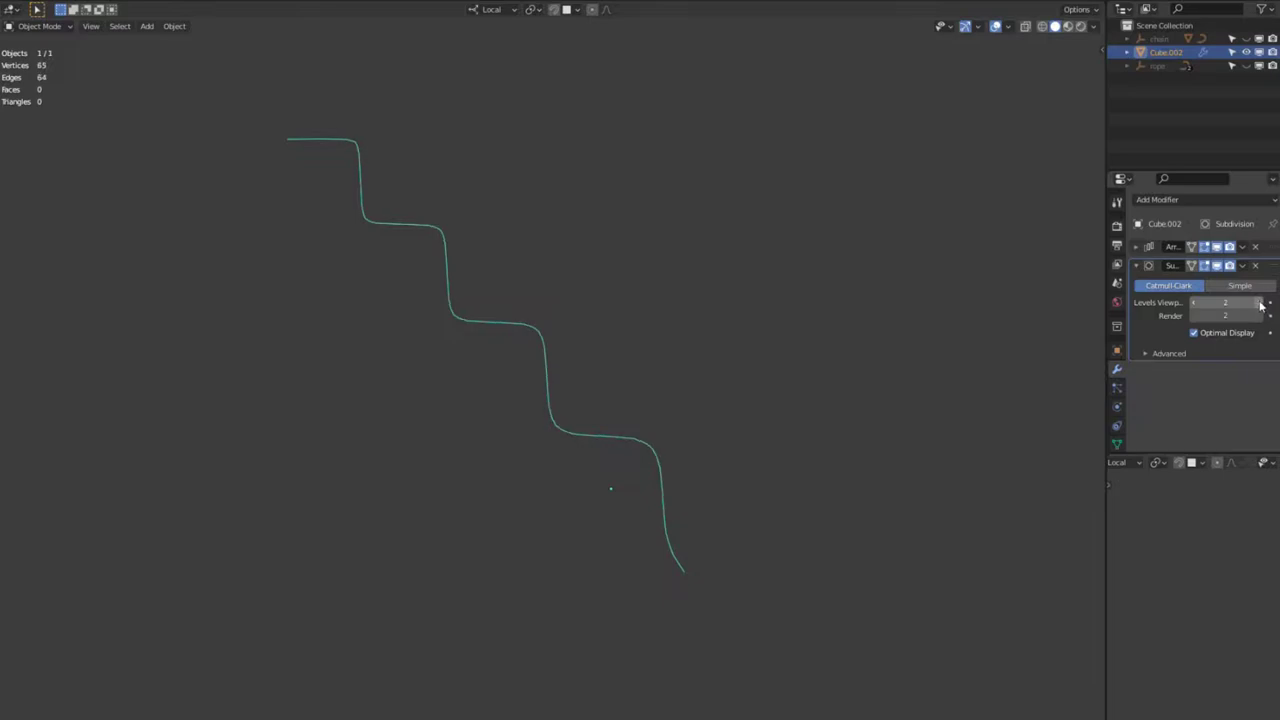
click(1135, 265)
Add a Skin modifier to give the smoothed path thickness
key(q)
click(745, 198)
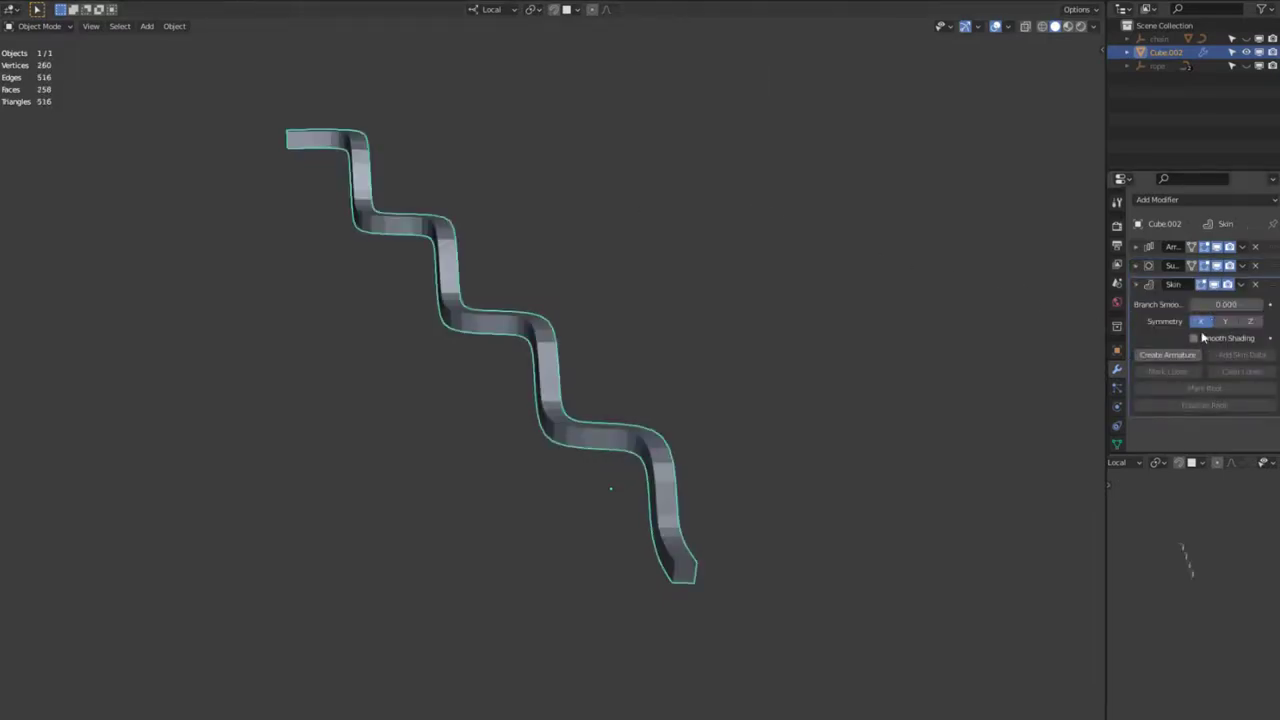
click(1136, 285)
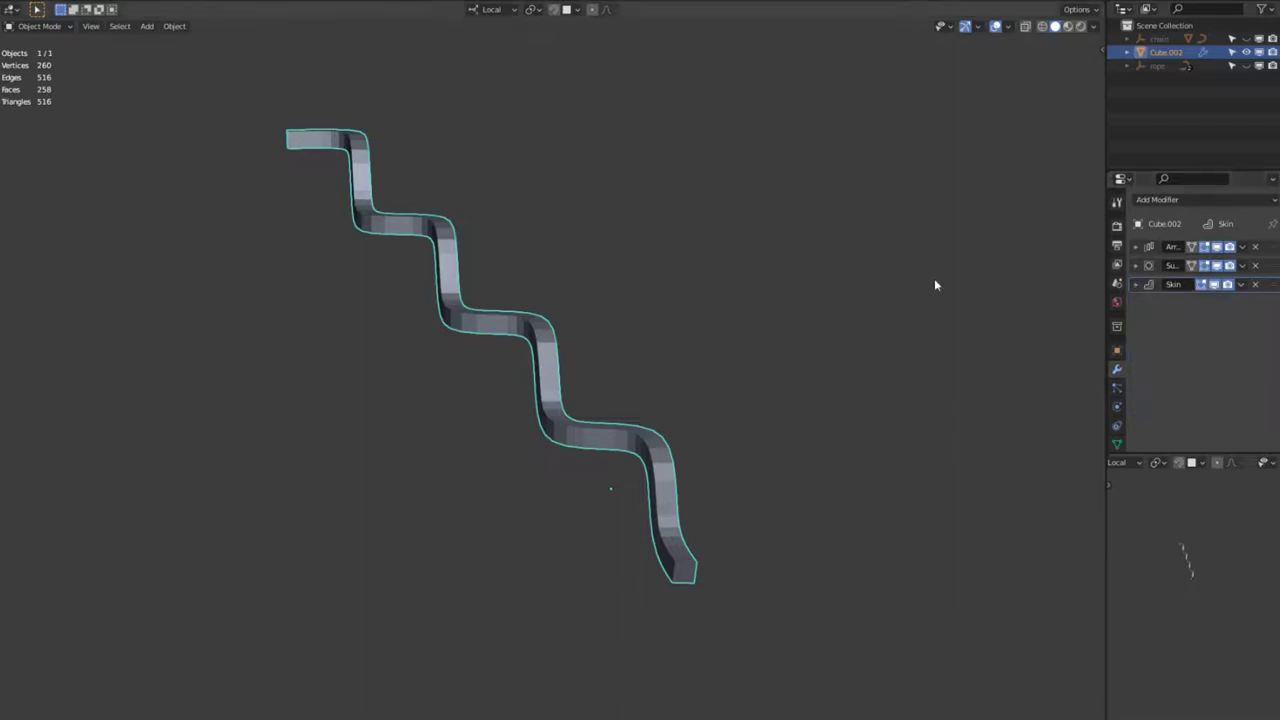
Add a second Array modifier after the Skin with a relative X offset factor of 0.3
key(q)
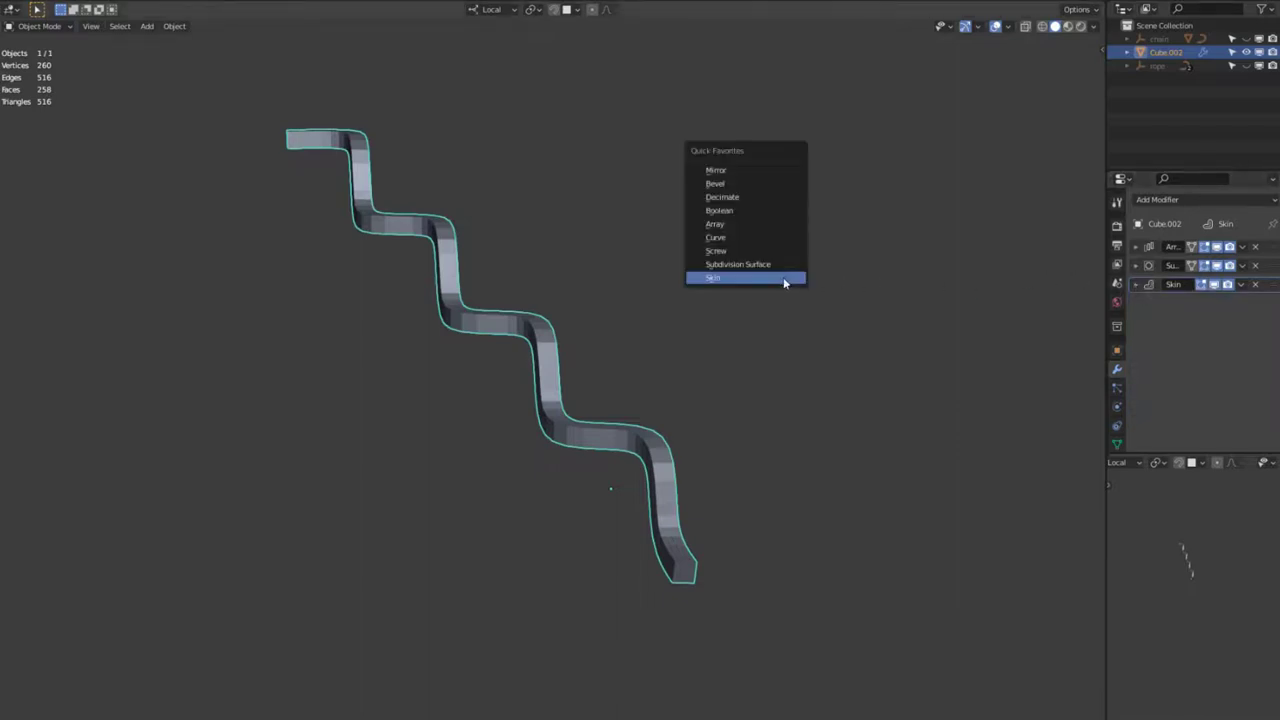
click(745, 226)
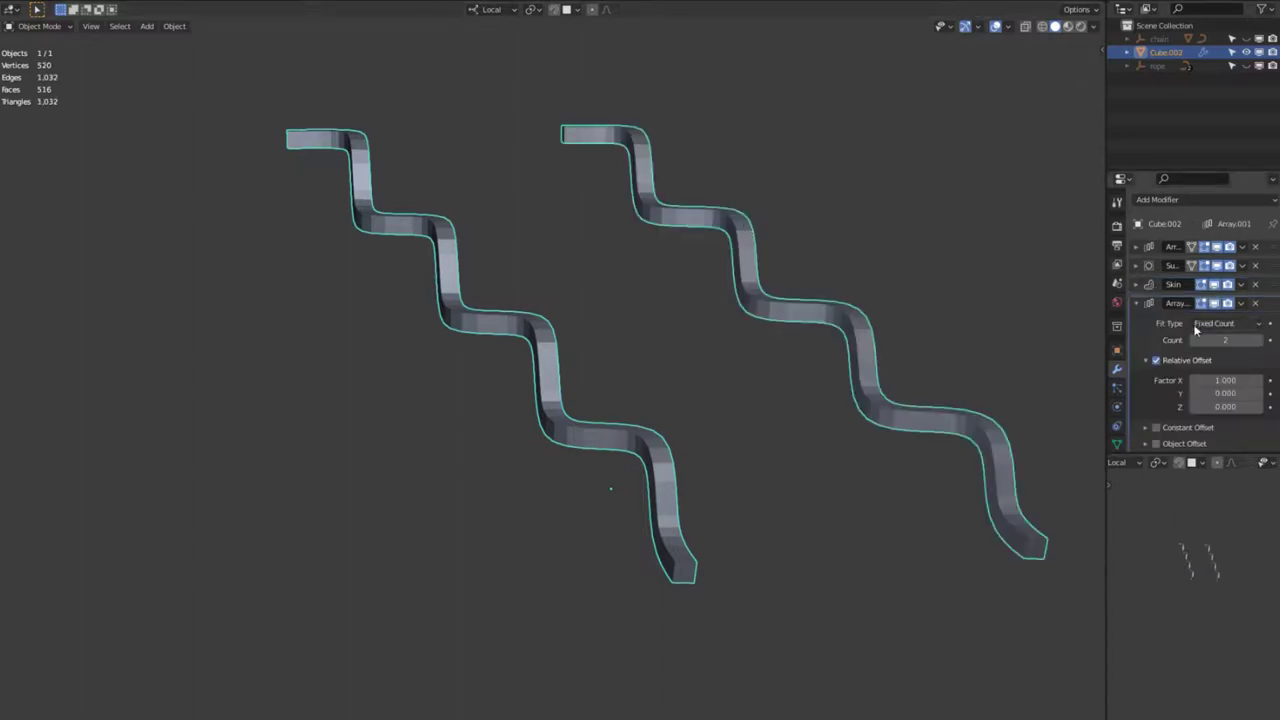
key(BackSpace)
drag(1180, 380, 1260, 380)
Scale the skin radius of all the path's vertices to more than double in Edit Mode, thickening the strands
key(Tab)
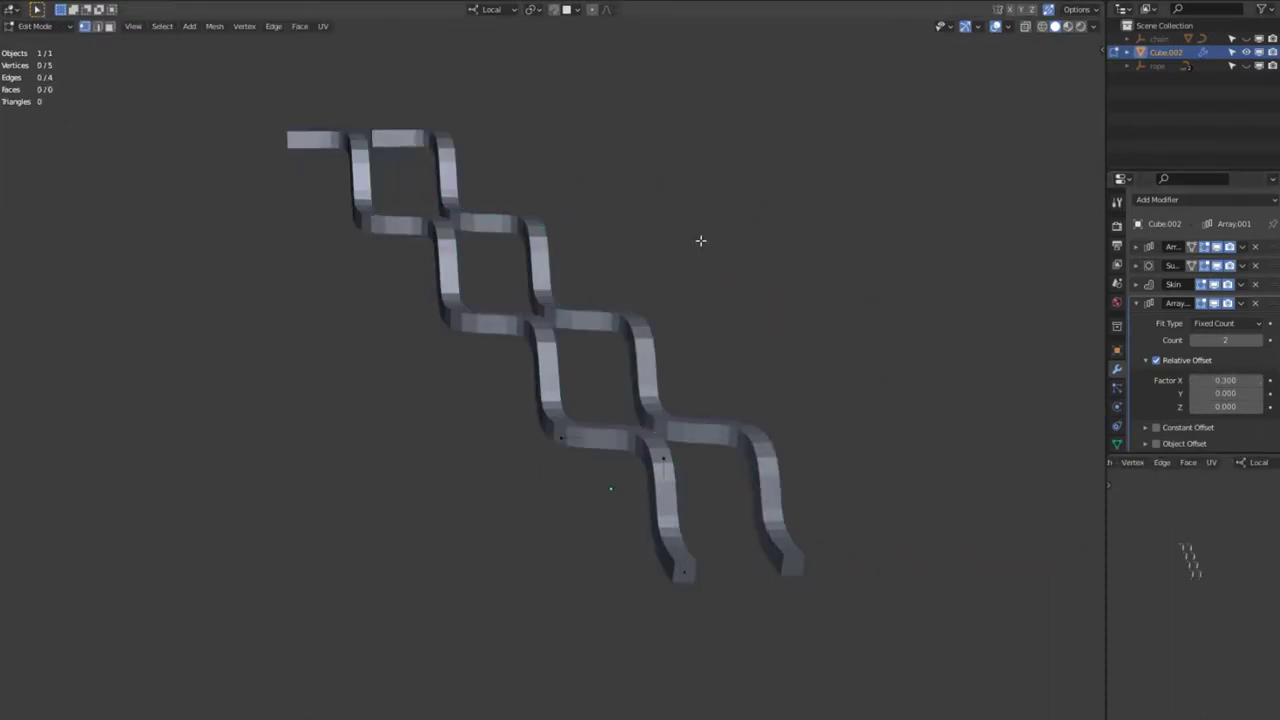
key(a)
key(ctrl+a)
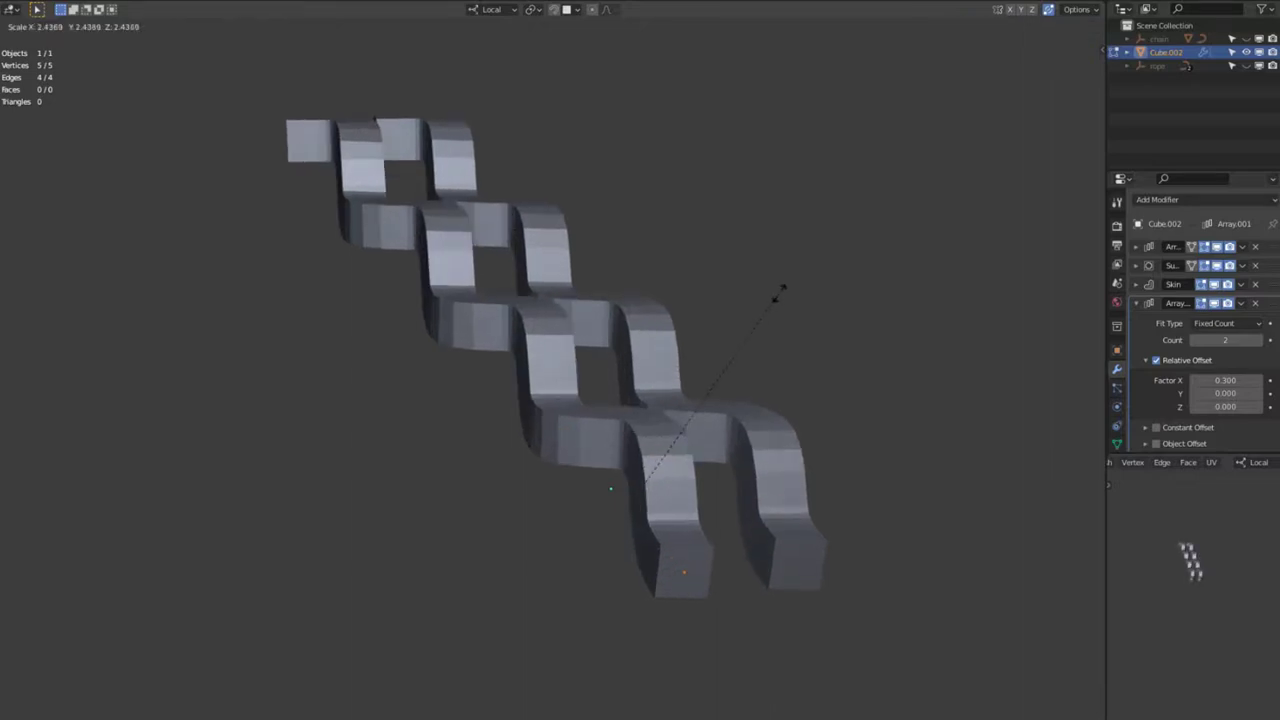
click(803, 273)
key(Tab)
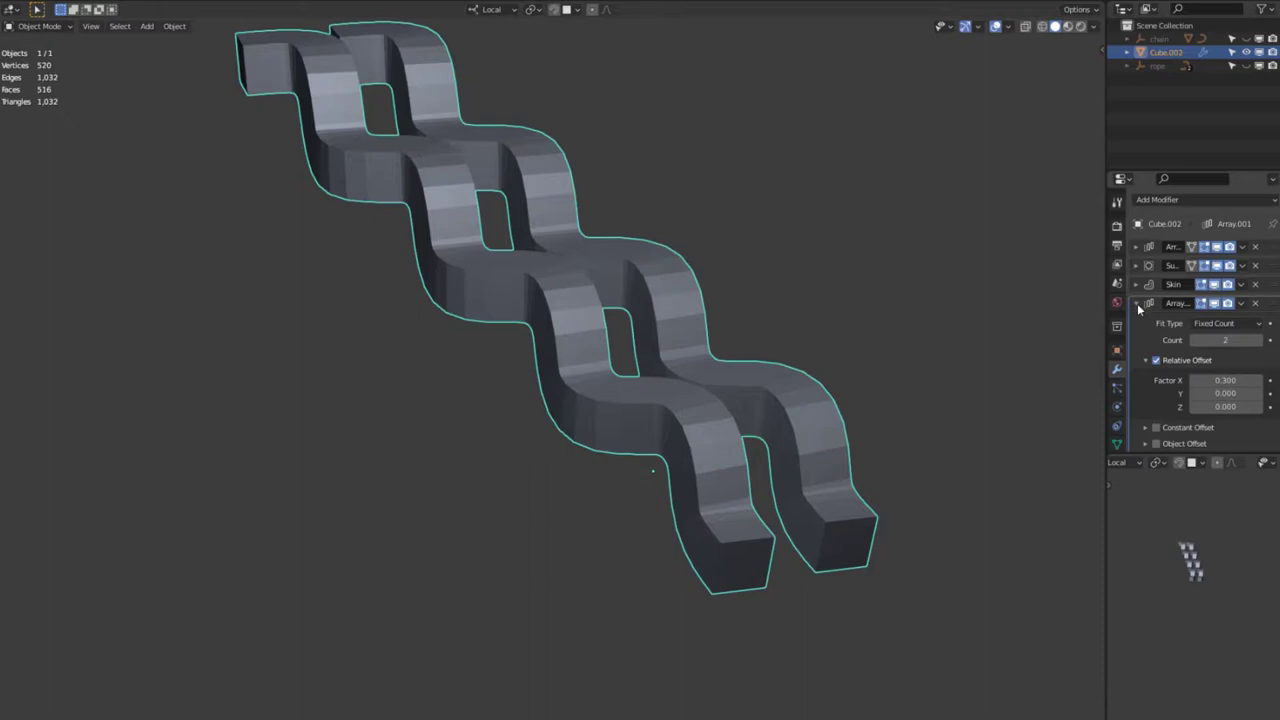
Add a second Subdivision Surface modifier and reorder it between the Skin and the second Array
click(1136, 303)
key(q)
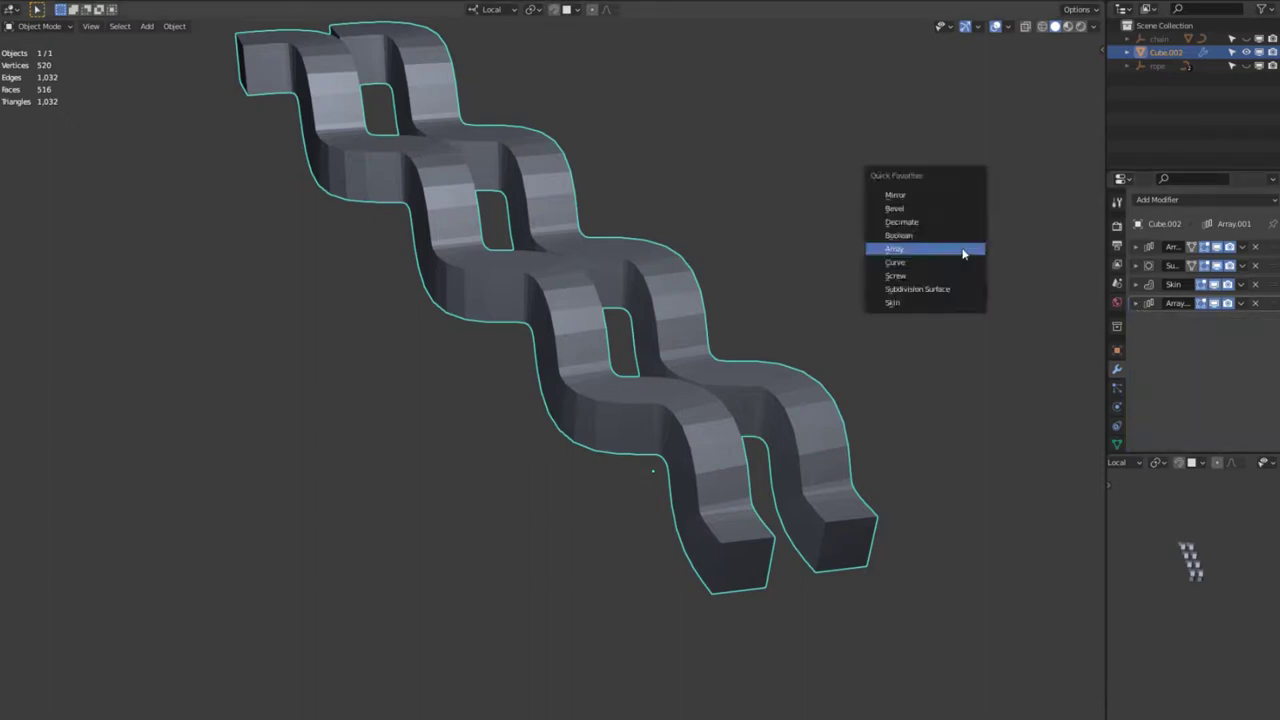
click(958, 290)
click(1136, 322)
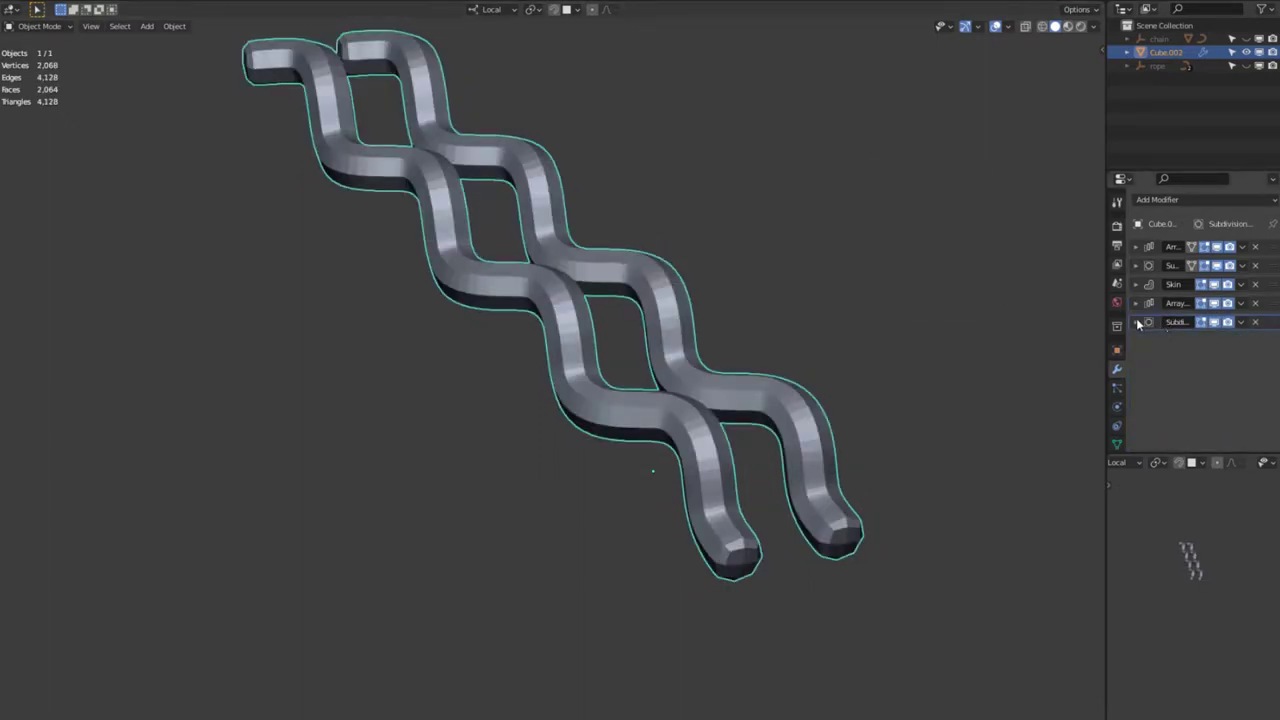
drag(1276, 323, 1132, 310)
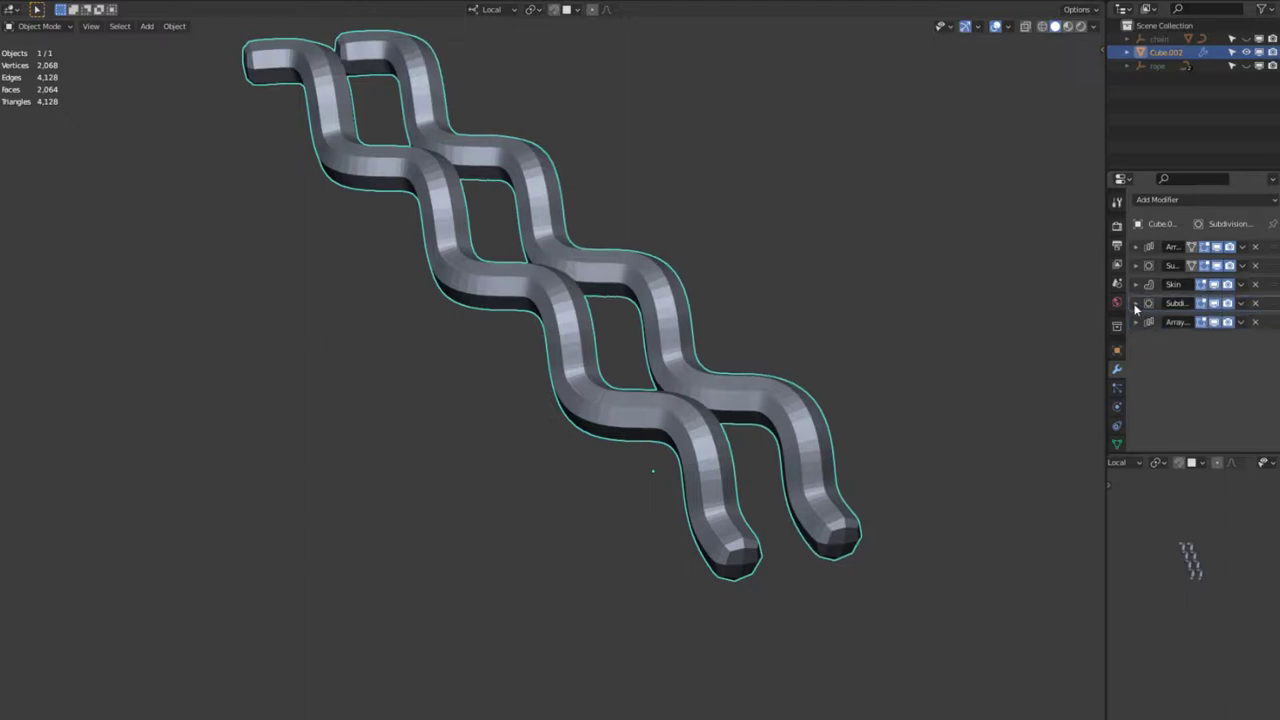
Set the second Subdivision Surface modifier's viewport levels to 3
click(1135, 304)
click(1259, 341)
click(1260, 341)
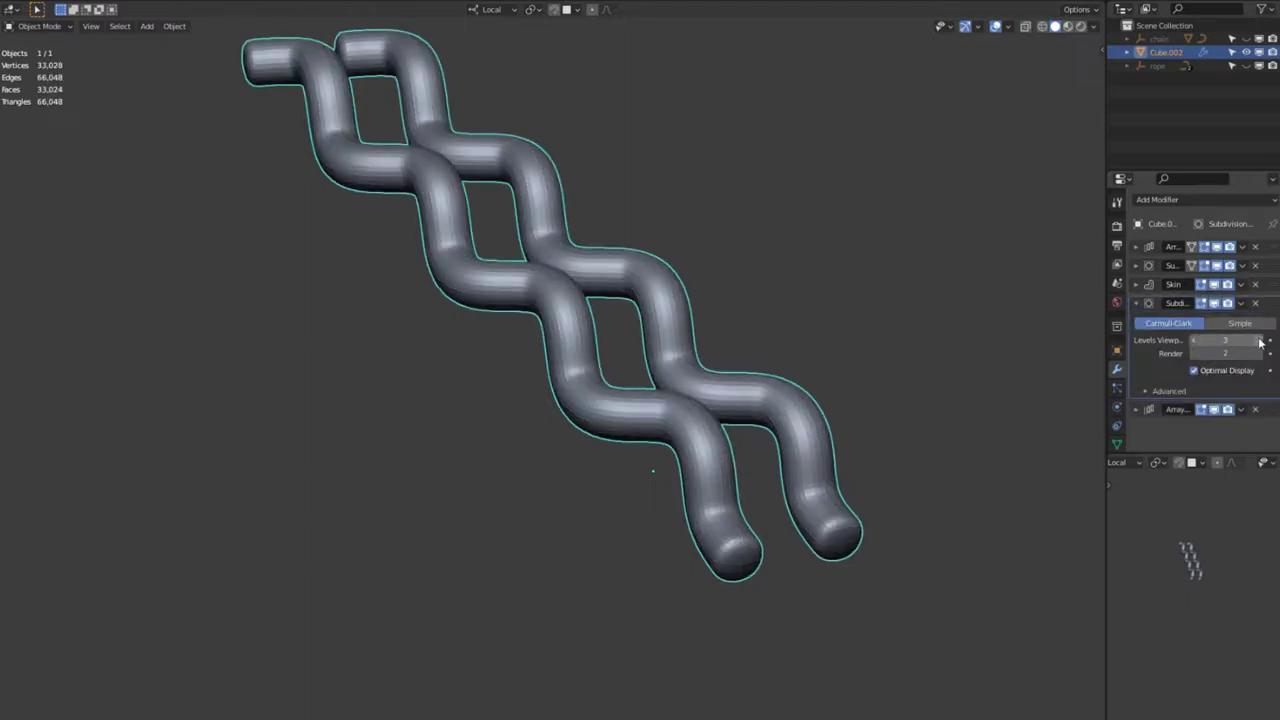
Set the second Array modifier's relative offset factors to X -0.2, Y -0.2 and Z -0.1
click(1137, 304)
click(1137, 322)
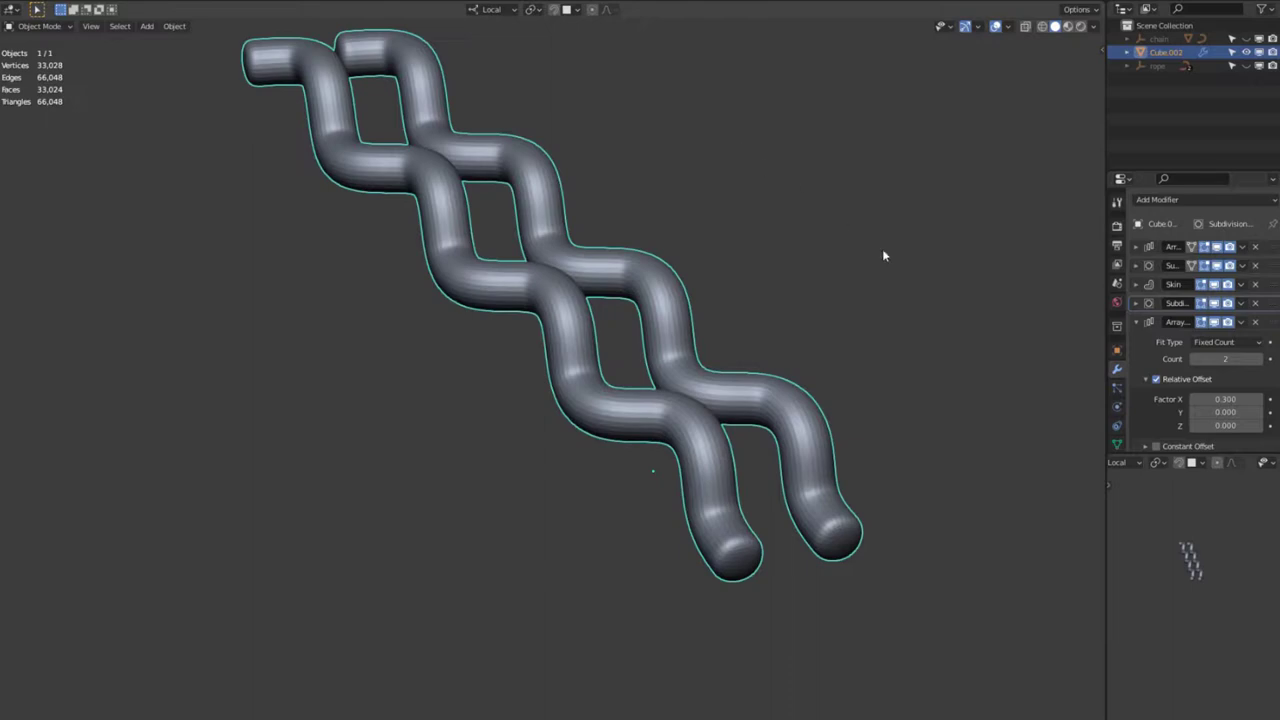
click(1225, 401)
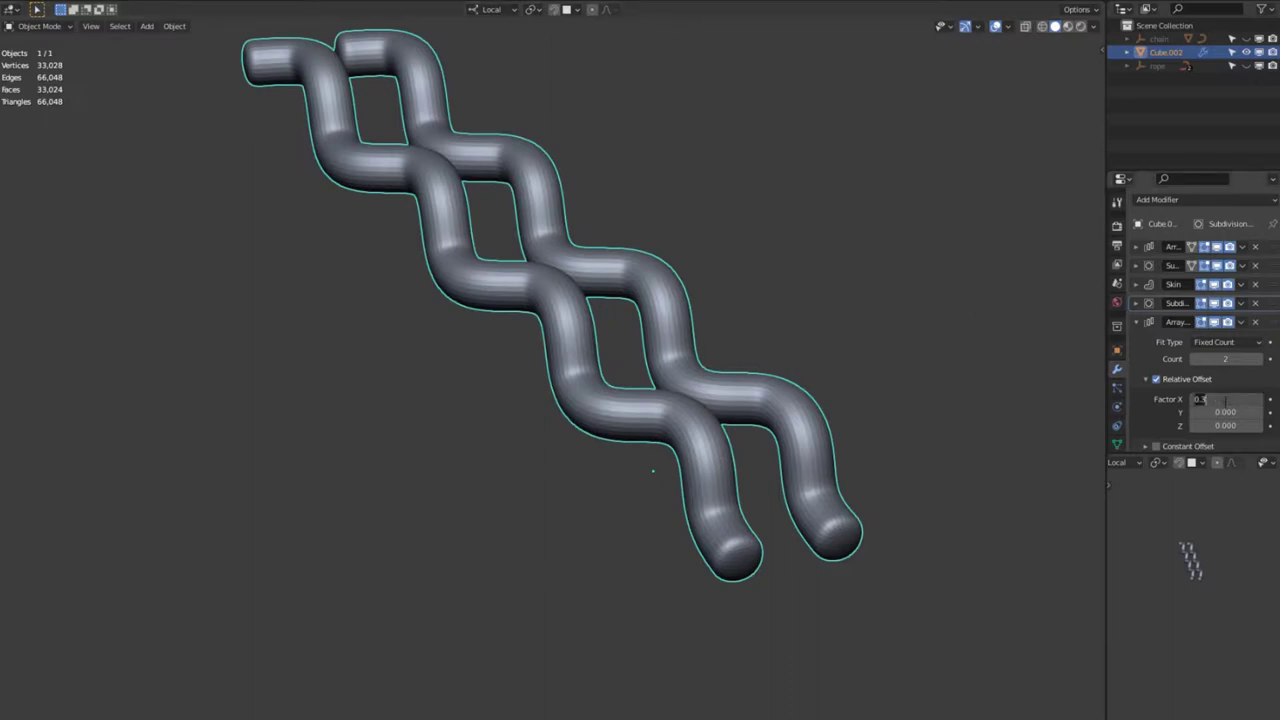
key(BackSpace)
text(0.1)
key(Tab)
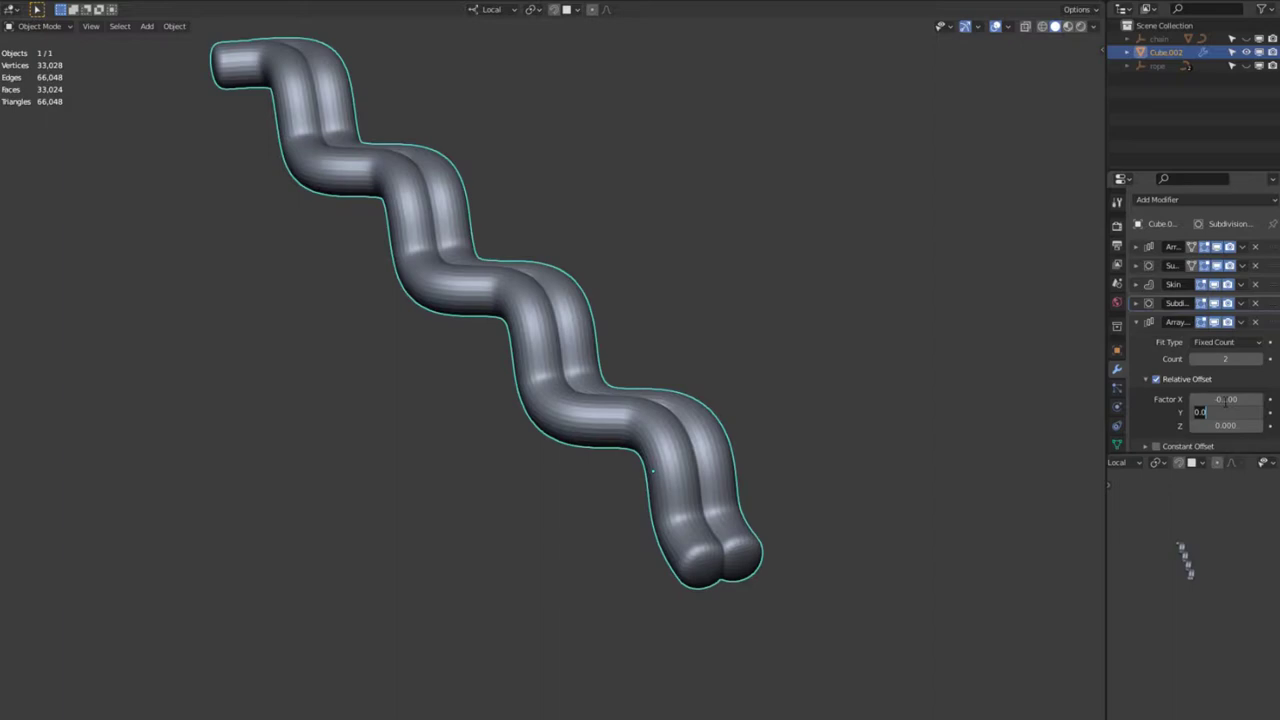
key(BackSpace)
text(0.1)
key(Tab)
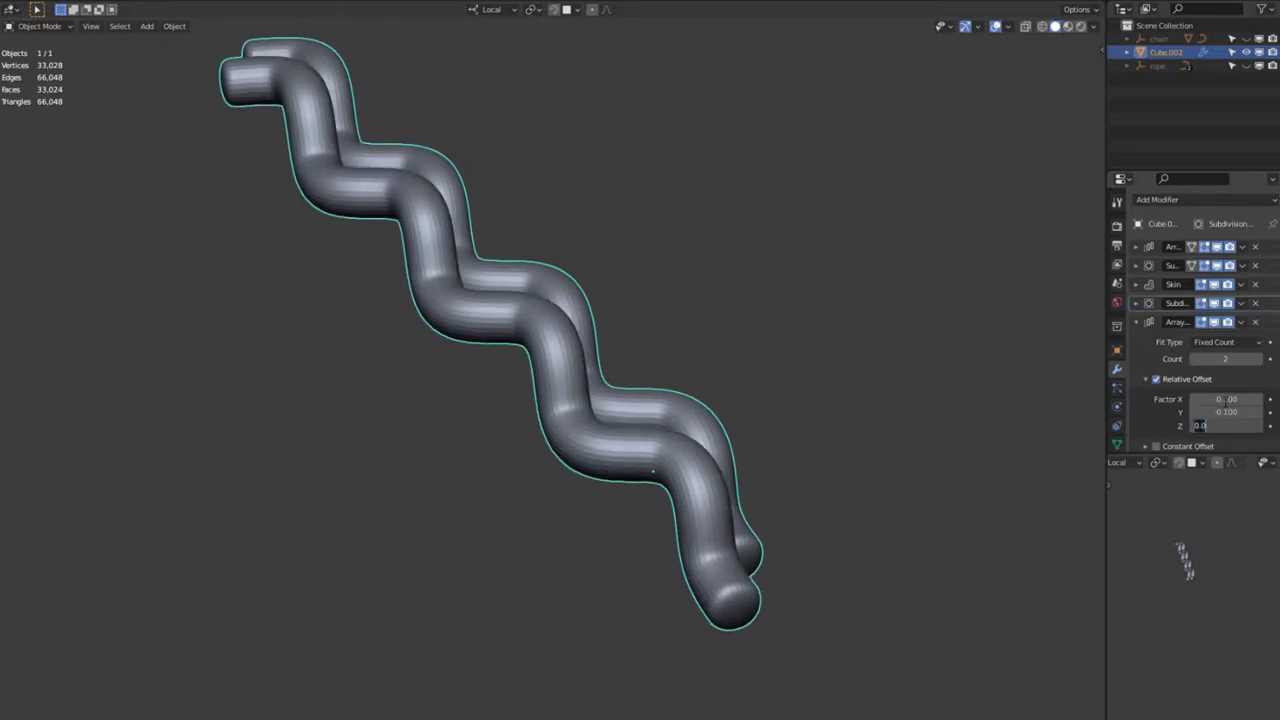
text(0.1)
key(Tab)
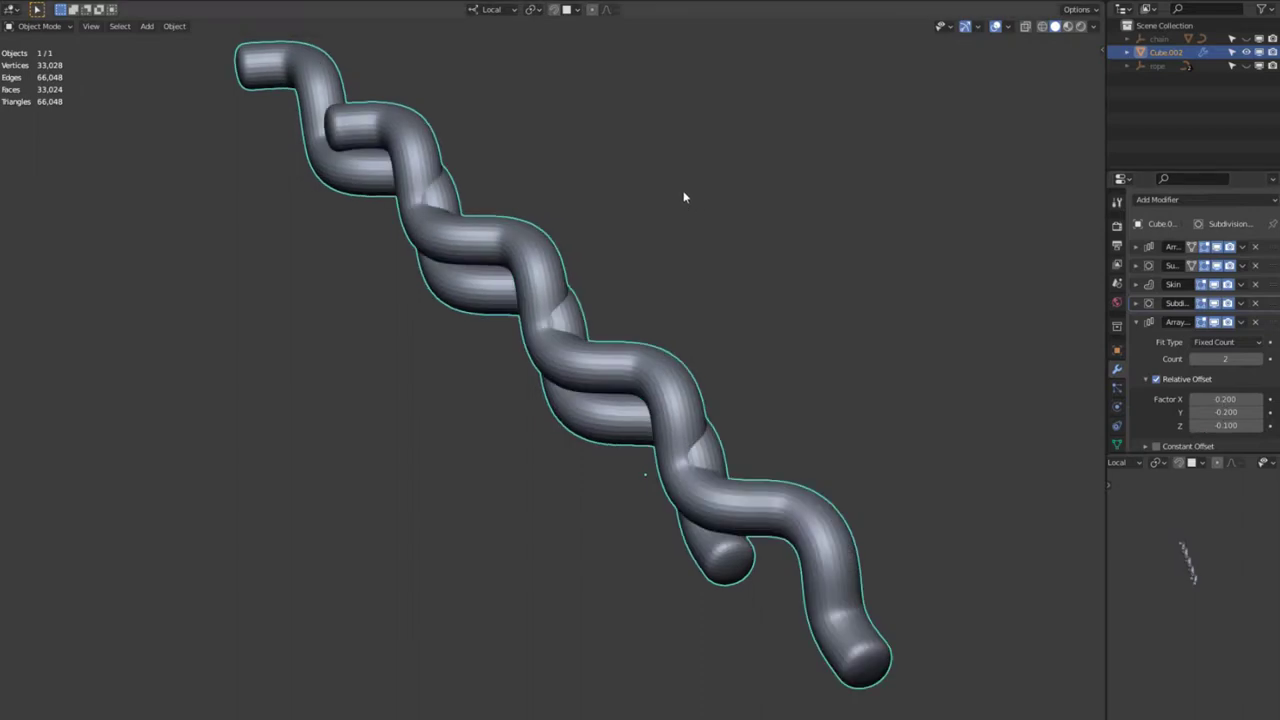
Scale up the skin radius of all the path's vertices in Edit Mode to thicken the strands
key(Tab)
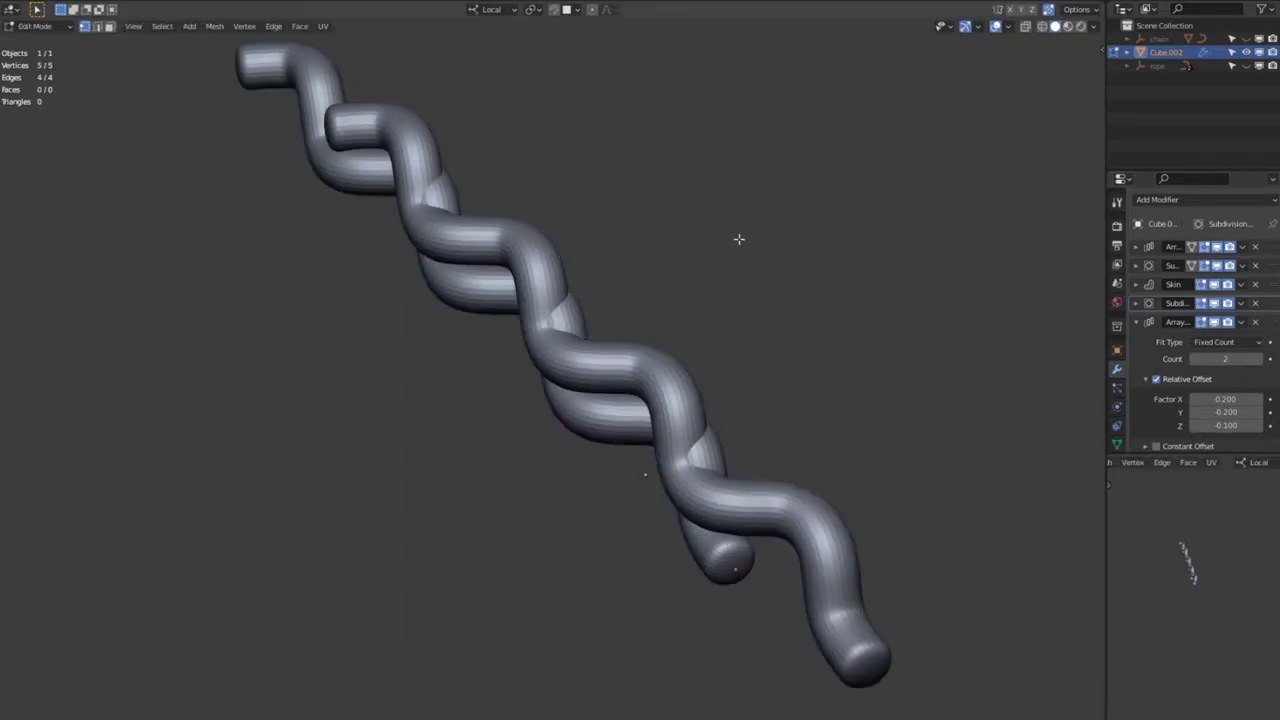
key(s)
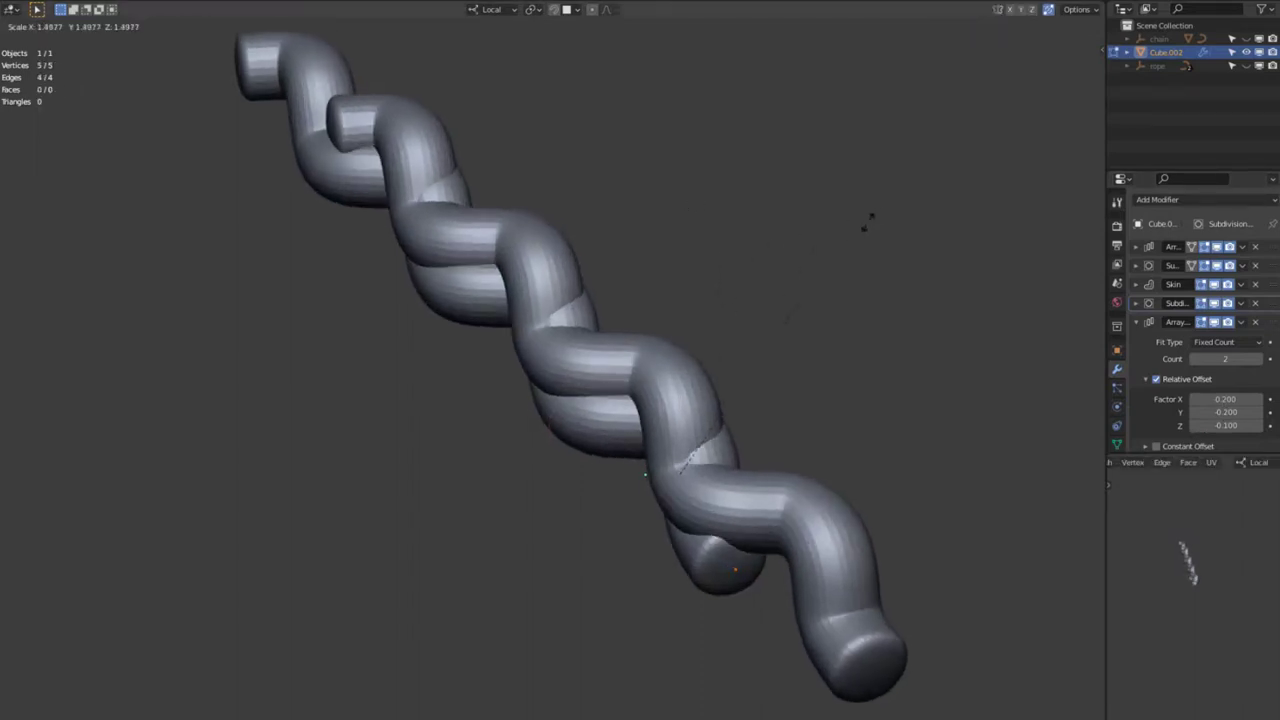
click(814, 200)
key(Tab)
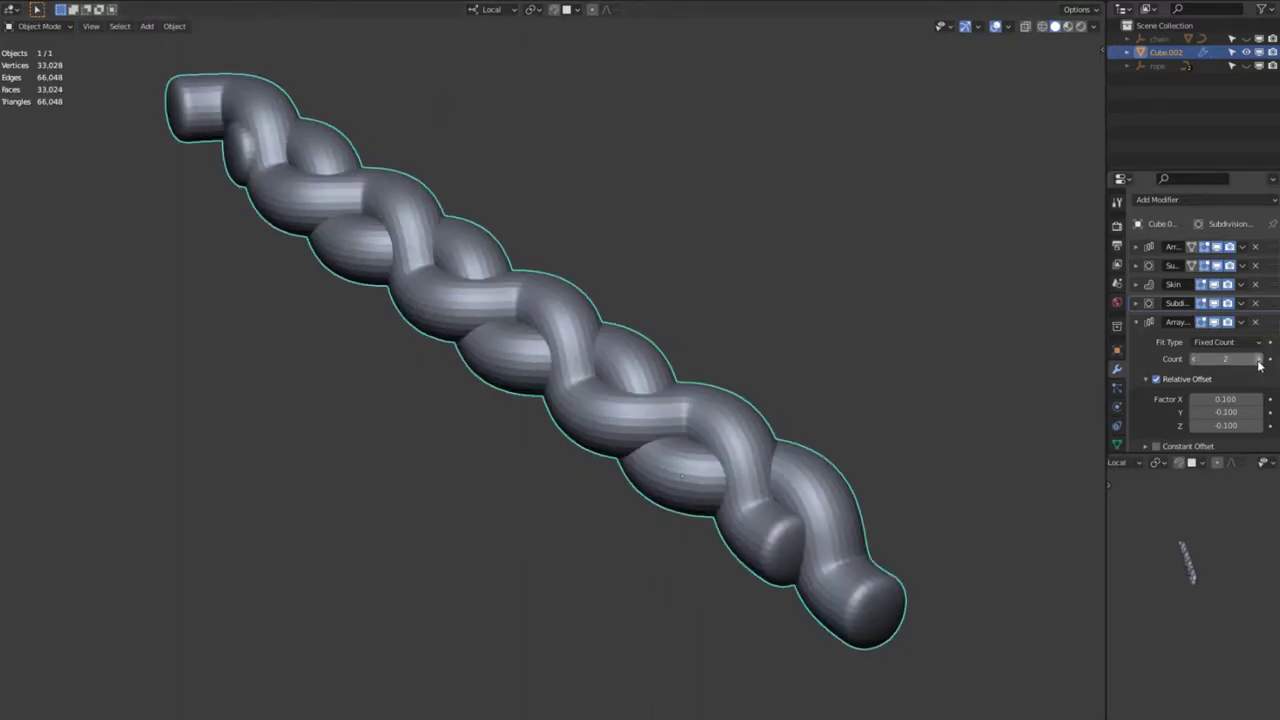
Set the second Array's count to 3 for three strands and reduce the first Array's count to 3
click(1257, 358)
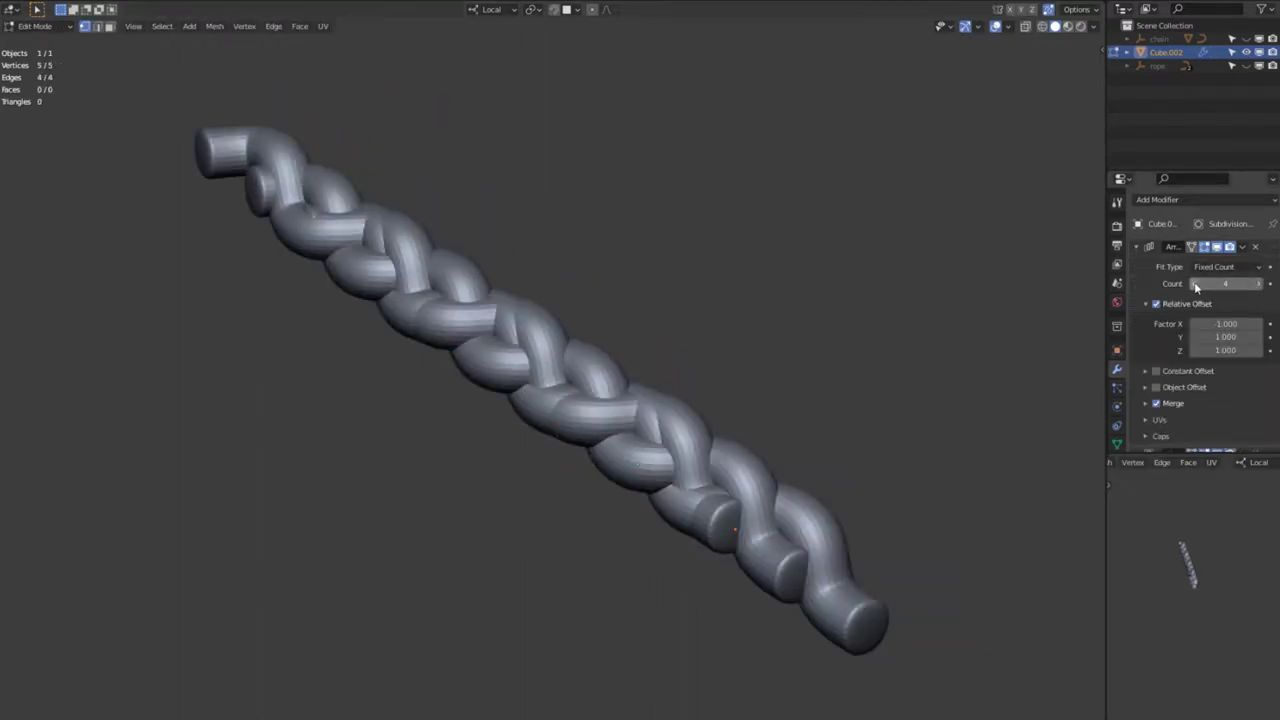
click(1194, 285)
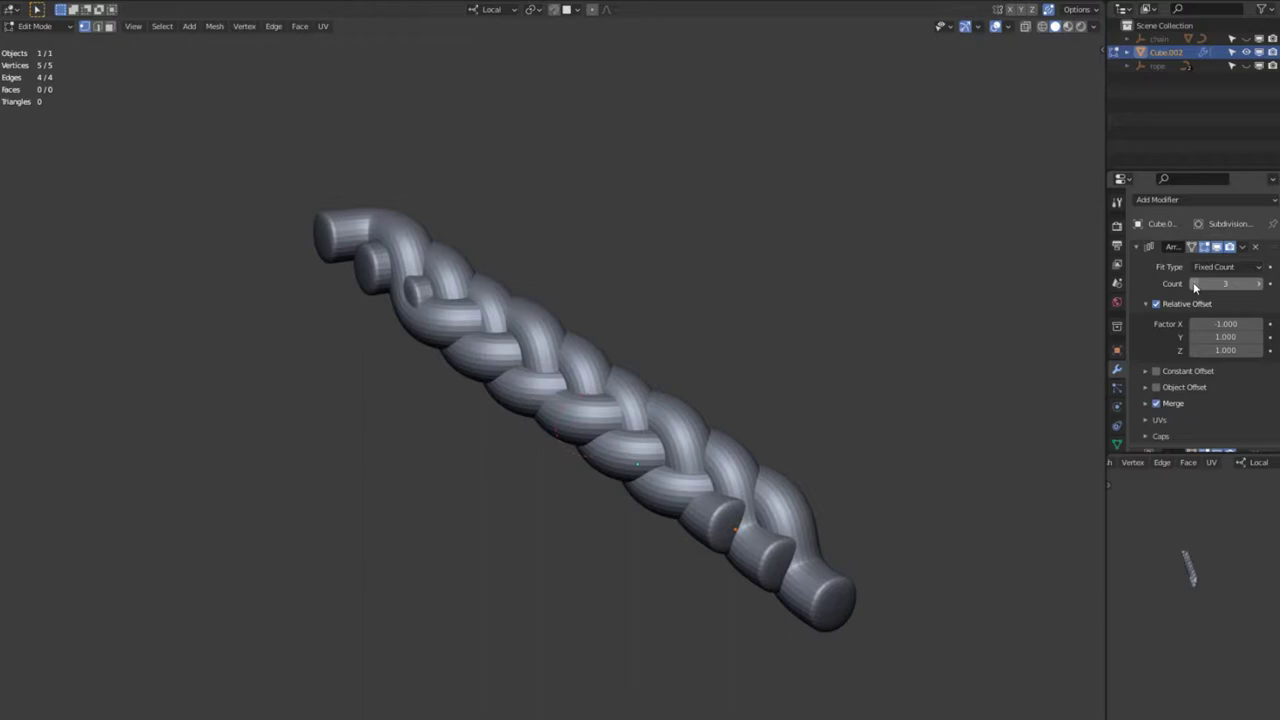
Scale the skin radius of all path vertices to about 0.7 and set the second Subdivision Surface modifier's viewport levels to 4
key(s)
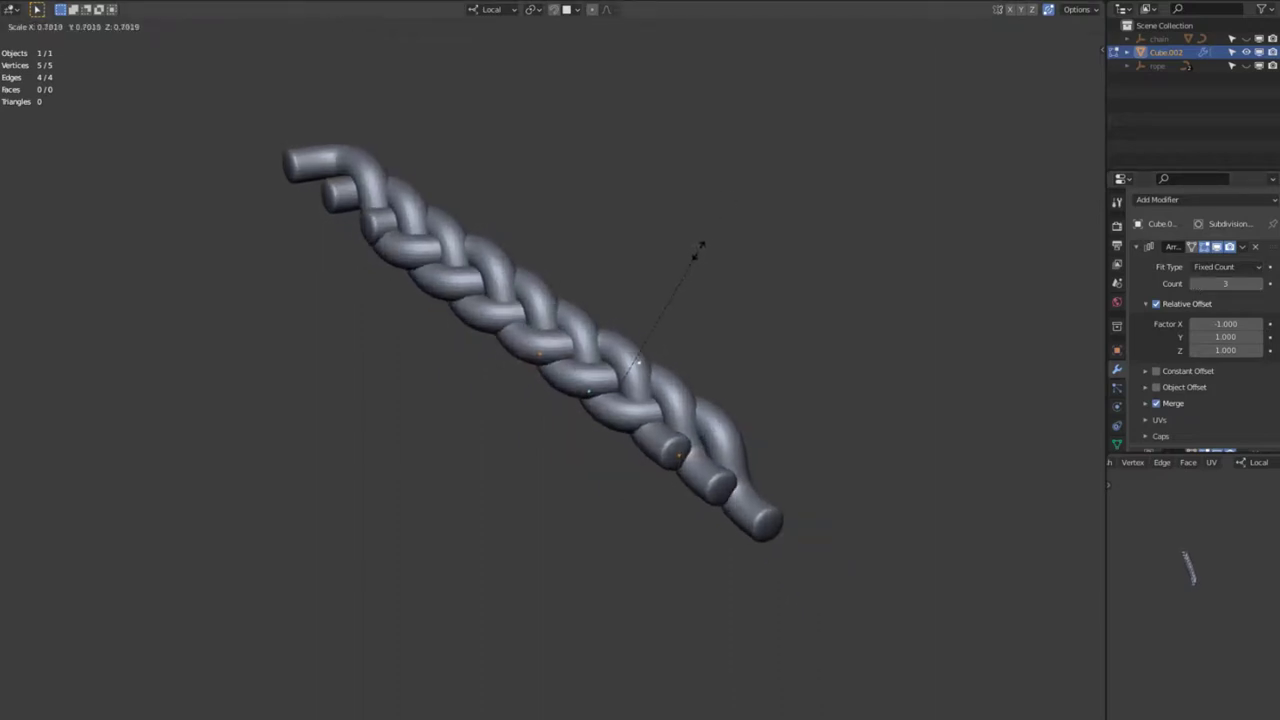
click(700, 245)
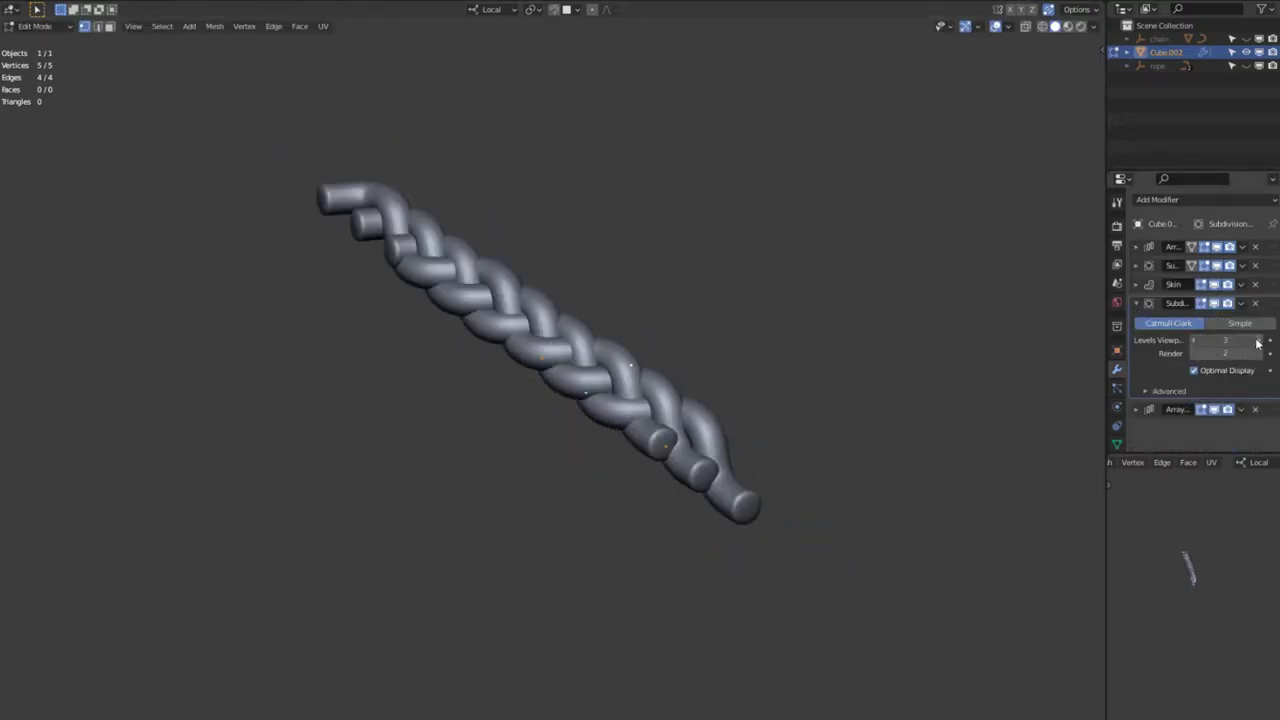
click(1258, 343)
scroll(820, 204, up, 4)
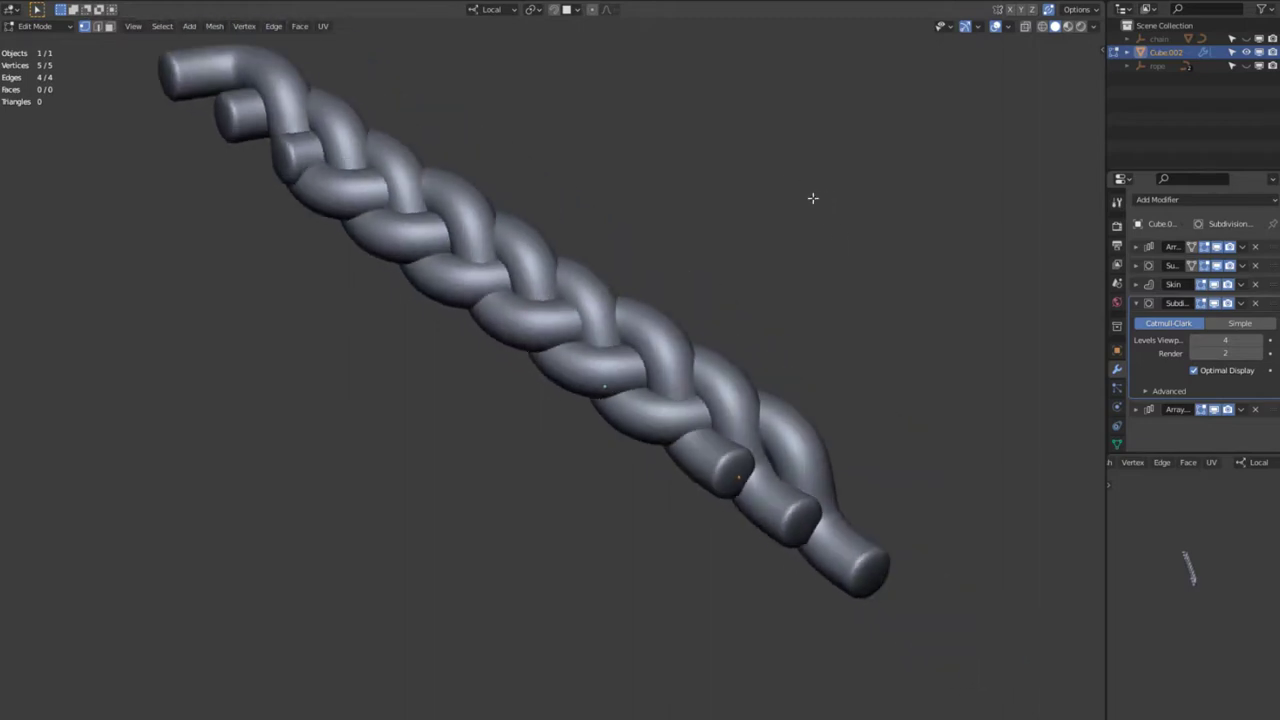
scroll(817, 197, down, 5)
scroll(850, 245, up, 4)
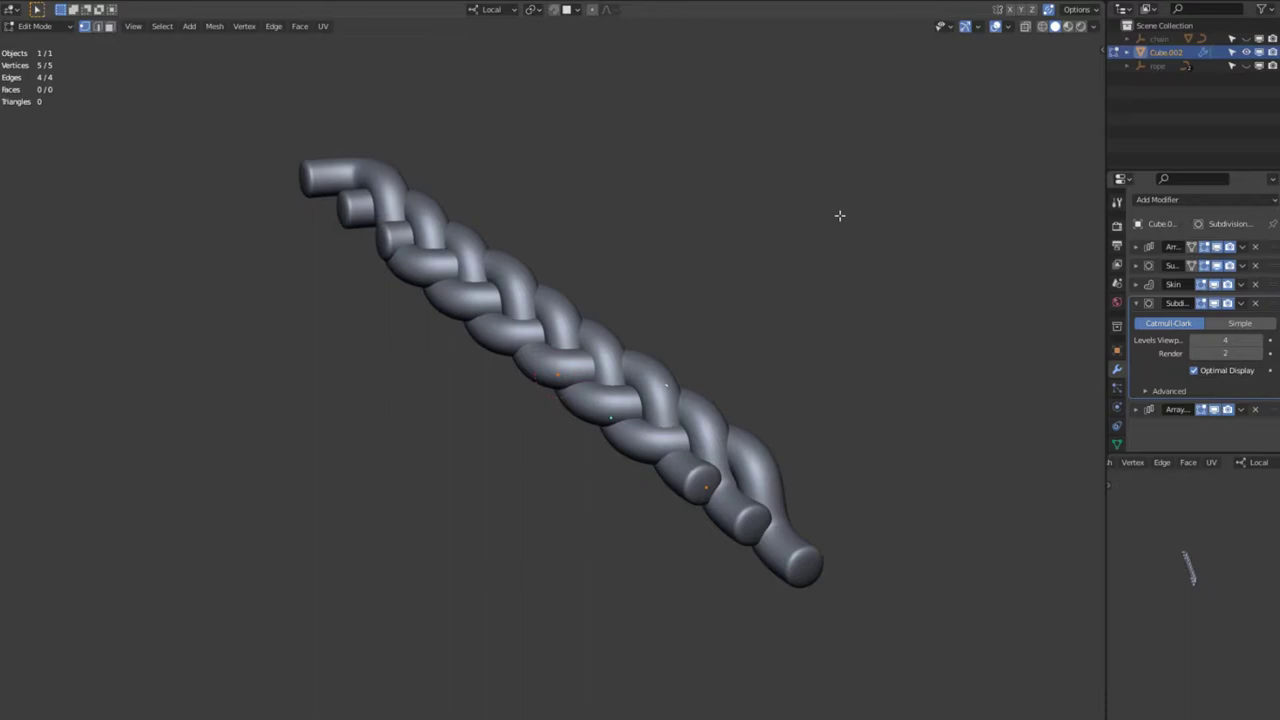
key(Tab)
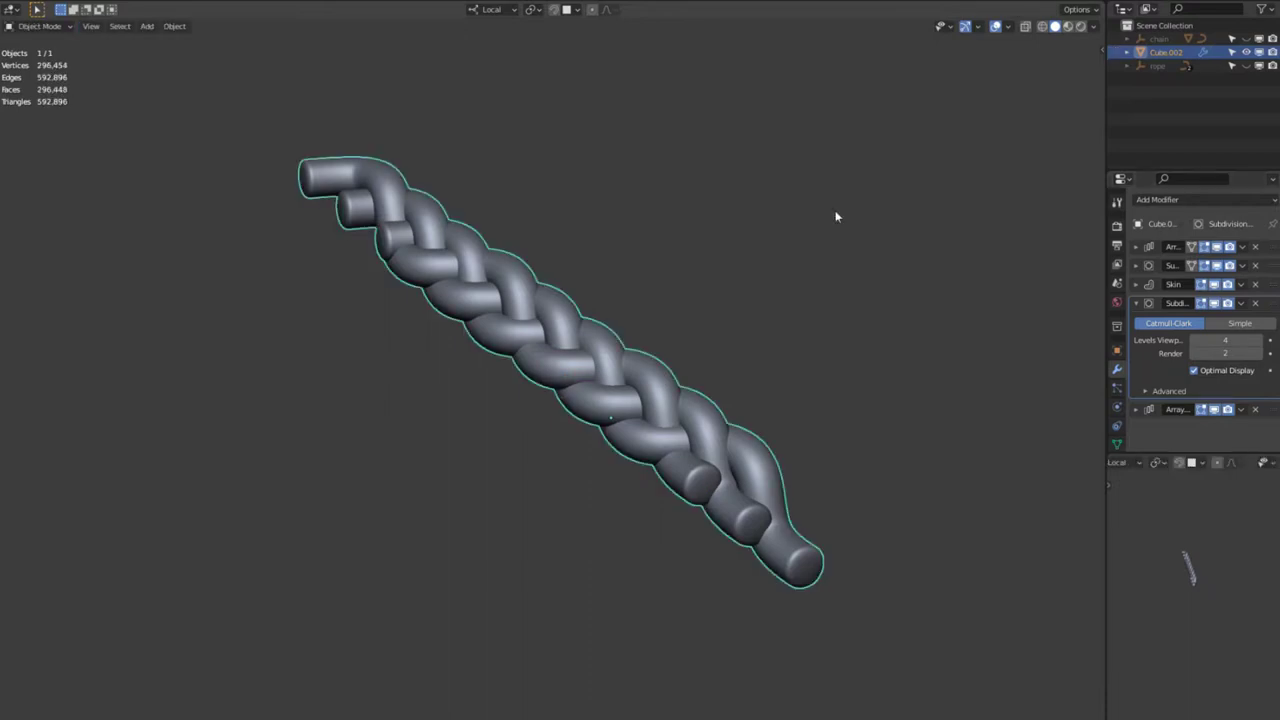
Convert the duplicate braid.001 to a mesh
key(g)
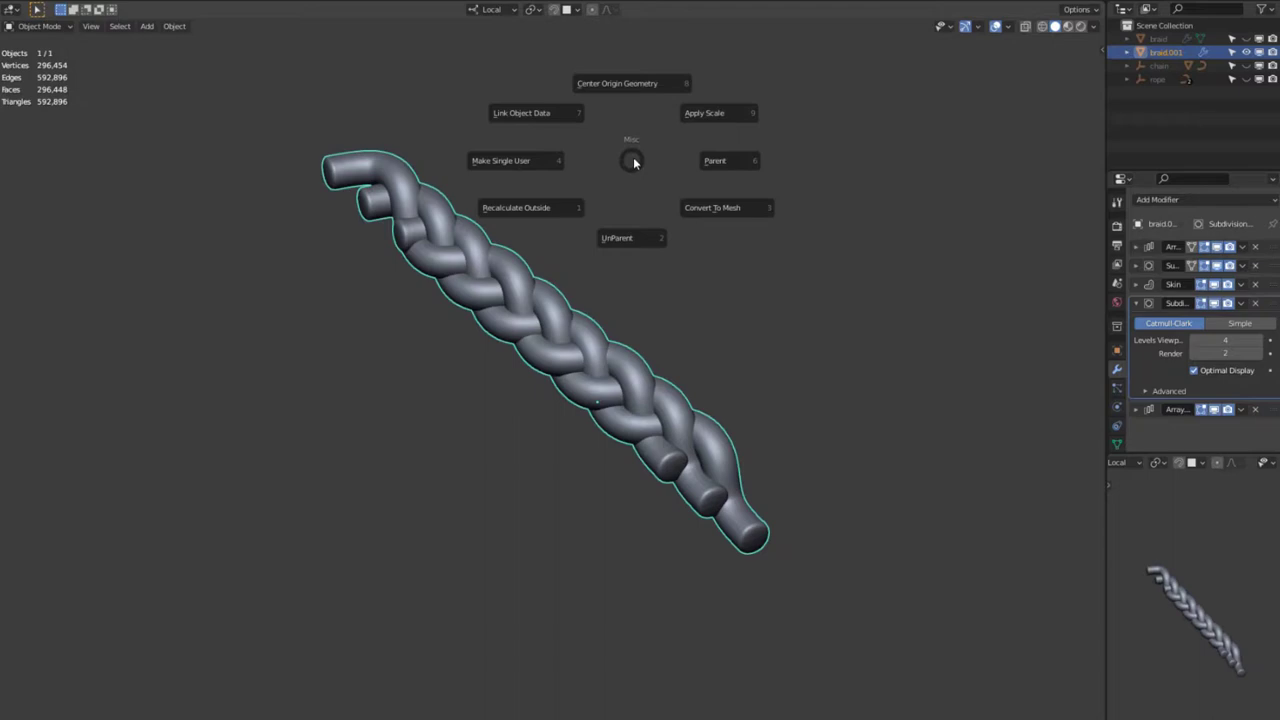
click(688, 206)
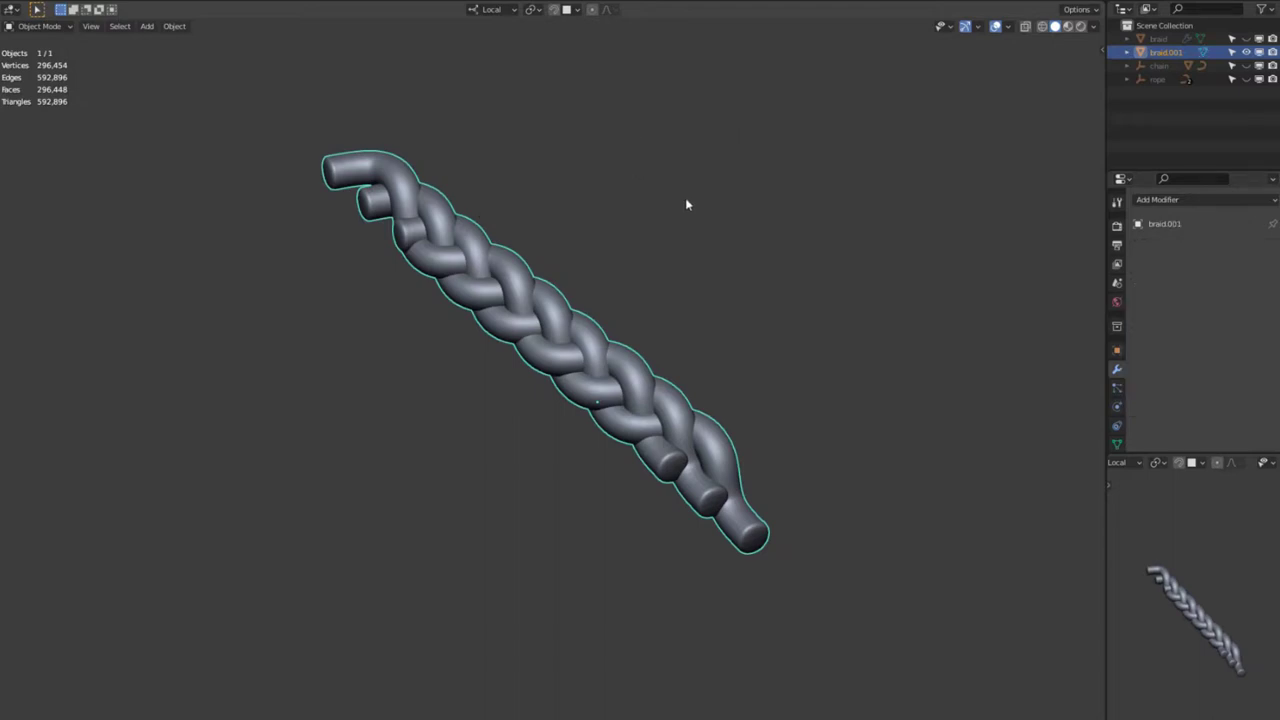
Trackball-rotate only the origin of the converted braid, turning its local axes toward the braid's direction
mouse_move(638, 218)
middle_down()
mouse_move(617, 223)
mouse_move(644, 216)
middle_up()
key(grave)
click(622, 215)
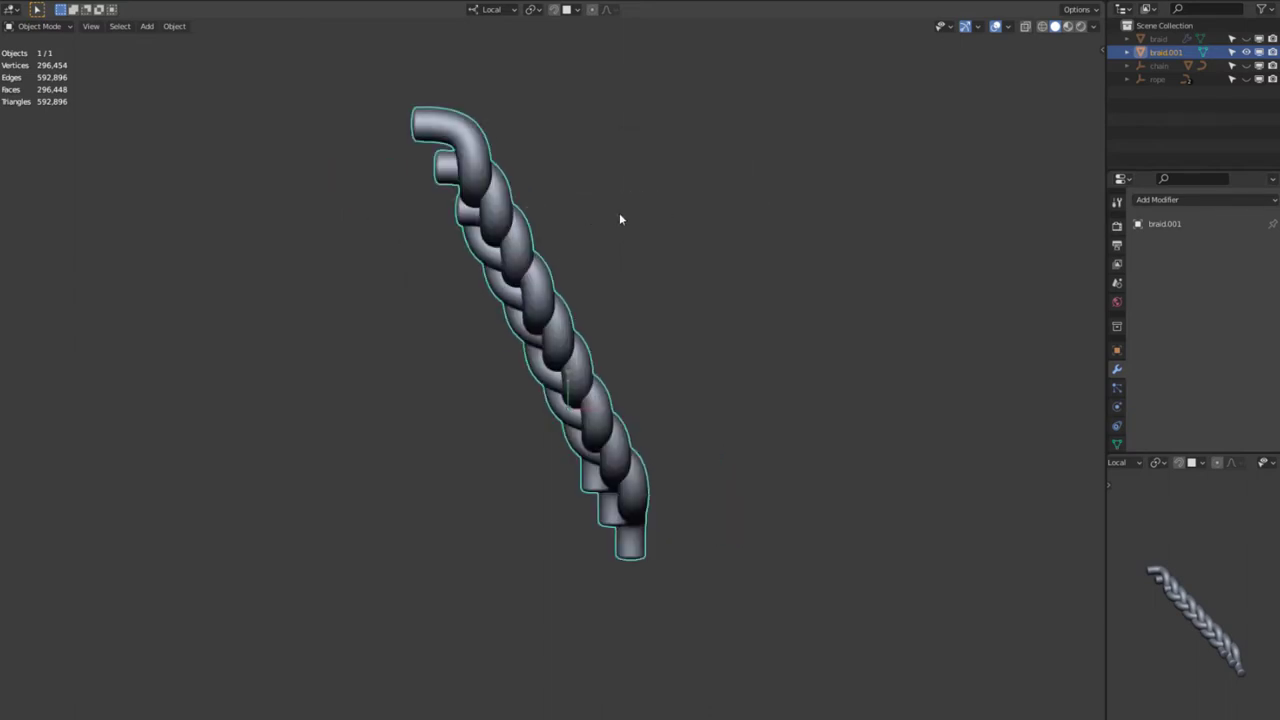
key(r)
key(r)
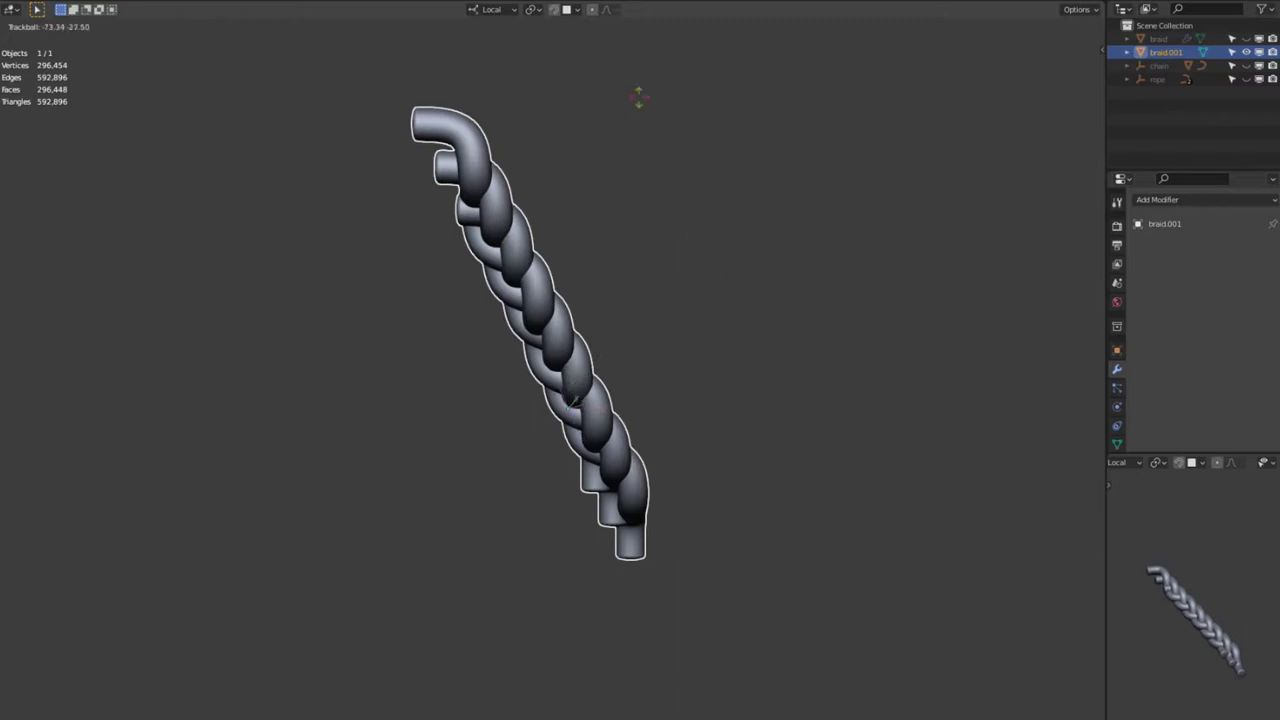
click(637, 86)
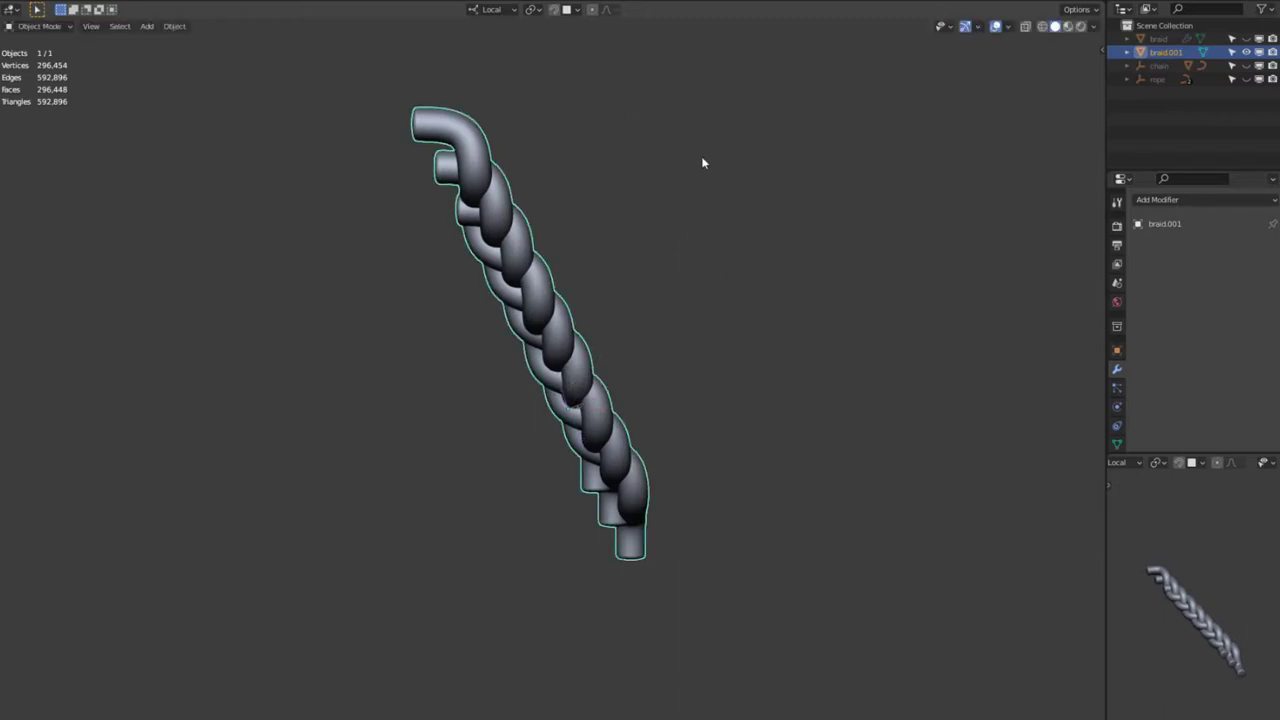
key(grave)
click(669, 162)
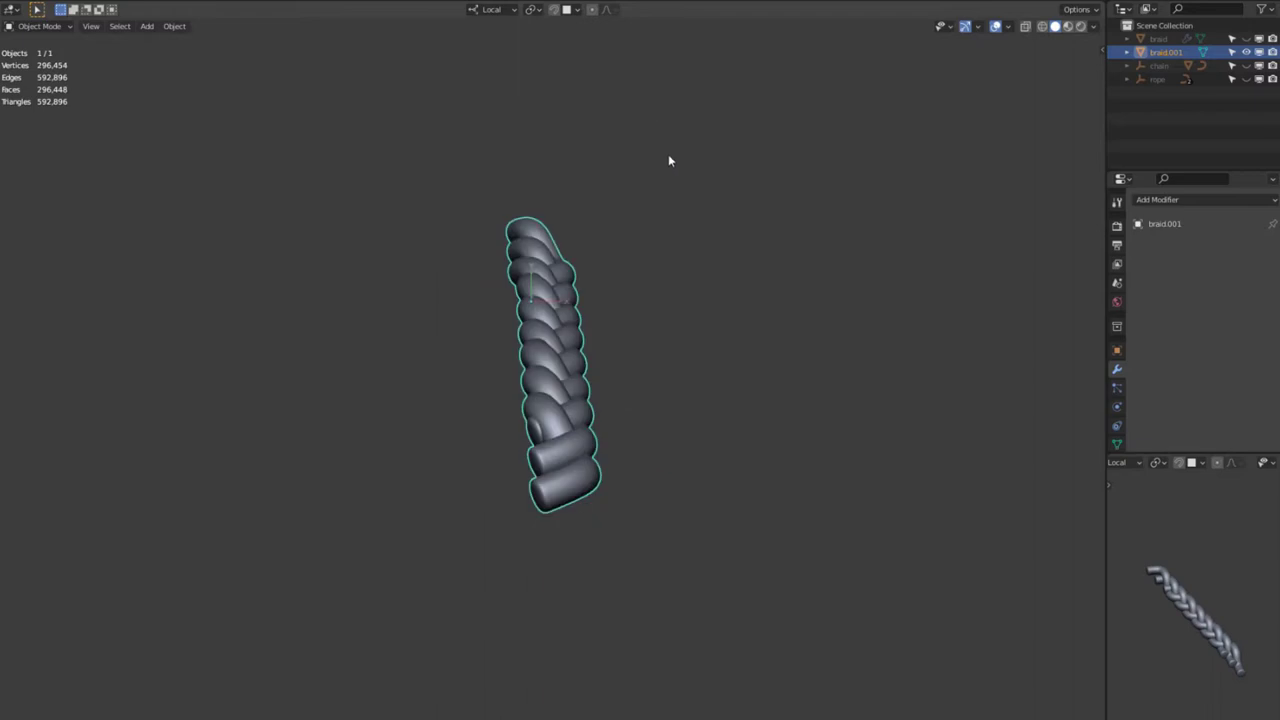
key(r)
key(r)
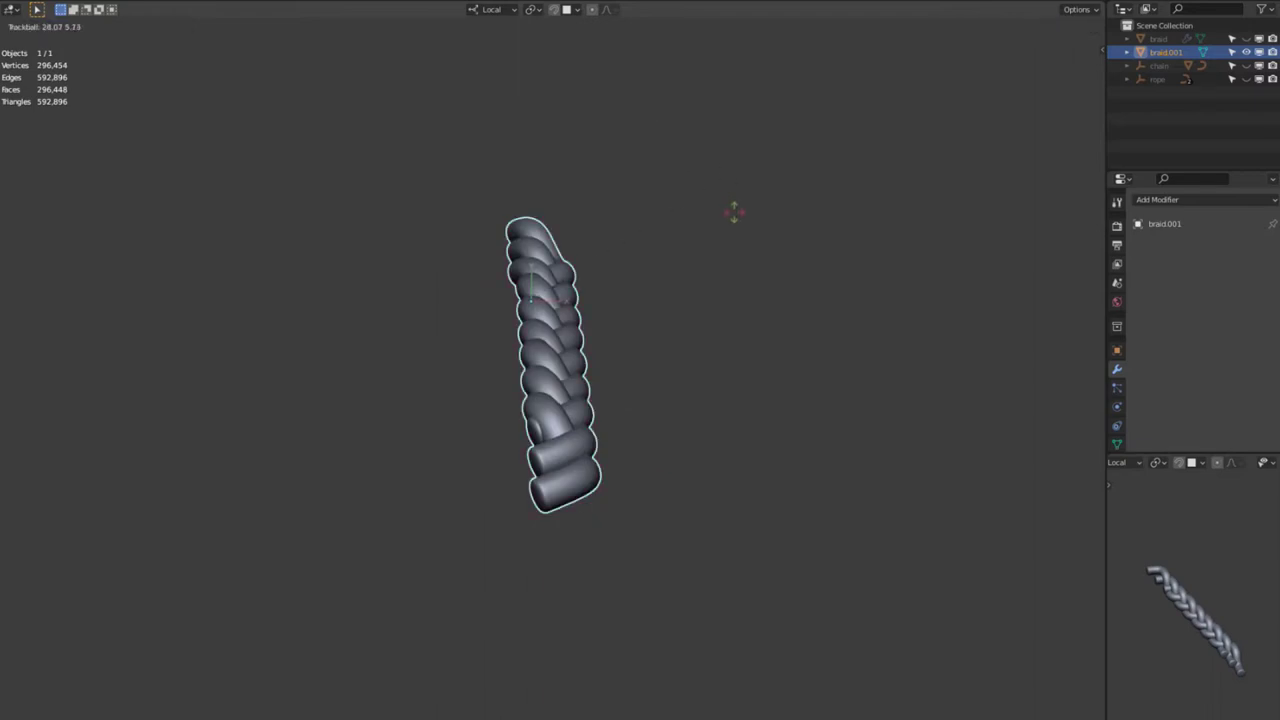
right_click(735, 230)
Trackball-rotate the braid's origin again to refine its local axes, and check the alignment from several views
key(grave)
click(686, 209)
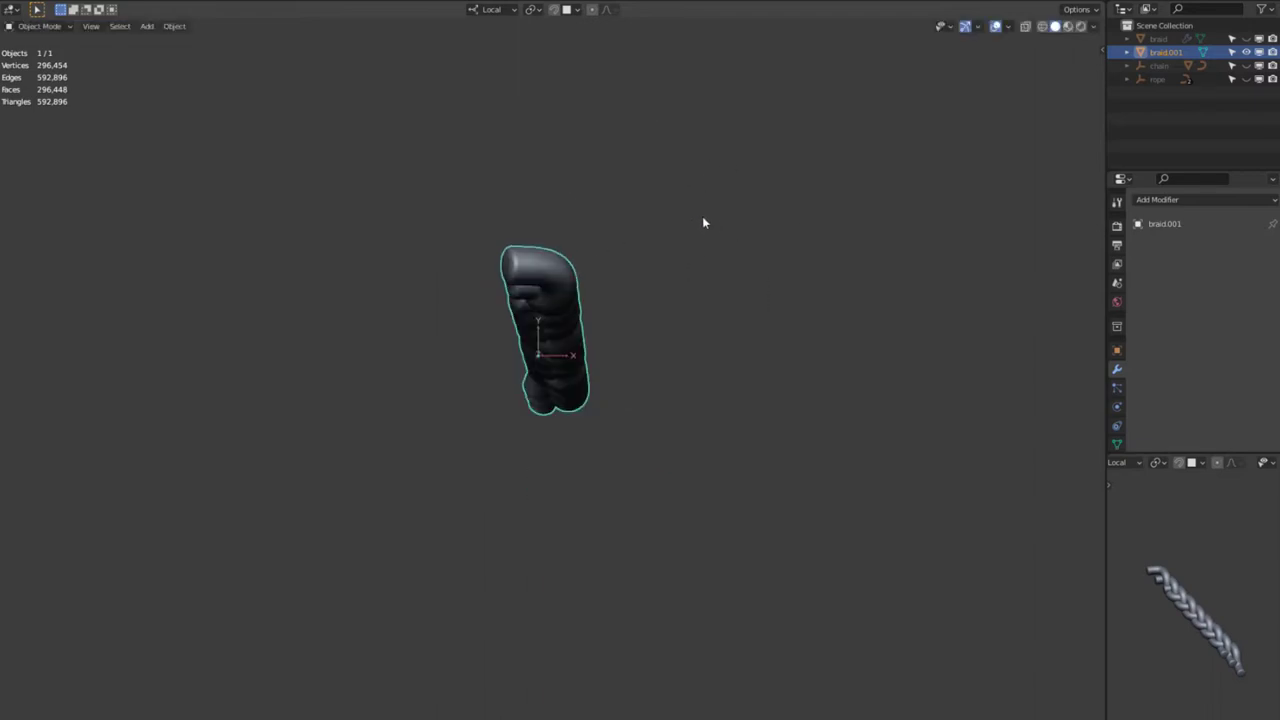
key(r)
key(r)
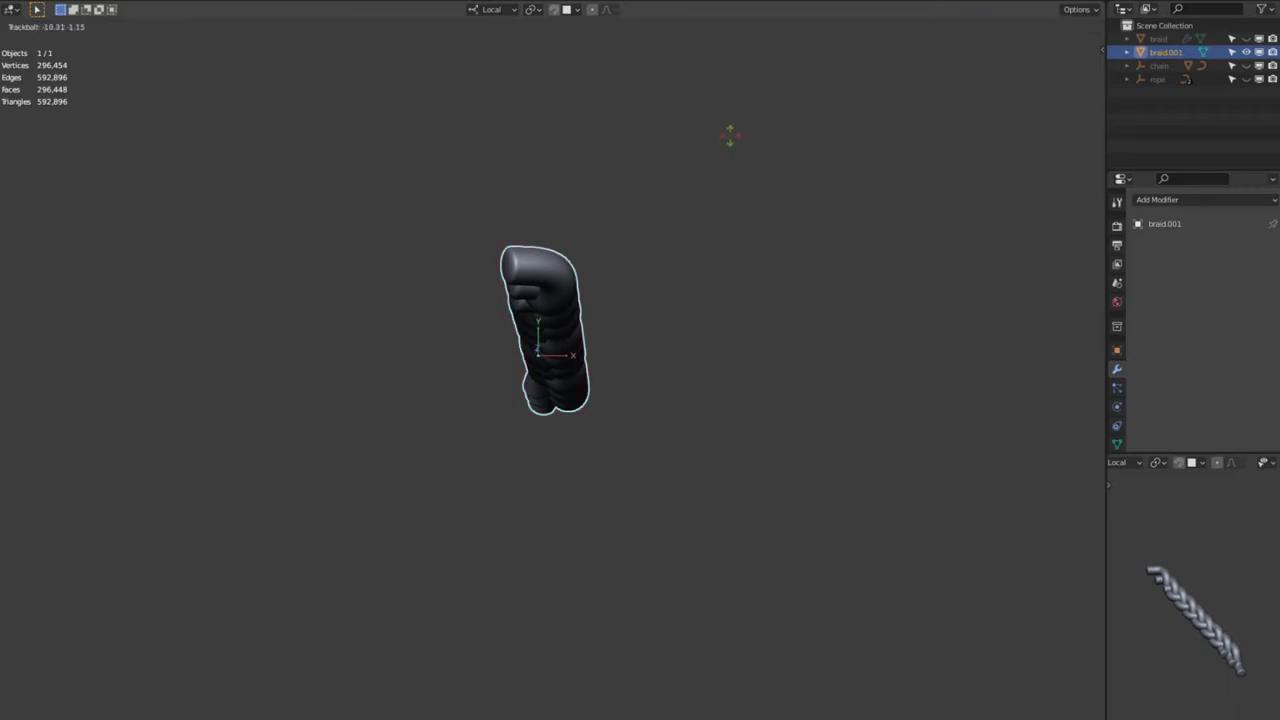
click(731, 124)
key(grave)
click(678, 150)
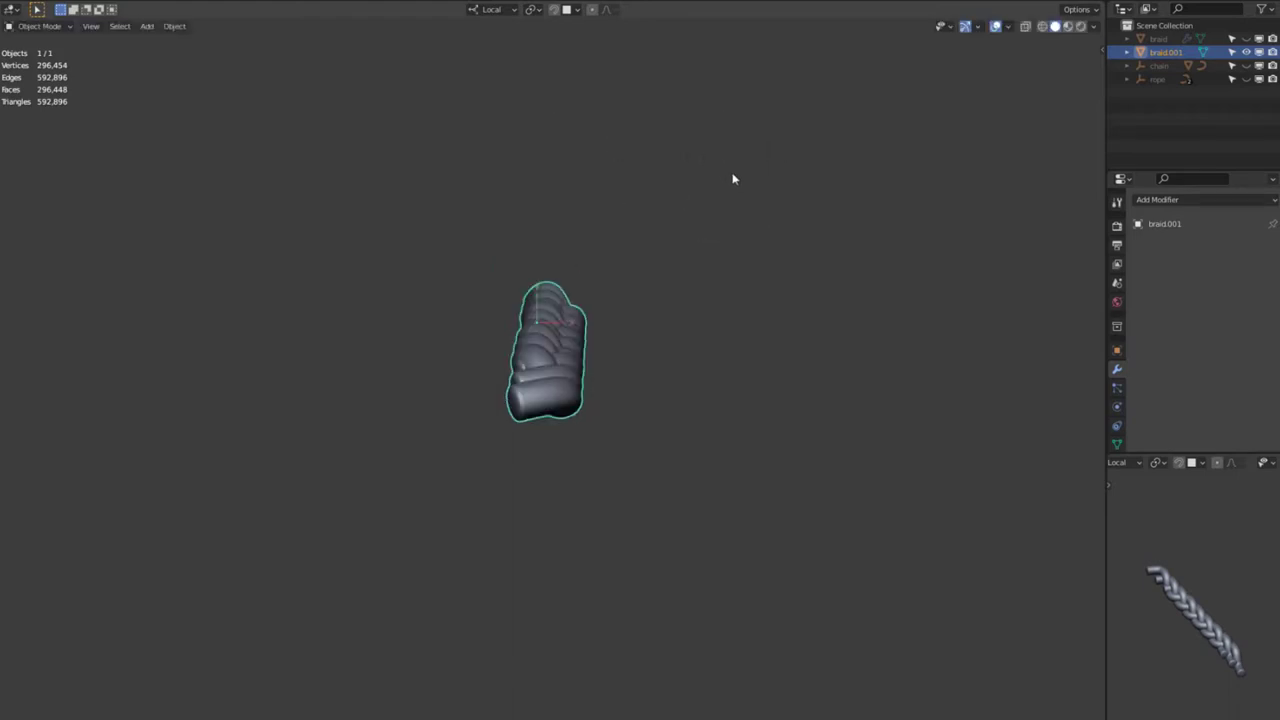
middle_drag(723, 238, 672, 232)
key(grave)
click(694, 224)
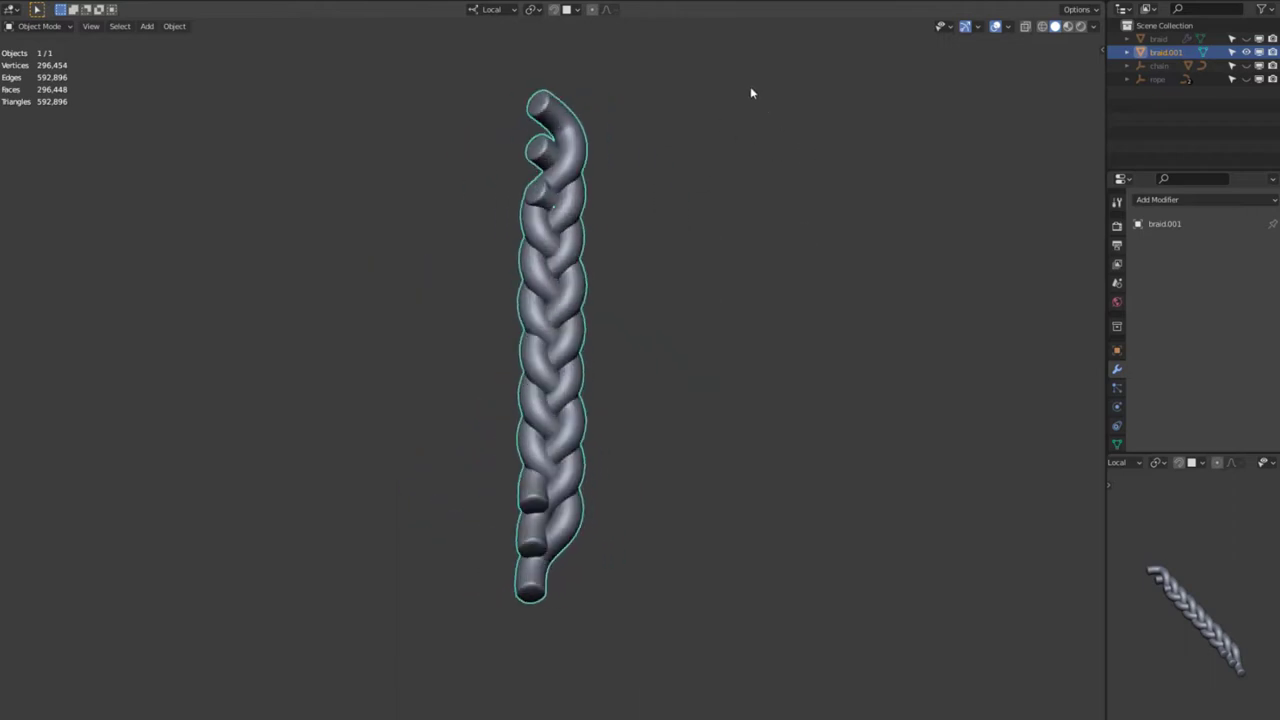
Add a Bezier curve and scale its control points up by about 5.8 in Edit Mode
key(shift+a)
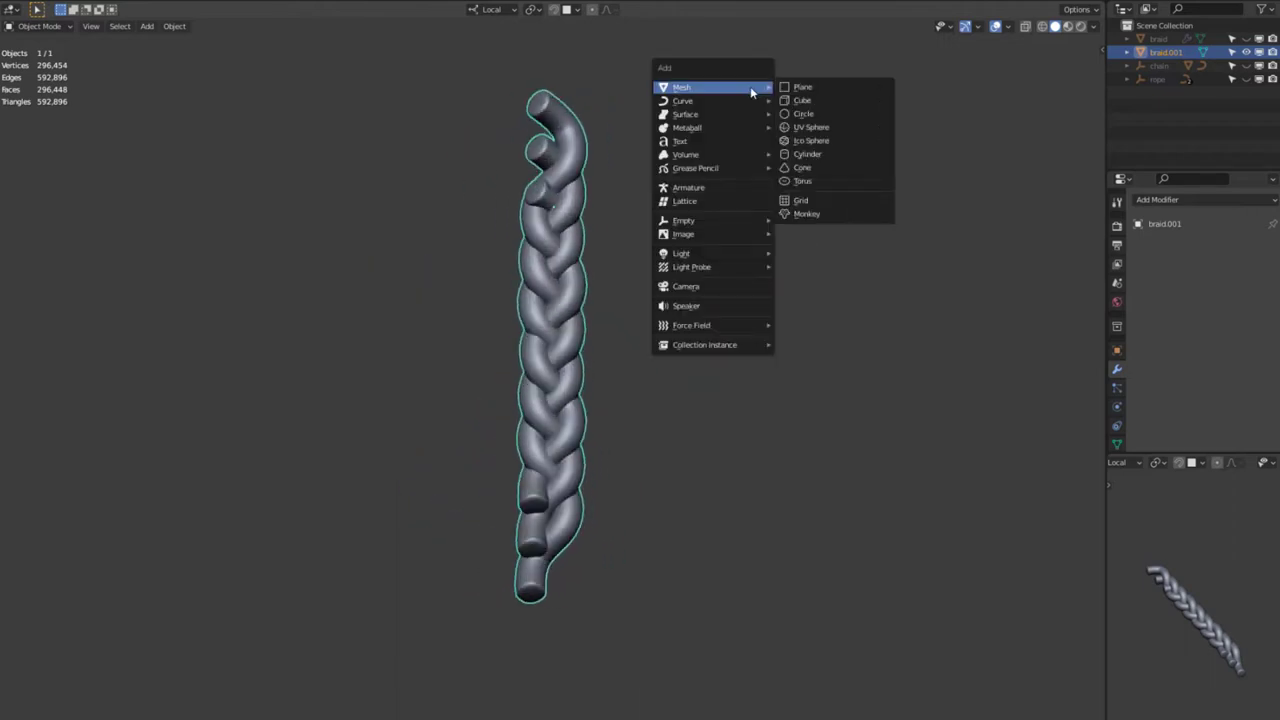
mouse_move(750, 101)
click(800, 103)
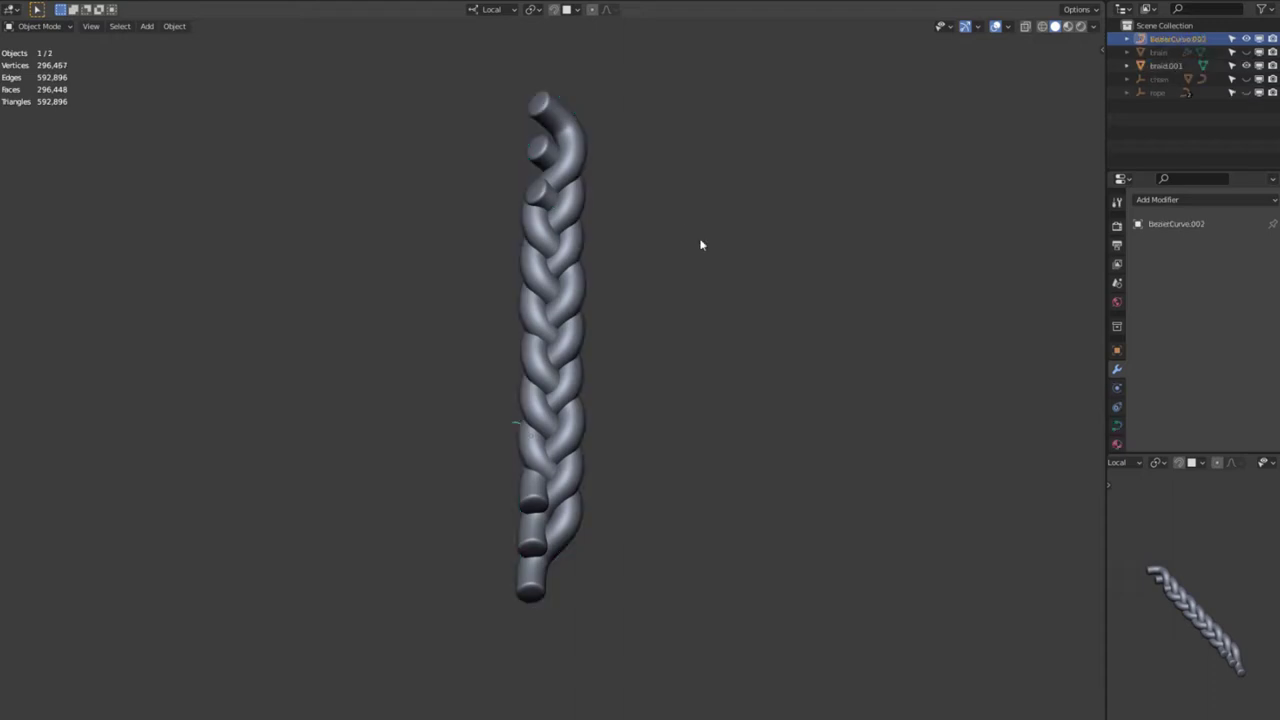
key(Tab)
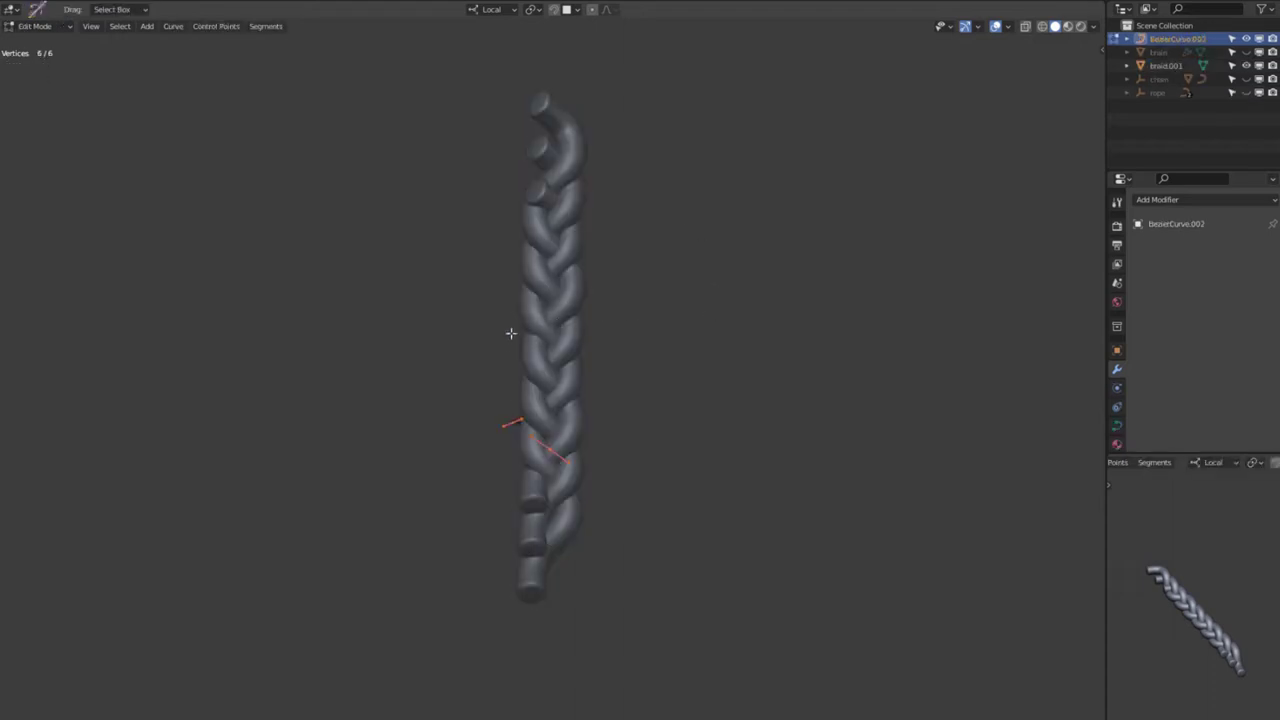
key(s)
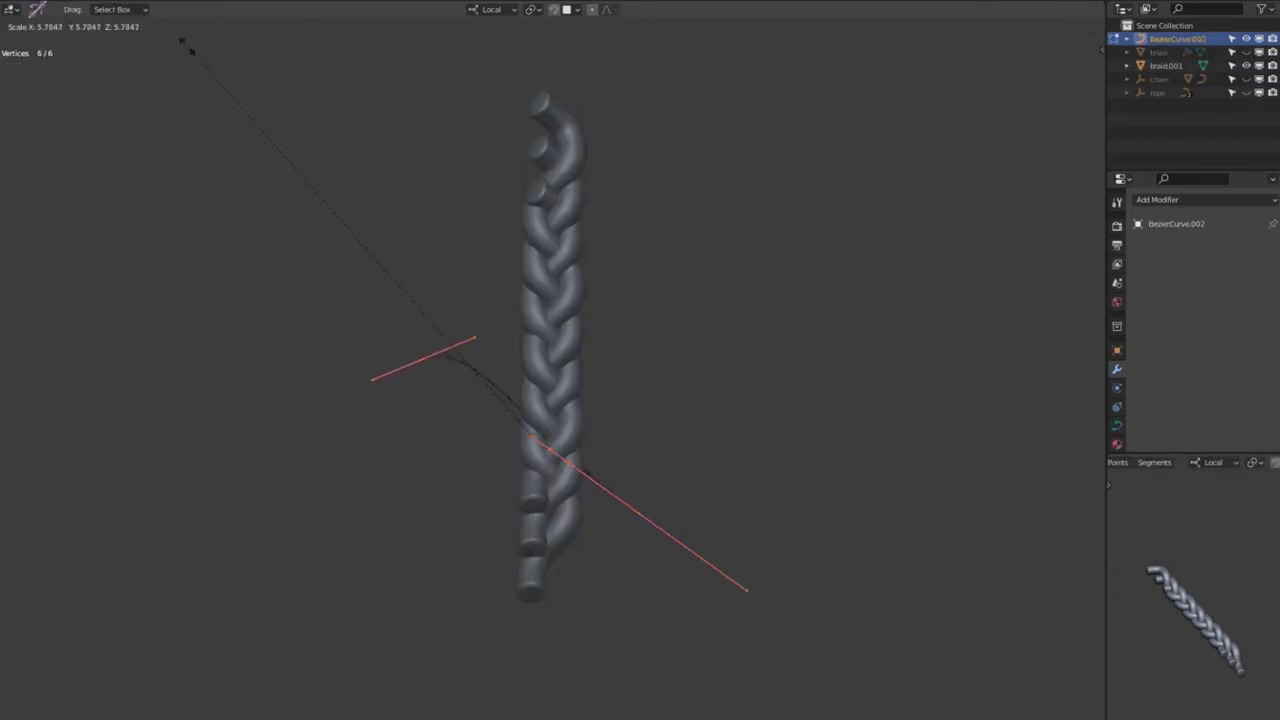
click(192, 50)
key(Tab)
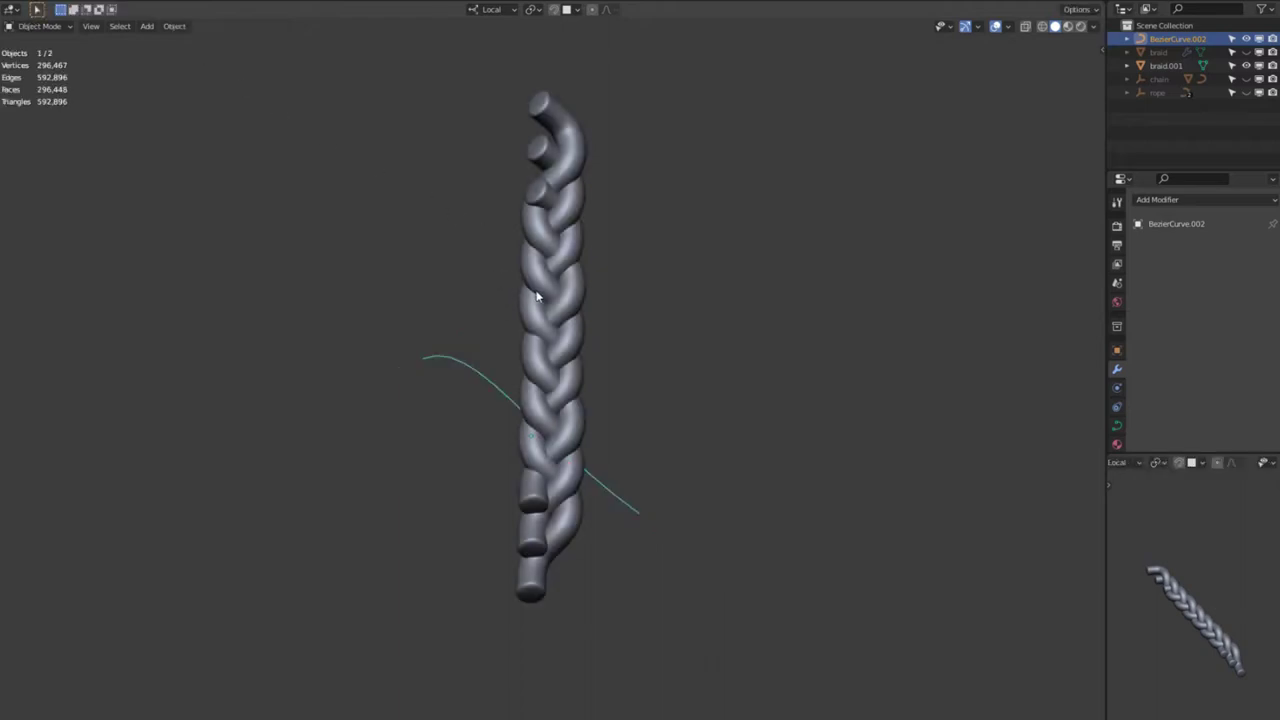
Select the braid with the Bezier curve active, and copy the curve's location and rotation to the braid
click(540, 296)
middle_drag(608, 237, 669, 172)
shift+click(464, 323)
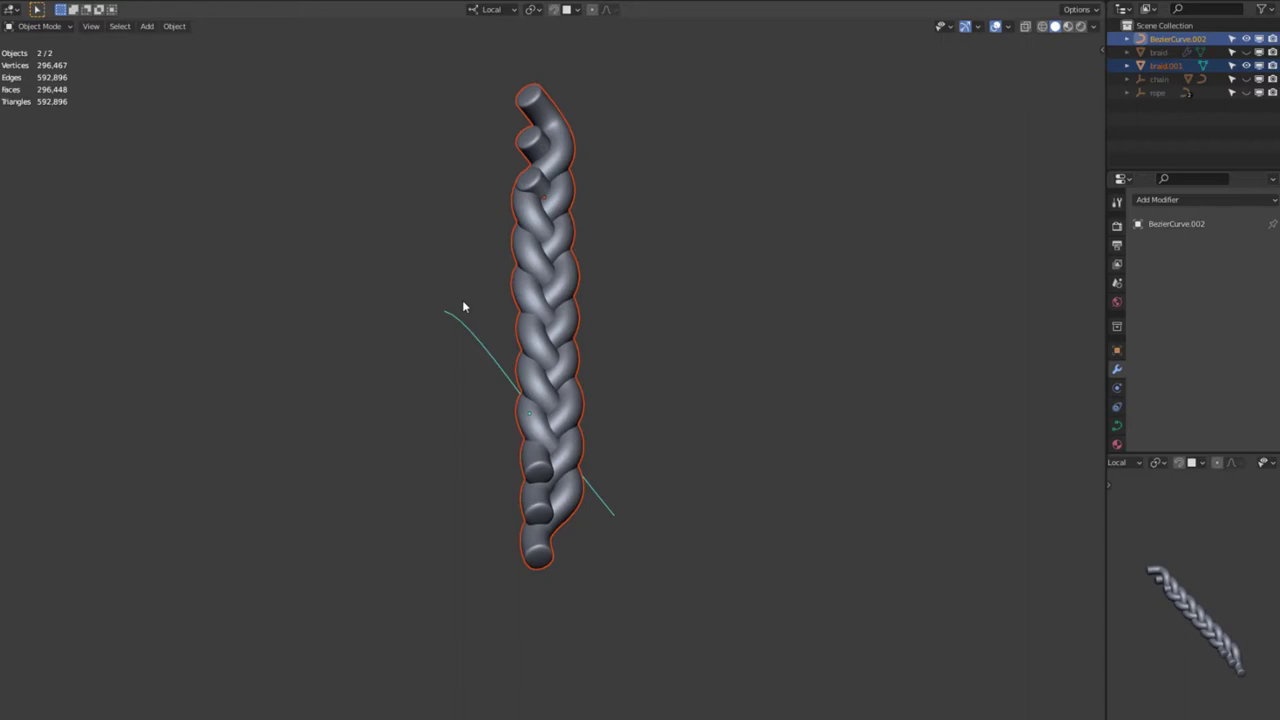
key(ctrl+c)
click(463, 302)
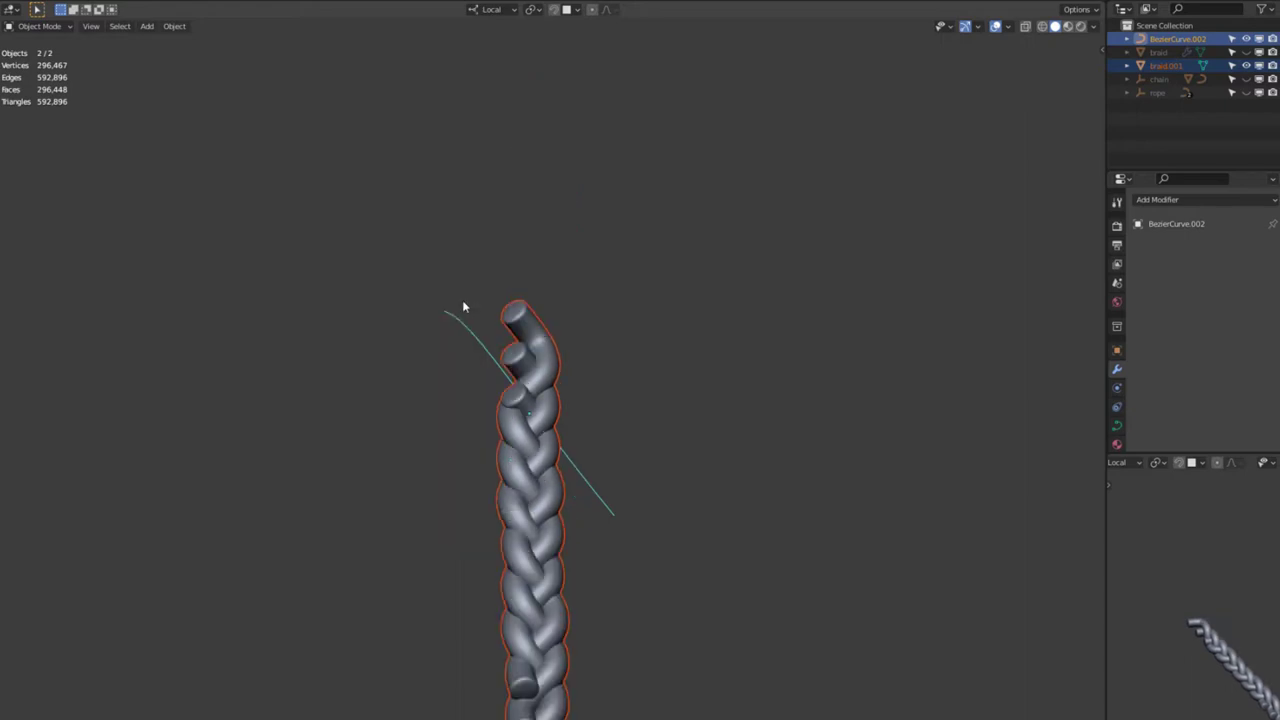
key(ctrl+c)
click(462, 301)
click(508, 282)
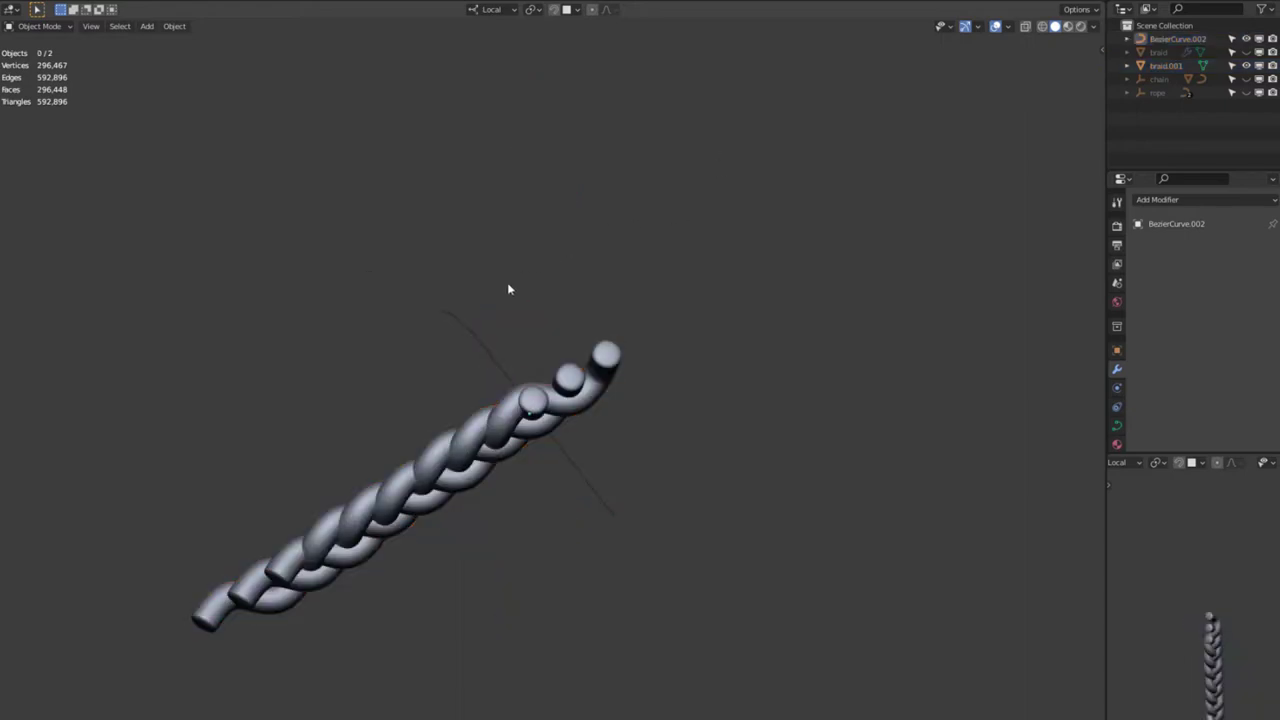
Add a Curve modifier to the converted braid and pick the Bezier curve as its curve object
click(470, 322)
shift+middle_drag(685, 211, 656, 116)
click(588, 328)
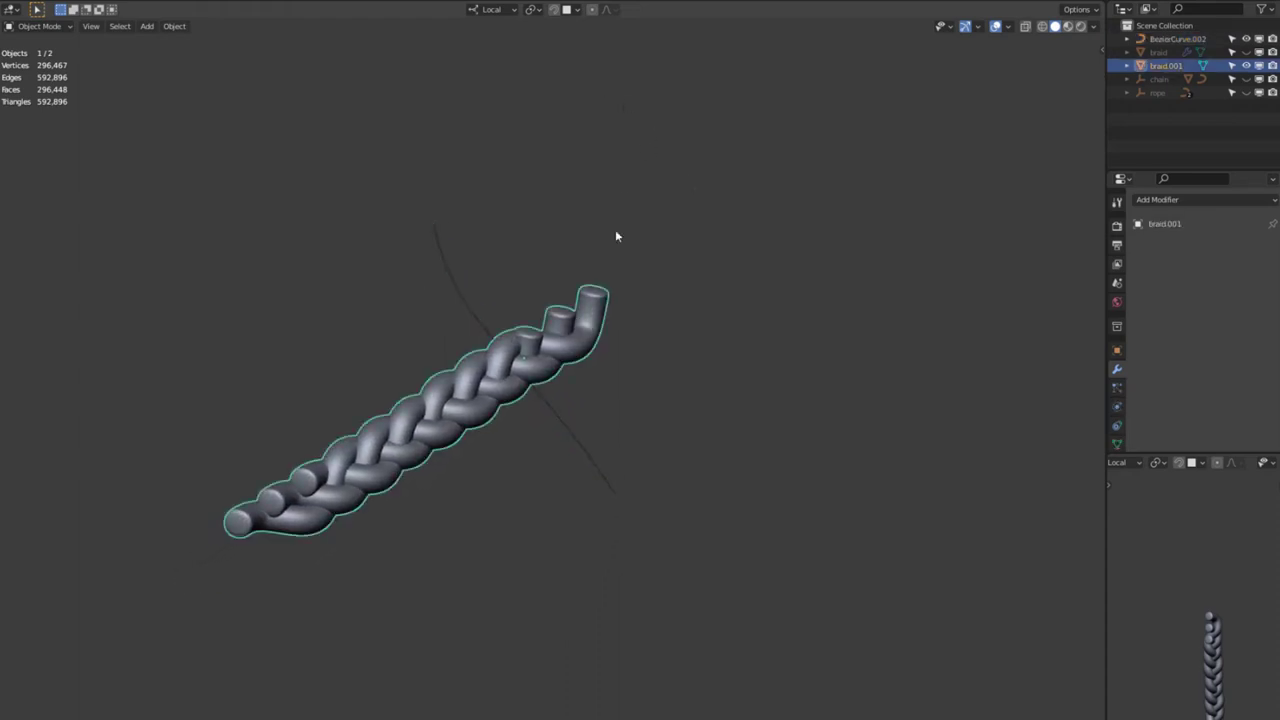
key(q)
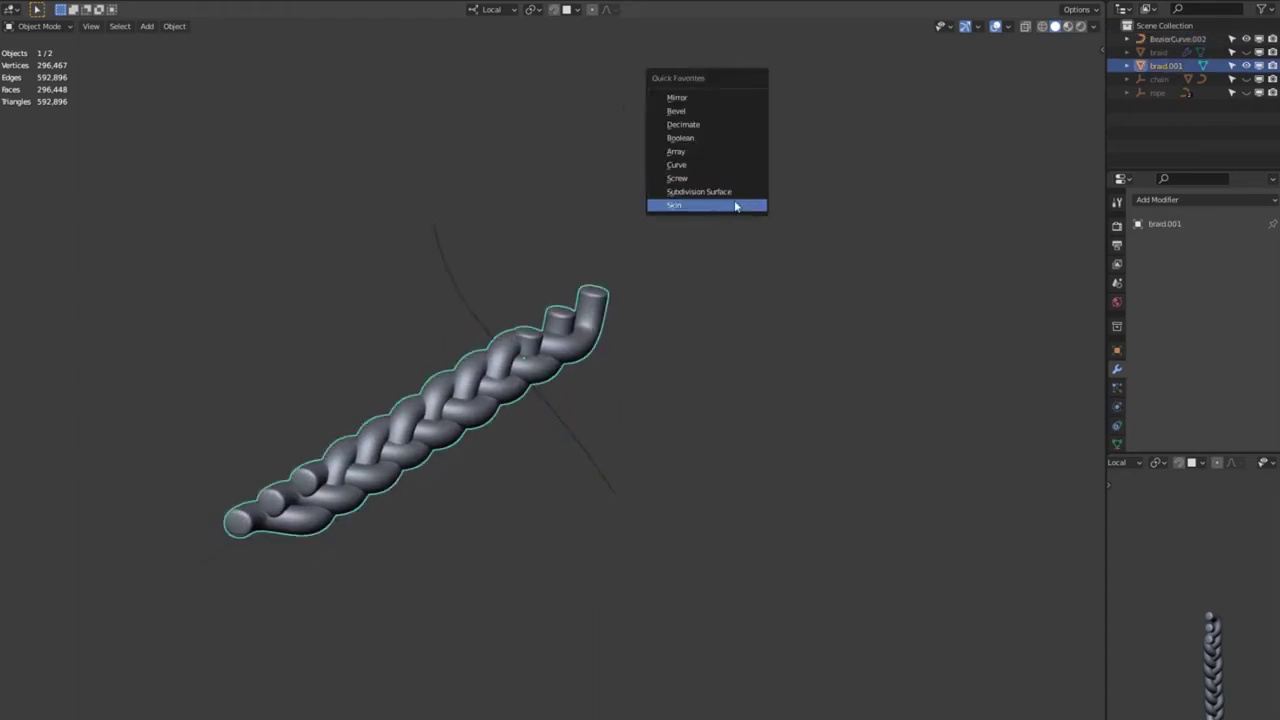
click(706, 165)
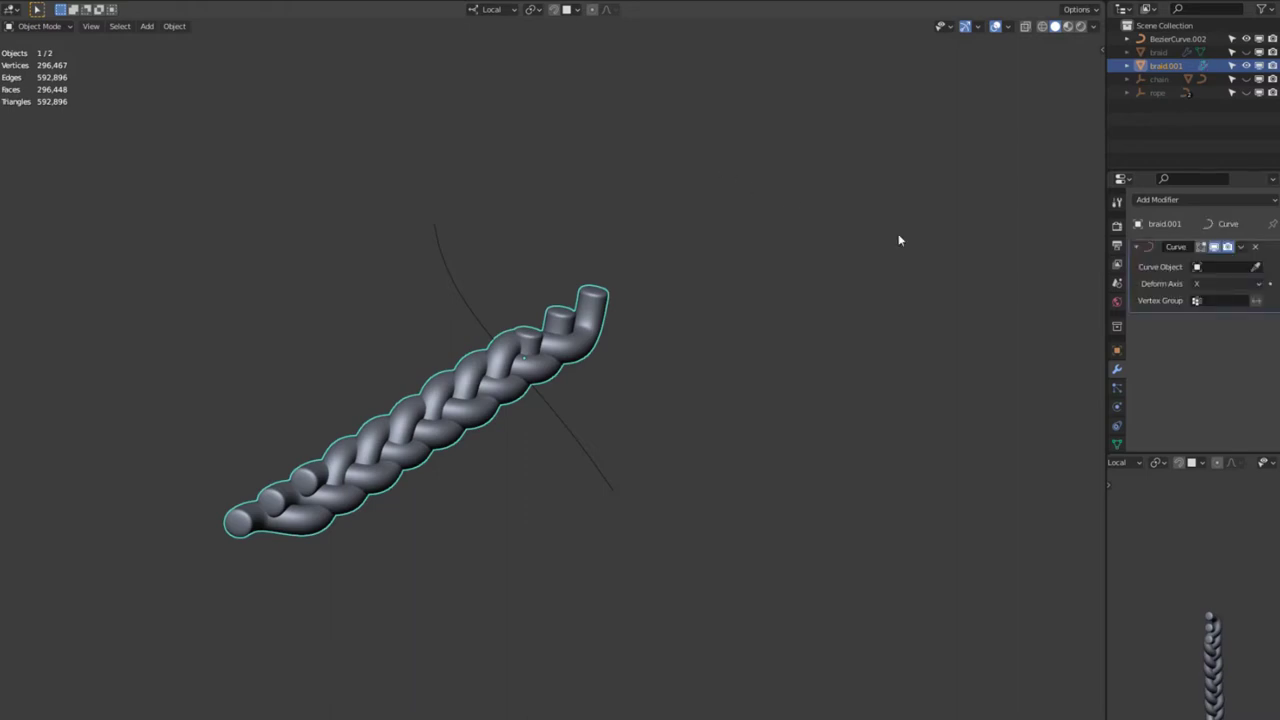
click(1255, 266)
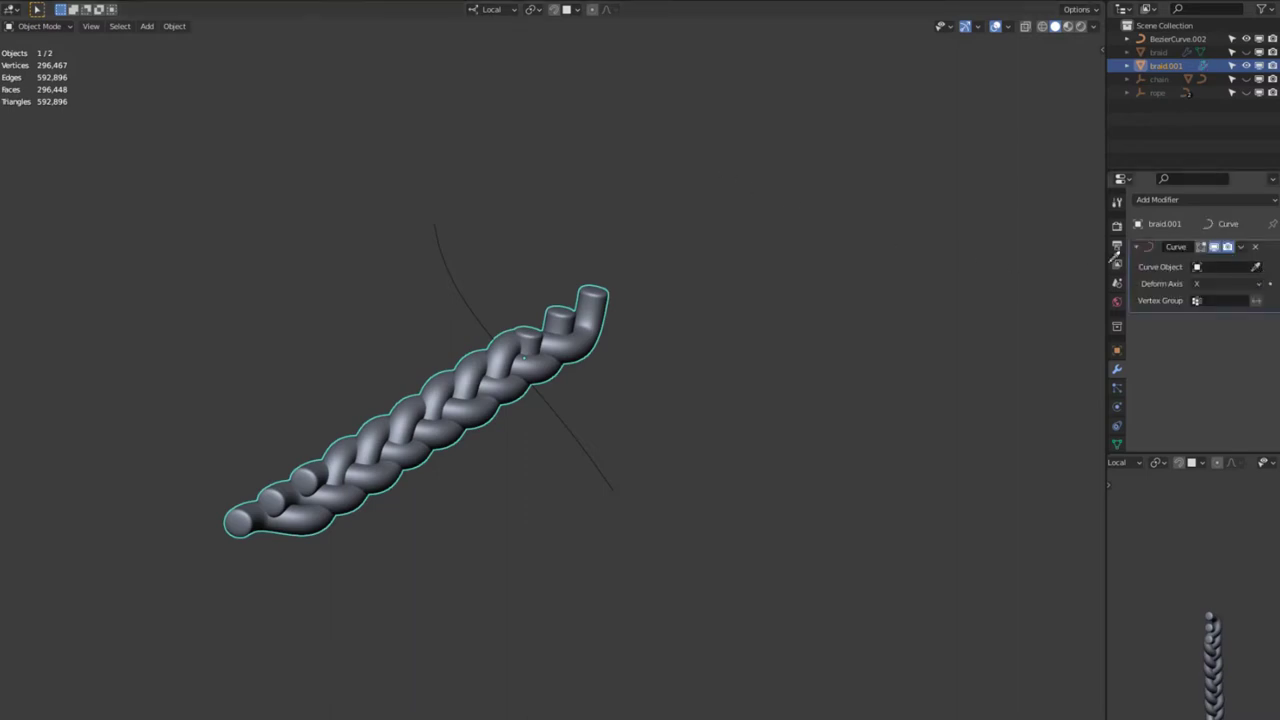
click(449, 284)
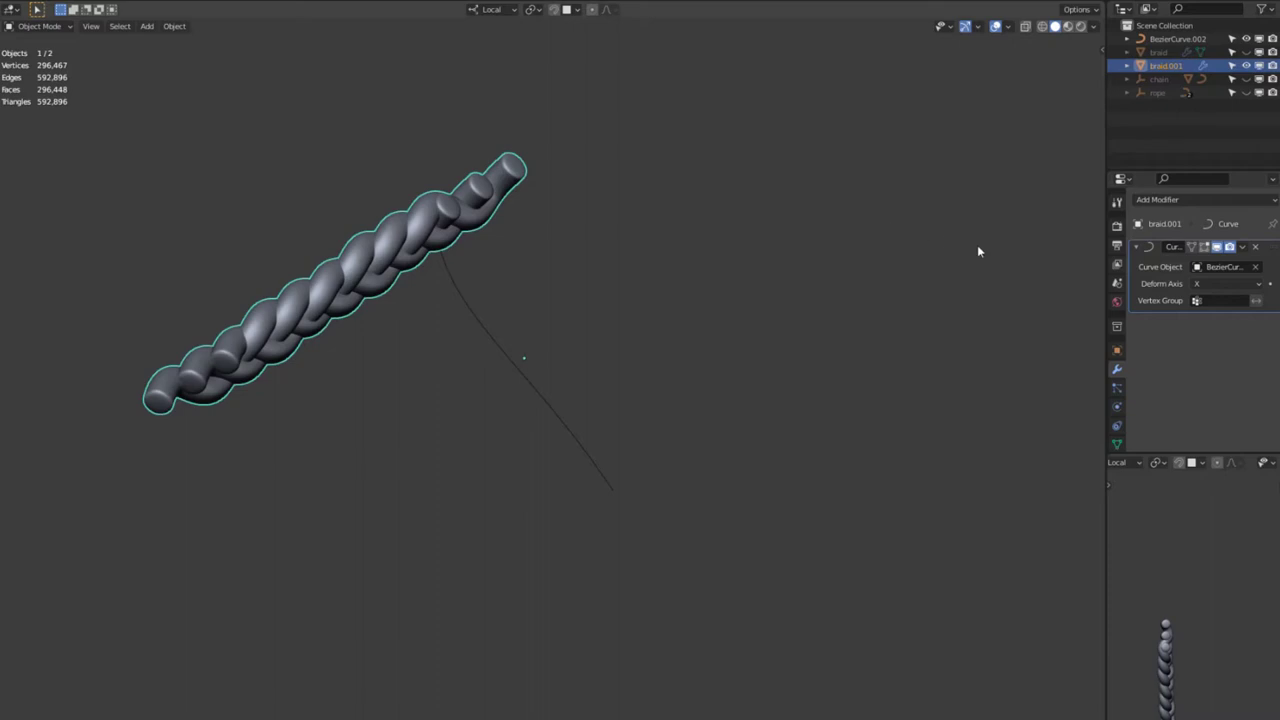
Set the Curve modifier's deform axis to -Z and check the braid's fit along the curve
click(1231, 284)
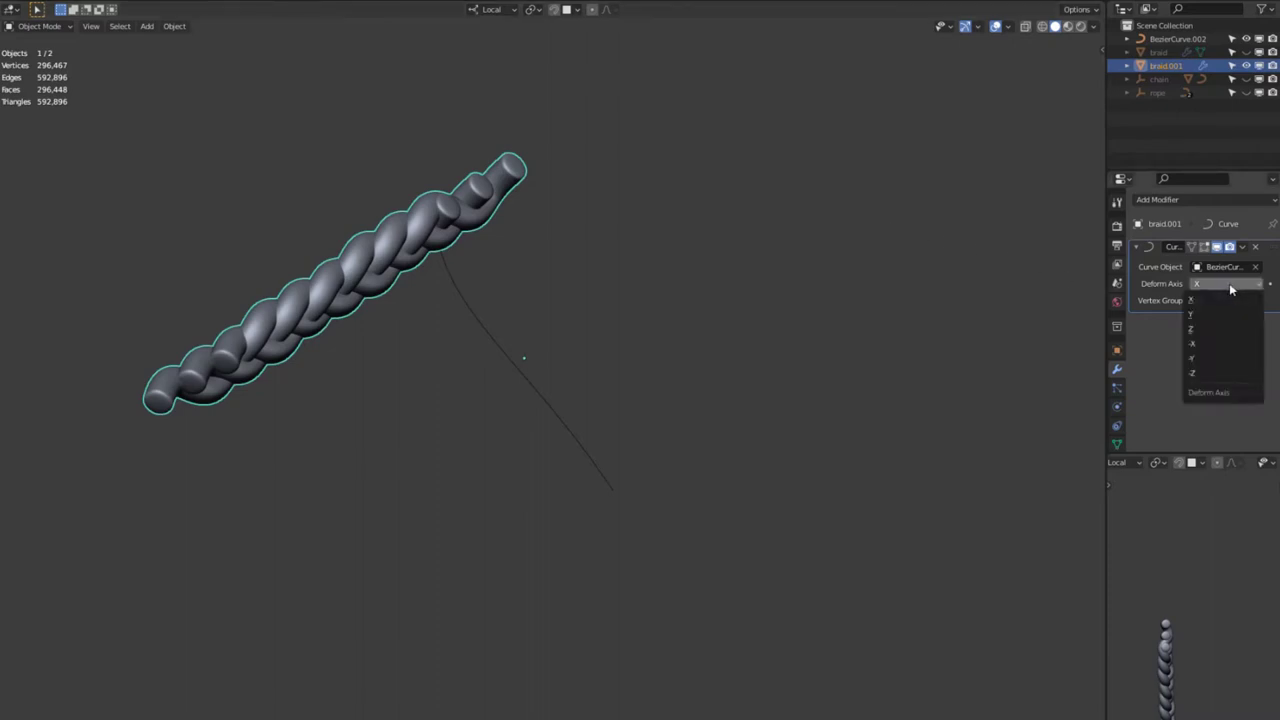
click(1211, 372)
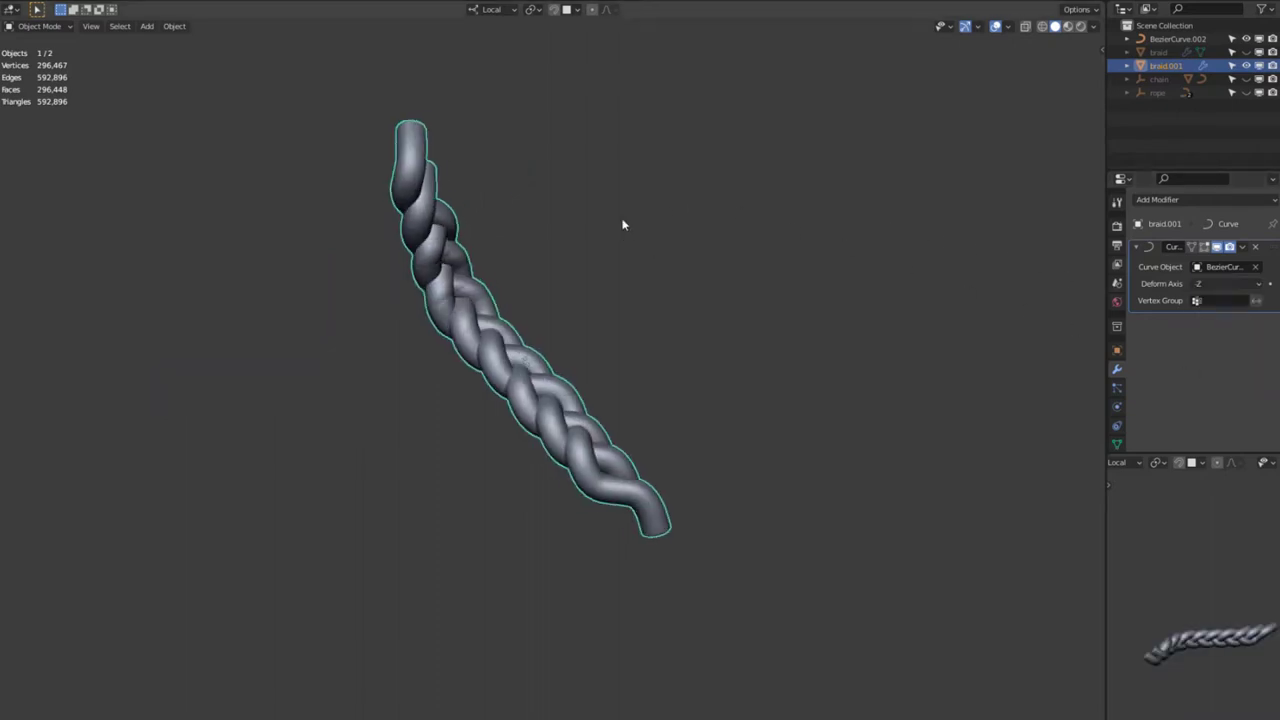
middle_drag(622, 225, 547, 288)
middle_drag(509, 362, 591, 312)
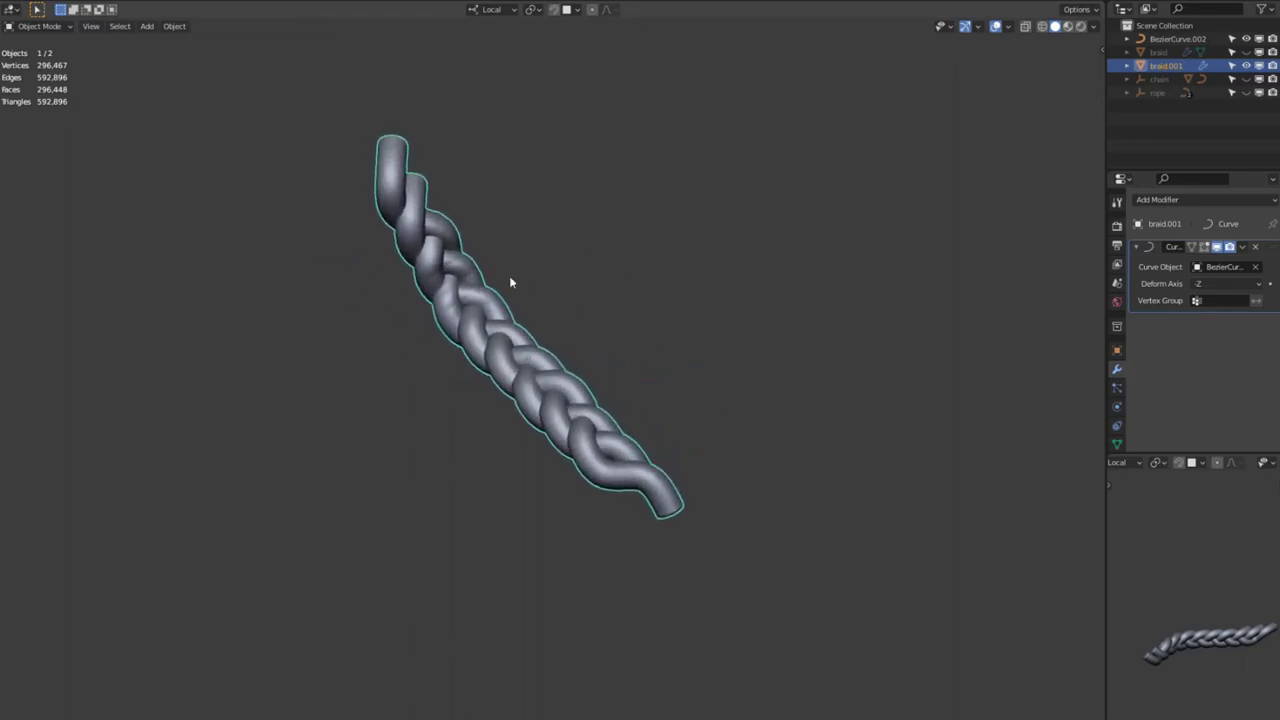
Select the Bezier curve and set its viewport display to In Front
click(470, 313)
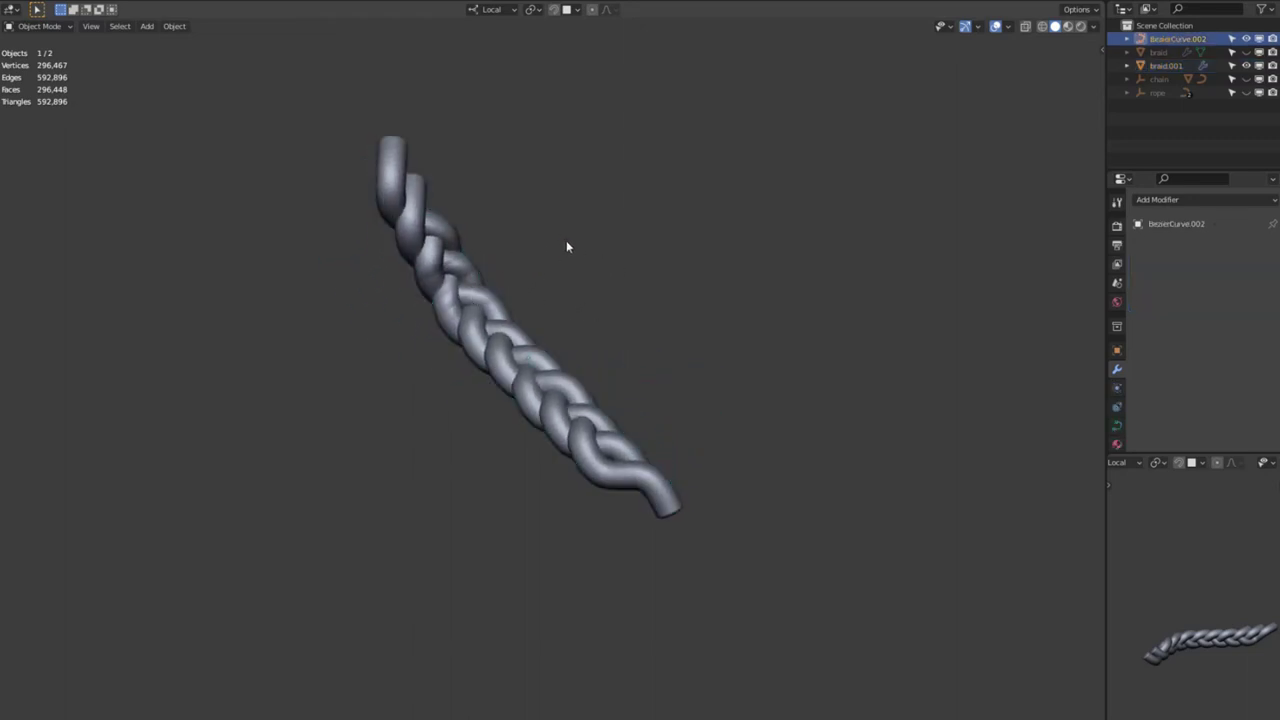
middle_drag(567, 249, 1052, 372)
click(1117, 350)
scroll(1194, 440, down, 2)
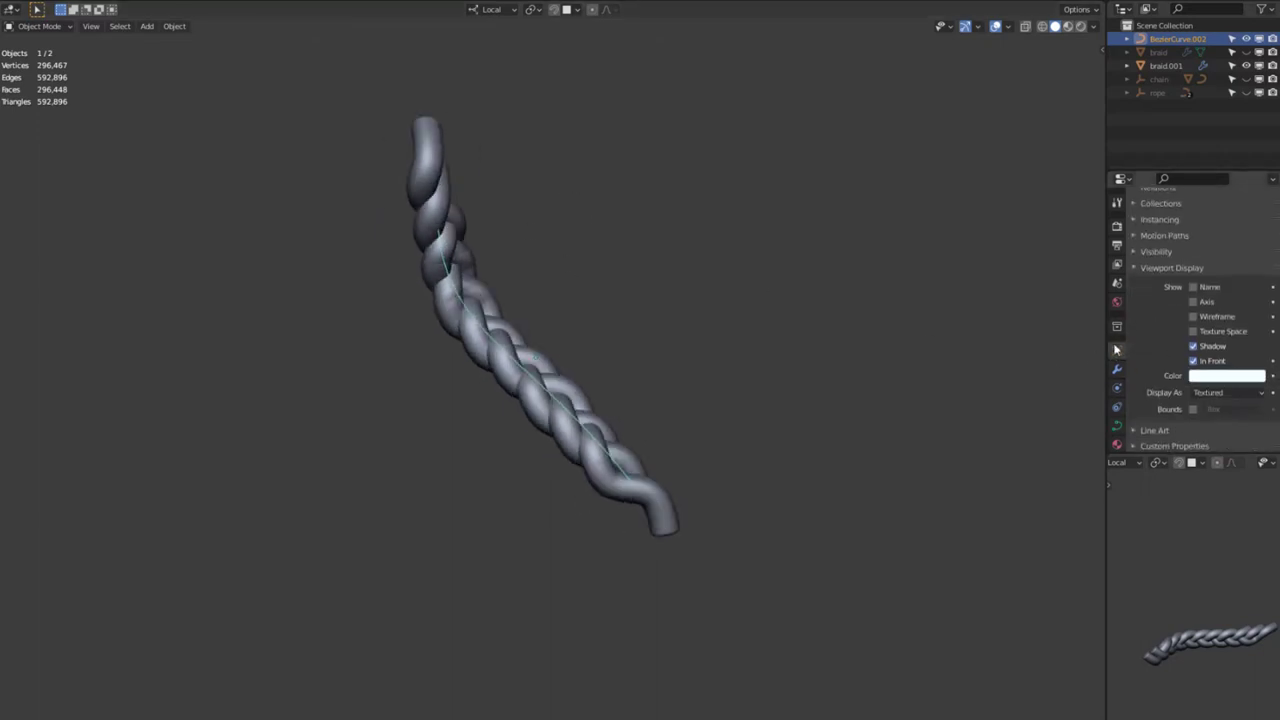
Edit the curve's control points, enlarging the radius at the upper end and shrinking it at the lower end to taper the braid
key(Tab)
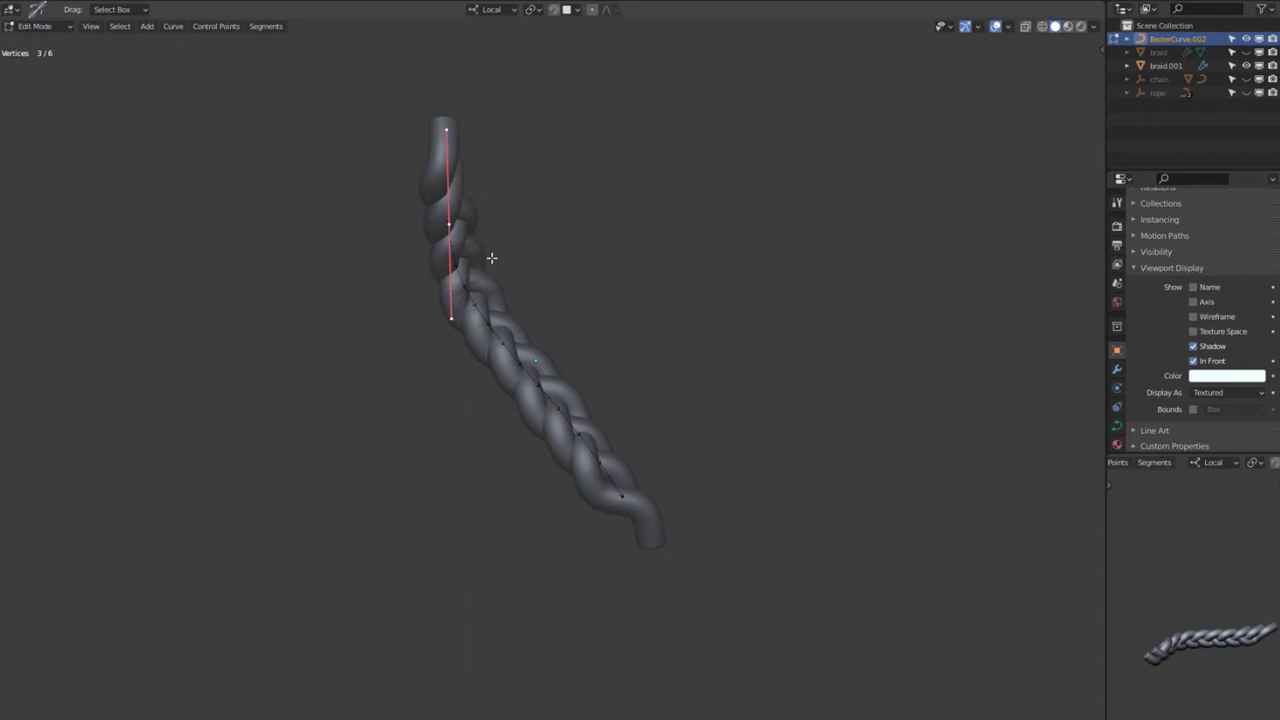
key(alt+s)
click(521, 256)
click(618, 490)
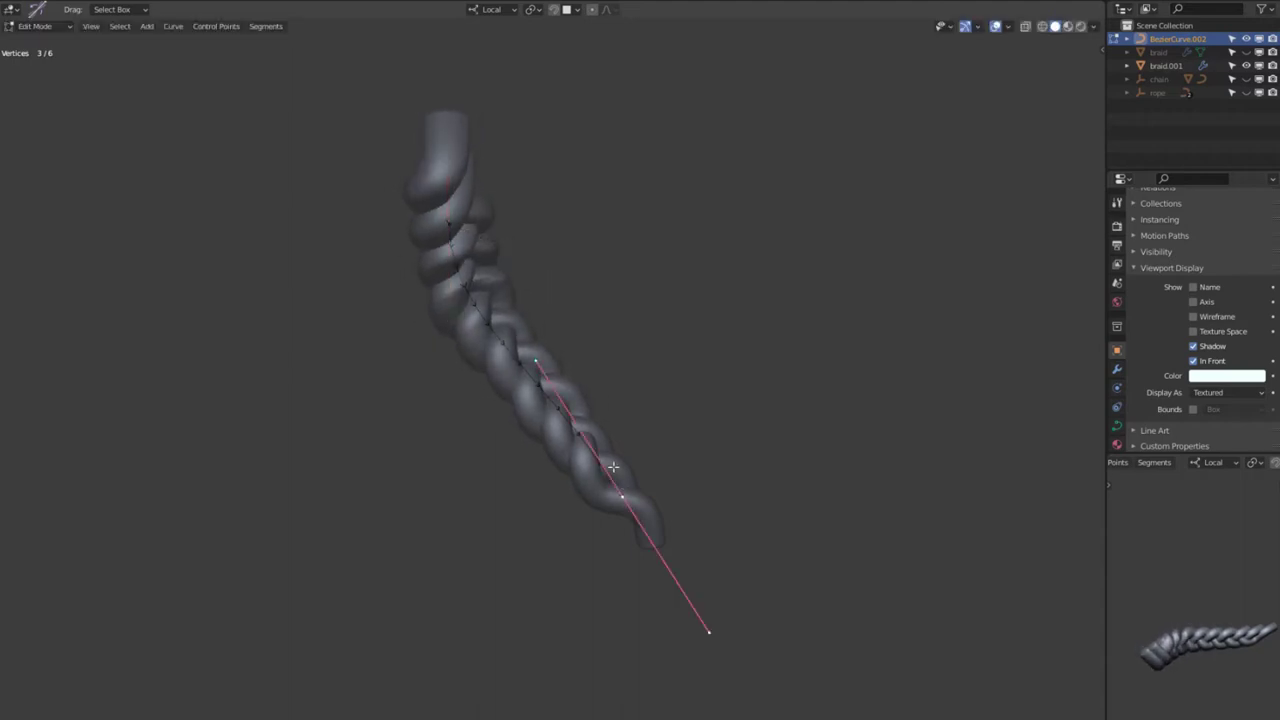
key(alt+s)
click(648, 493)
Rotate the curve's thin end control point and move it to bend the braid's tip
middle_drag(672, 395, 710, 378)
key(r)
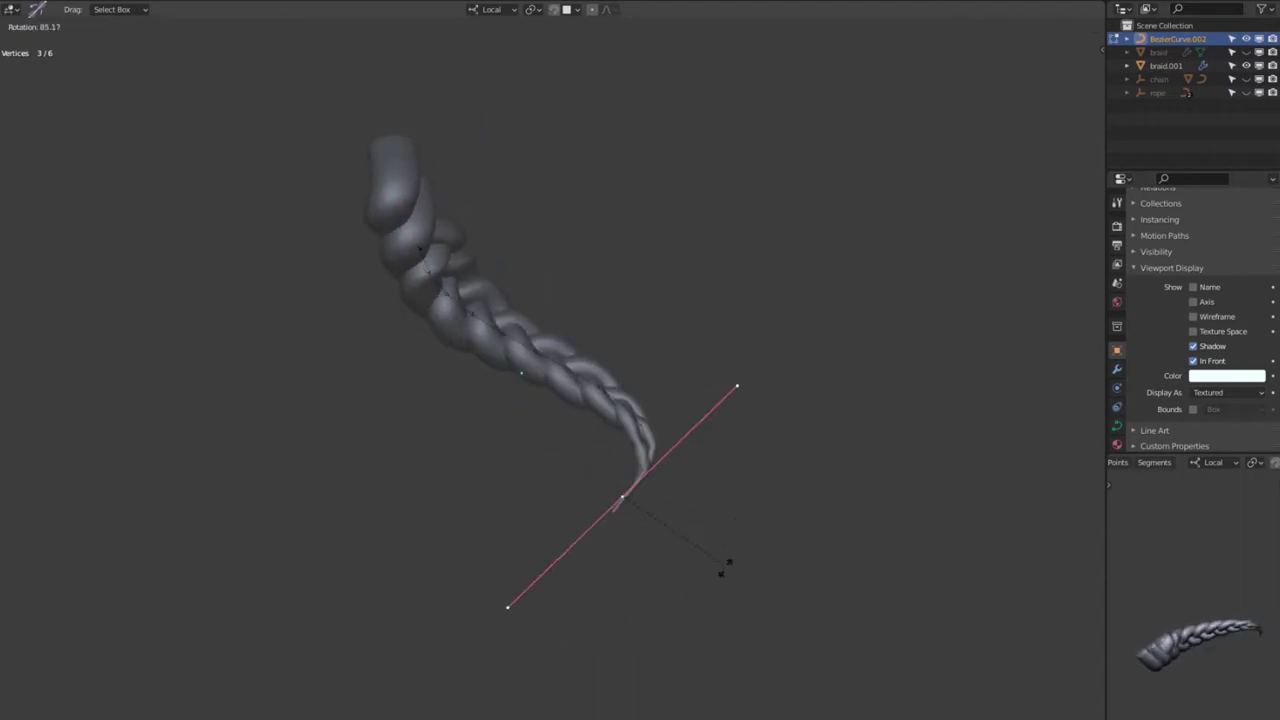
click(714, 494)
key(g)
click(660, 428)
Tilt the control points at both ends of the curve, one after the other, to twist the braid
middle_drag(660, 428, 1045, 567)
key(grave)
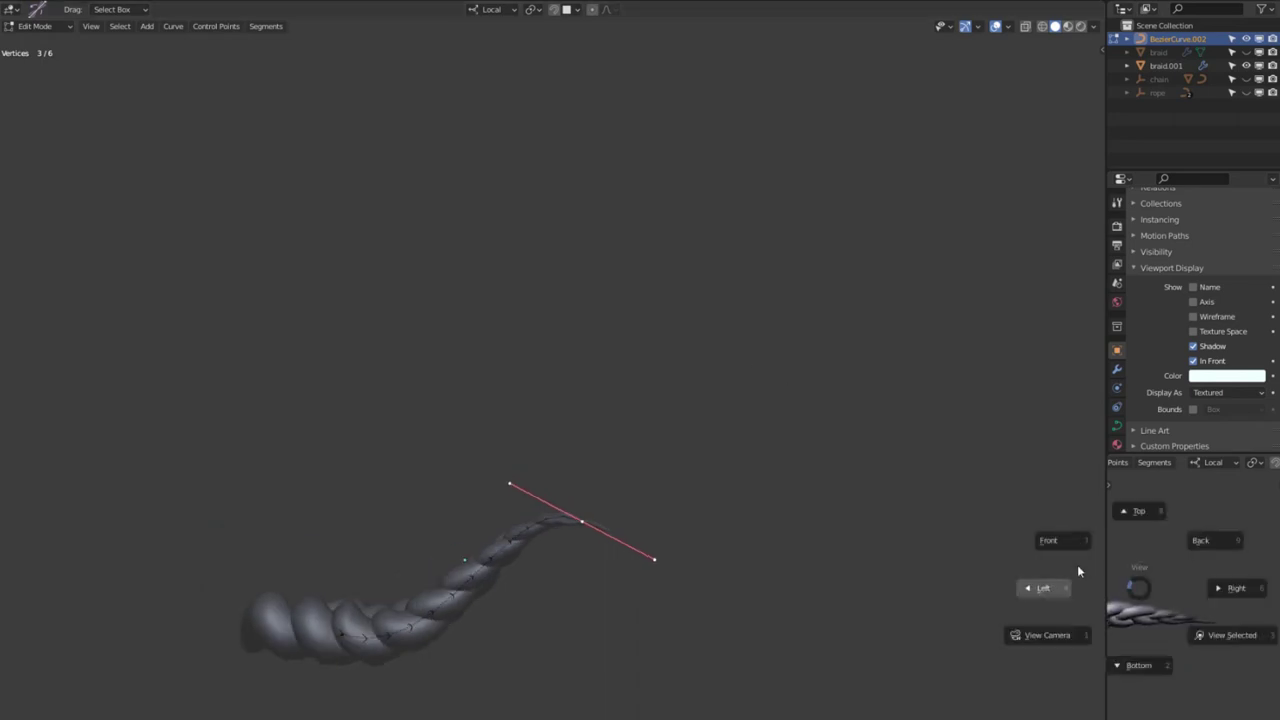
click(1072, 553)
shift+middle_drag(1180, 566, 1204, 570)
key(grave)
click(604, 285)
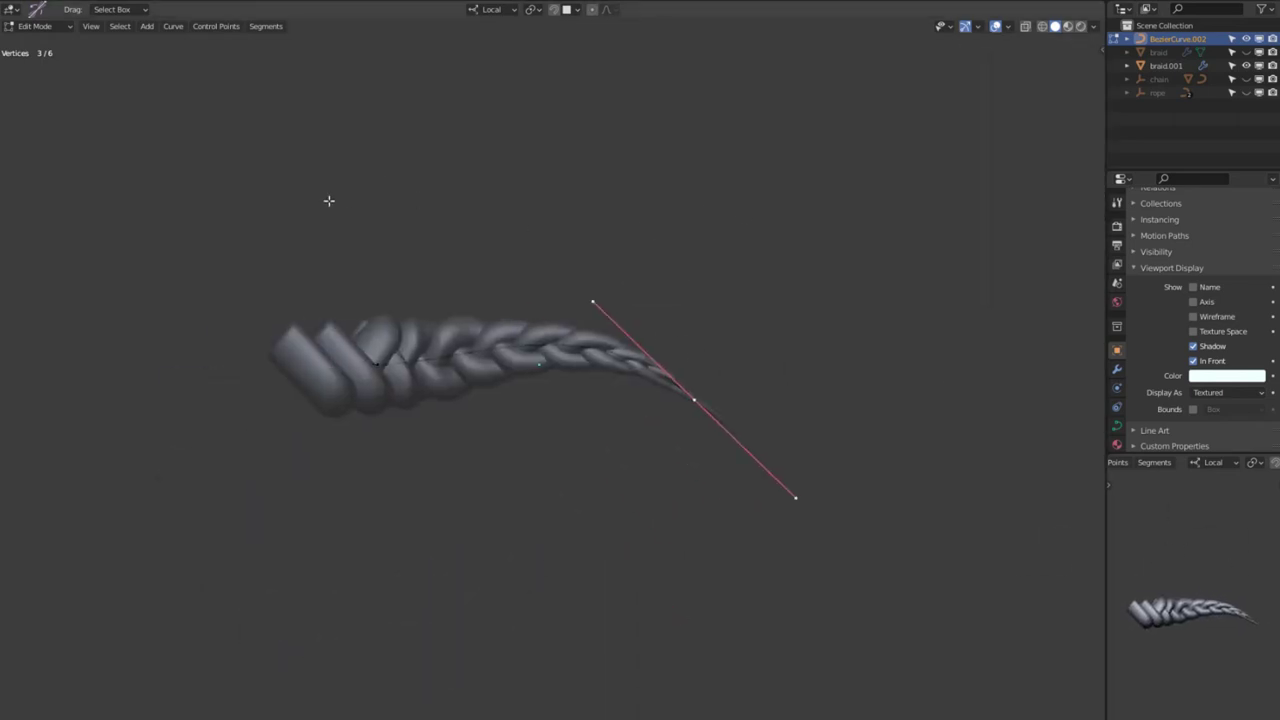
key(ctrl+t)
click(520, 150)
click(377, 365)
key(ctrl+t)
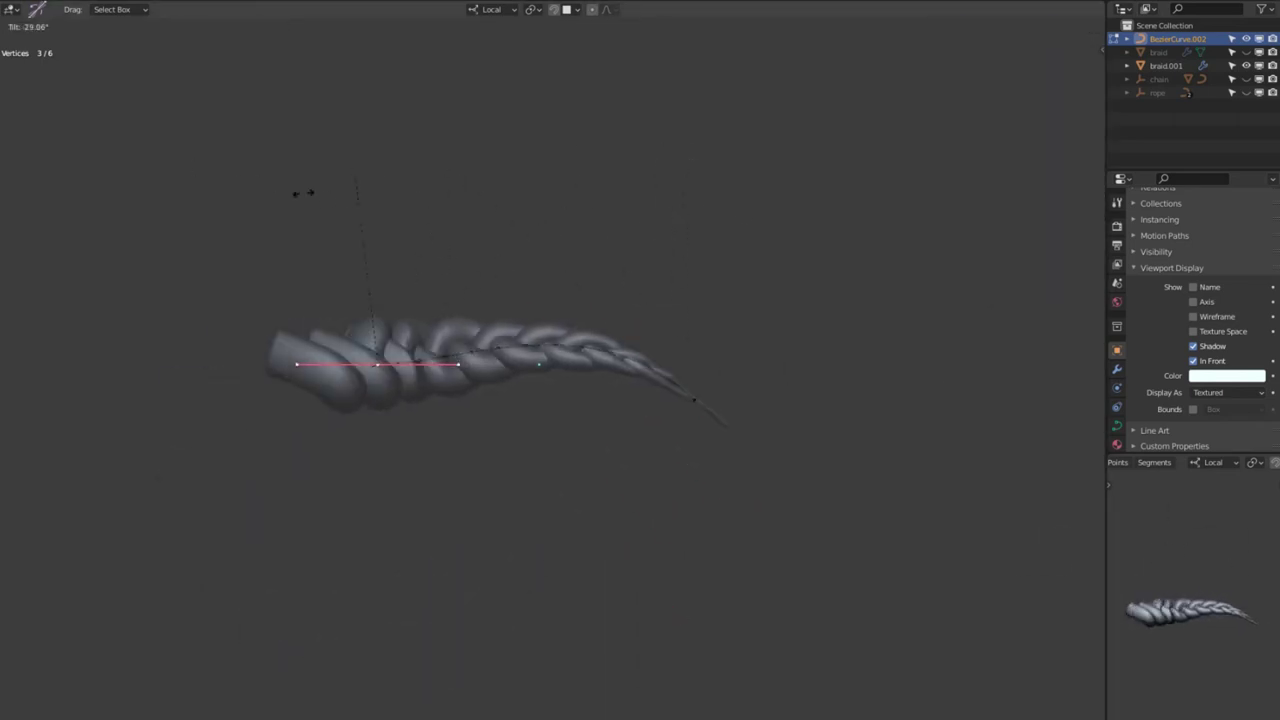
click(318, 156)
Select both end control points and subdivide the curve segment between them
key(grave)
click(438, 241)
shift+middle_drag(463, 198, 486, 154)
shift+click(710, 355)
right_click(547, 322)
click(539, 324)
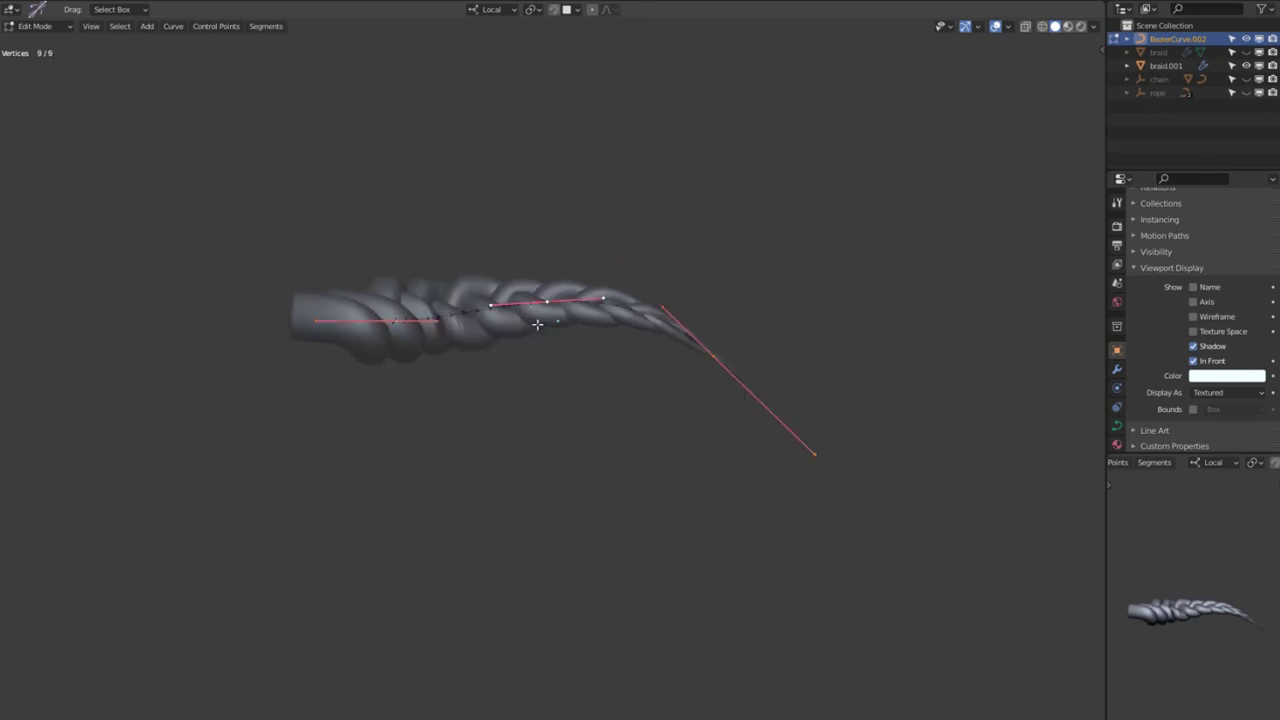
Move the curve's middle control point upward to arch the braid, and scale its handles
click(553, 303)
key(g)
click(711, 226)
key(s)
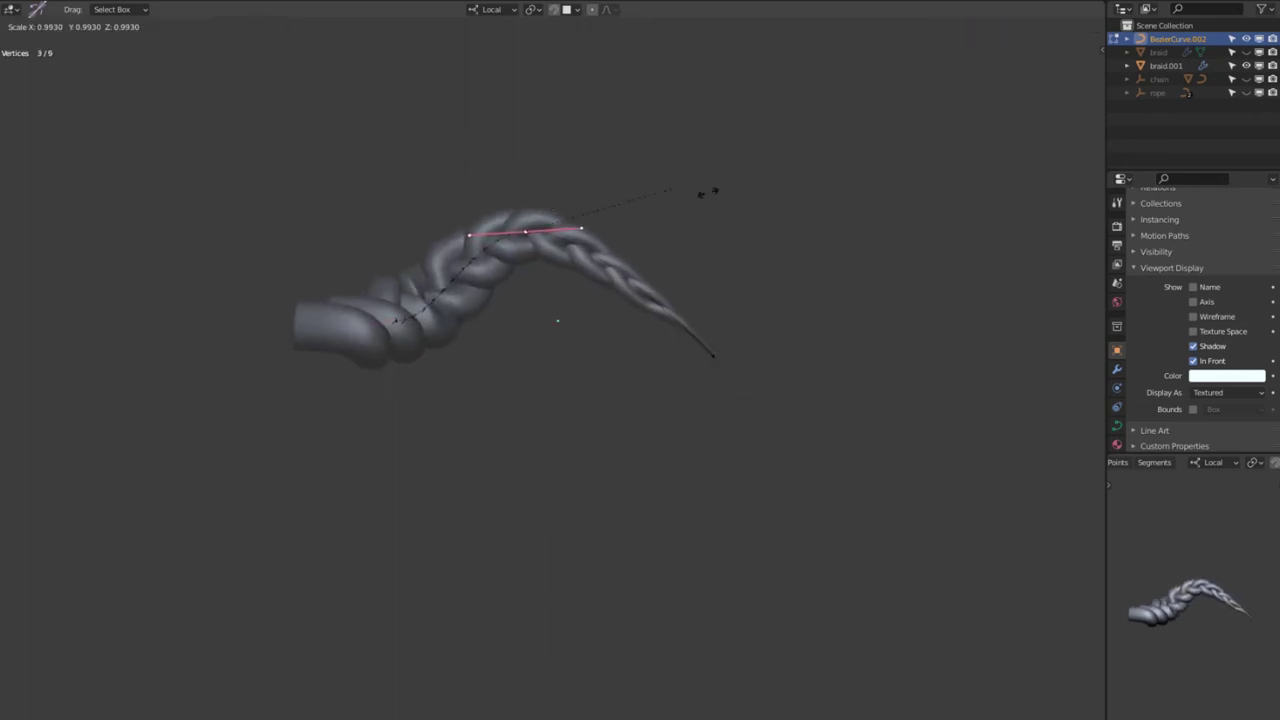